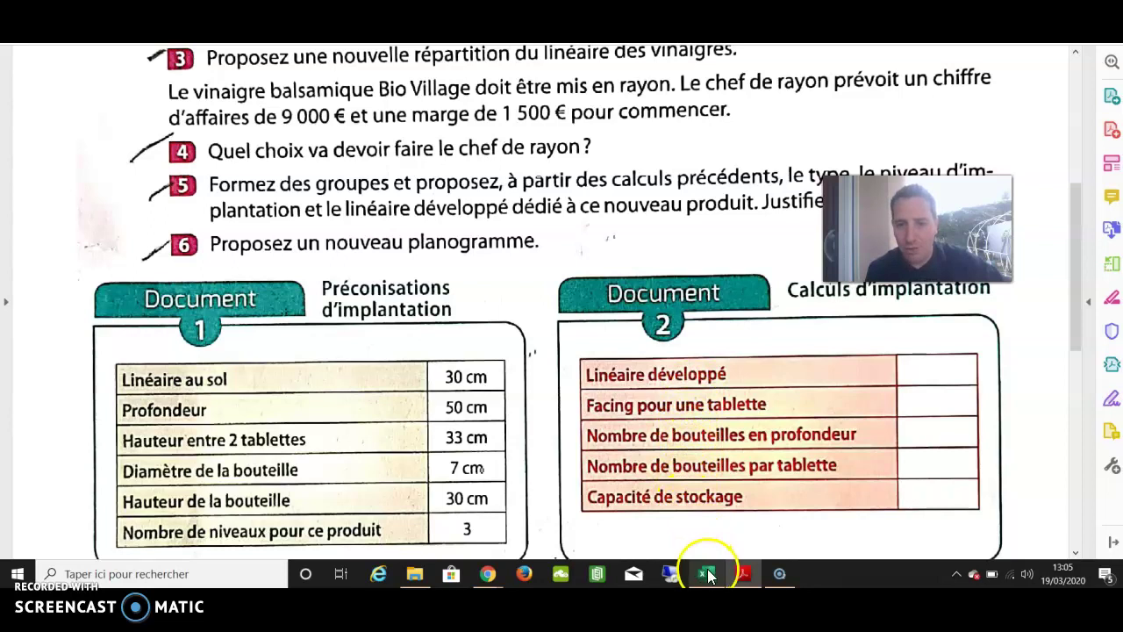
Step: Switch to the Excel workbook and enter "linéairaire au sol 0,3*3" as the calculation detail for Linéaire développé
left_click(706, 574)
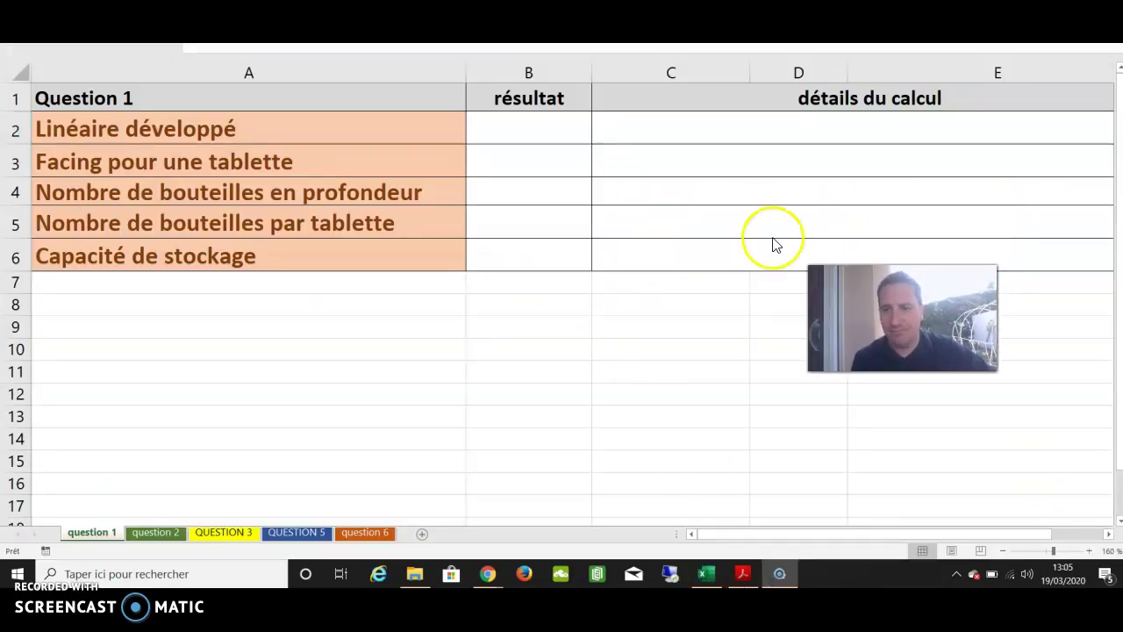
left_click(664, 137)
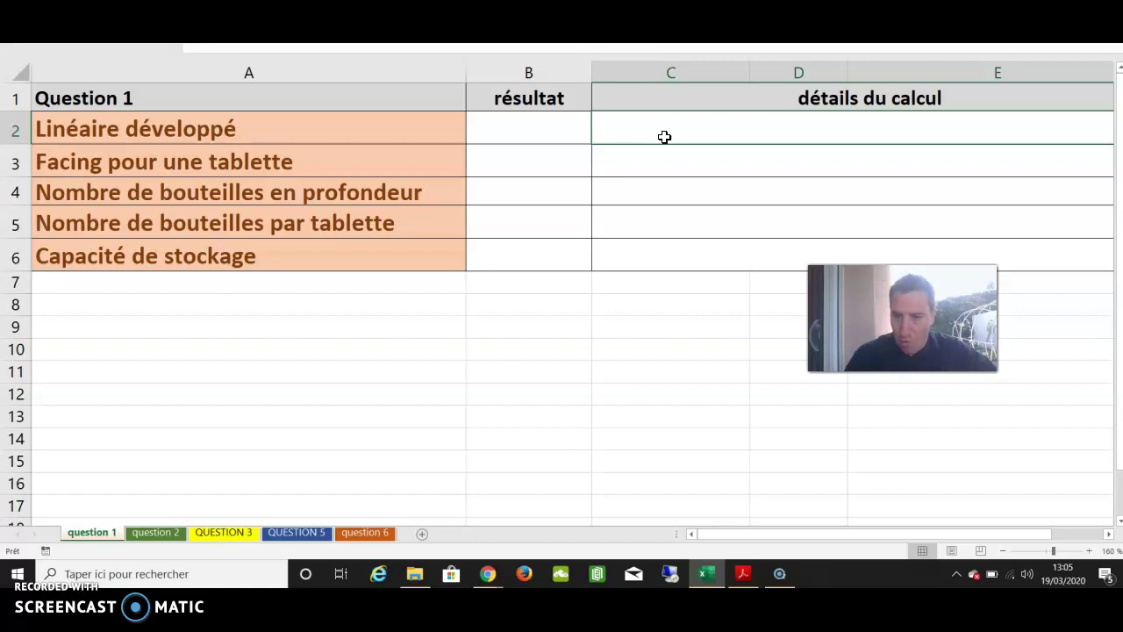
type("linéairaire su")
key("BackSpace")
key("BackSpace")
type("au sol ")
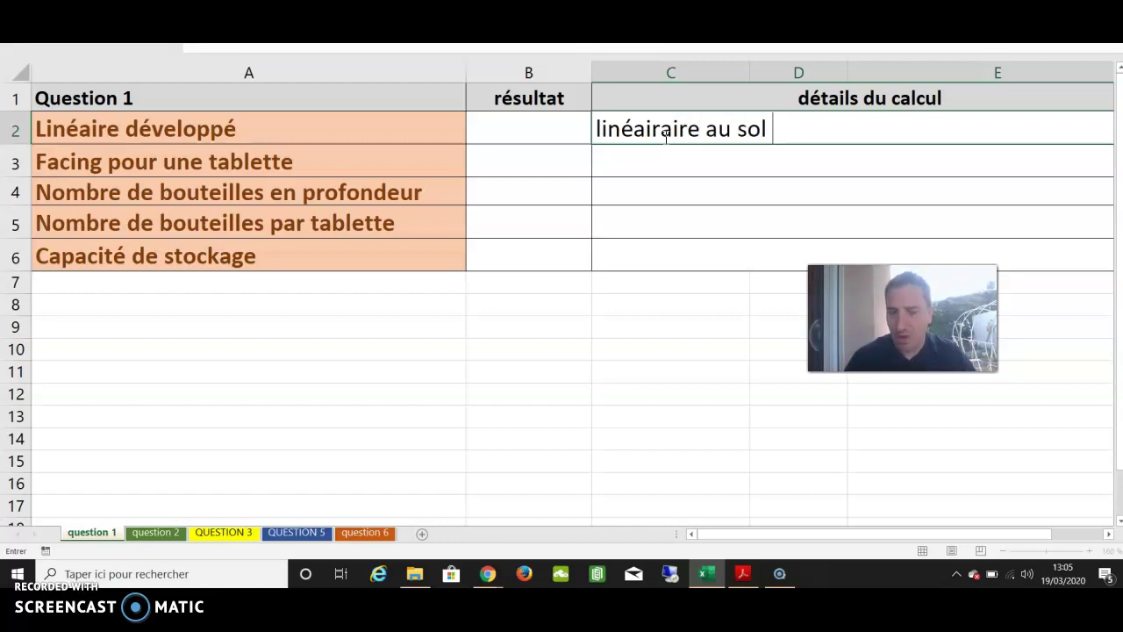
type("0,3")
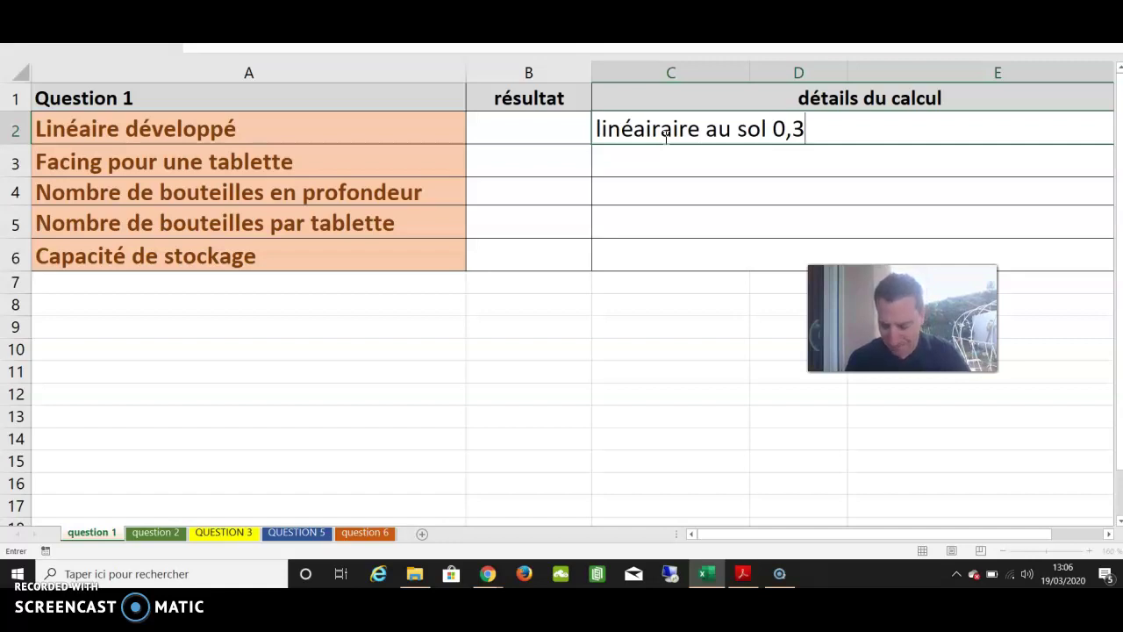
type("*3")
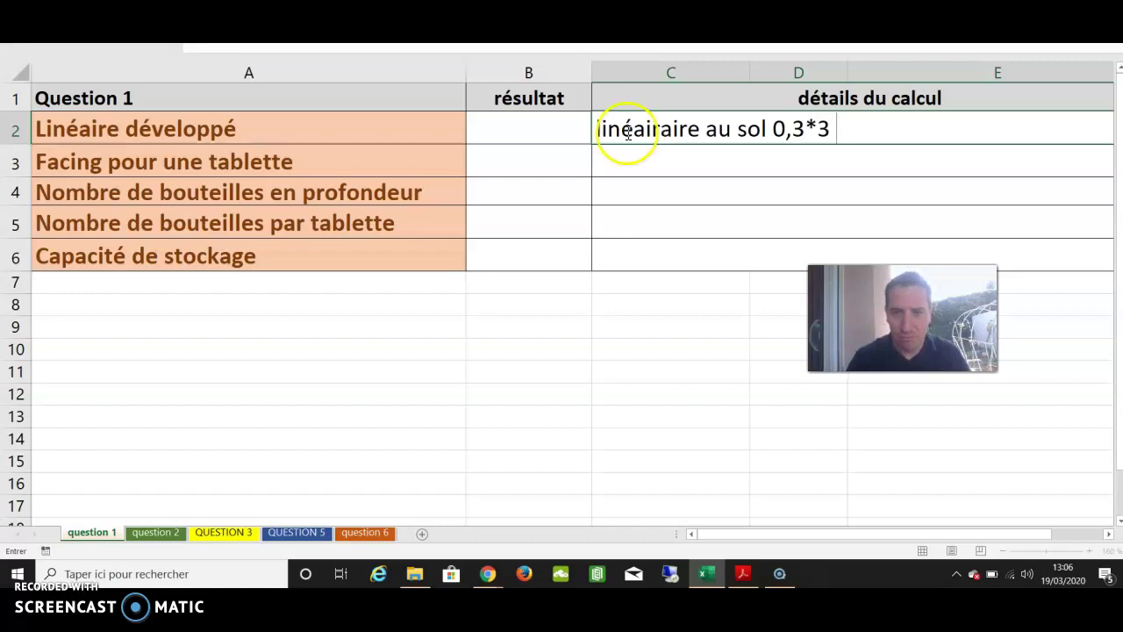
Step: Enter the formula =0,3*3 as the résultat for Linéaire développé in B2
left_click(504, 119)
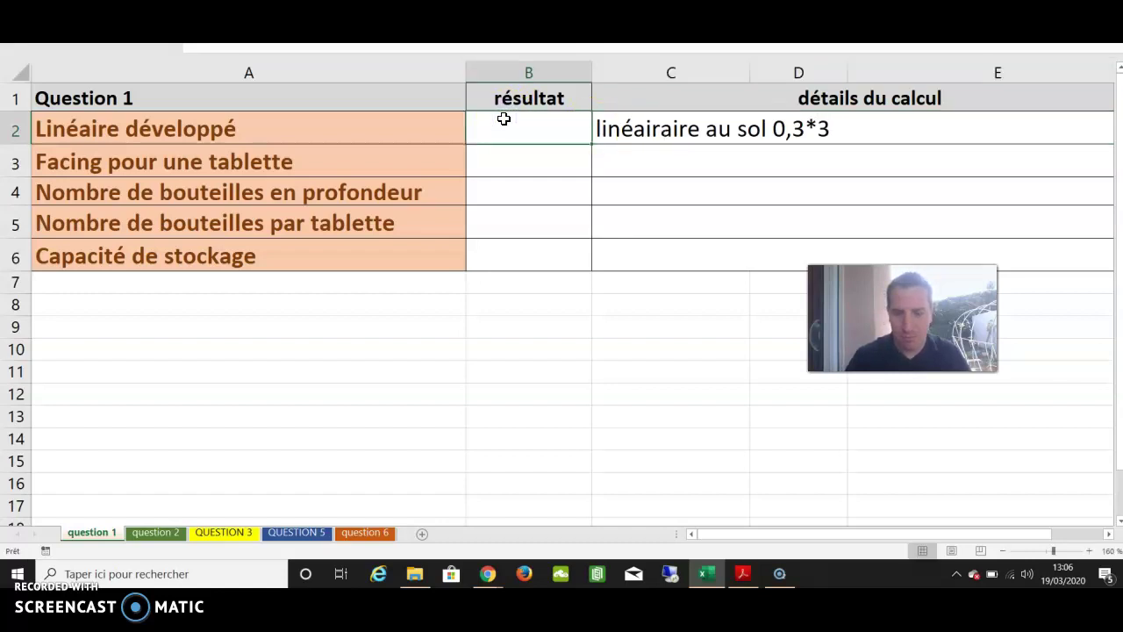
type("=0,3*3")
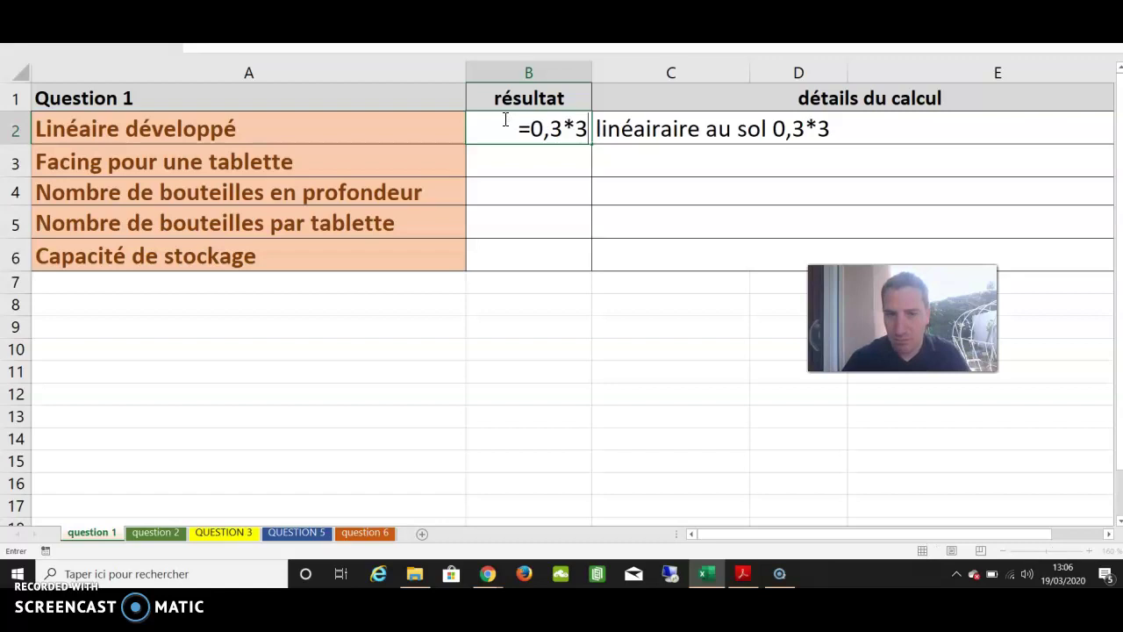
key("Return")
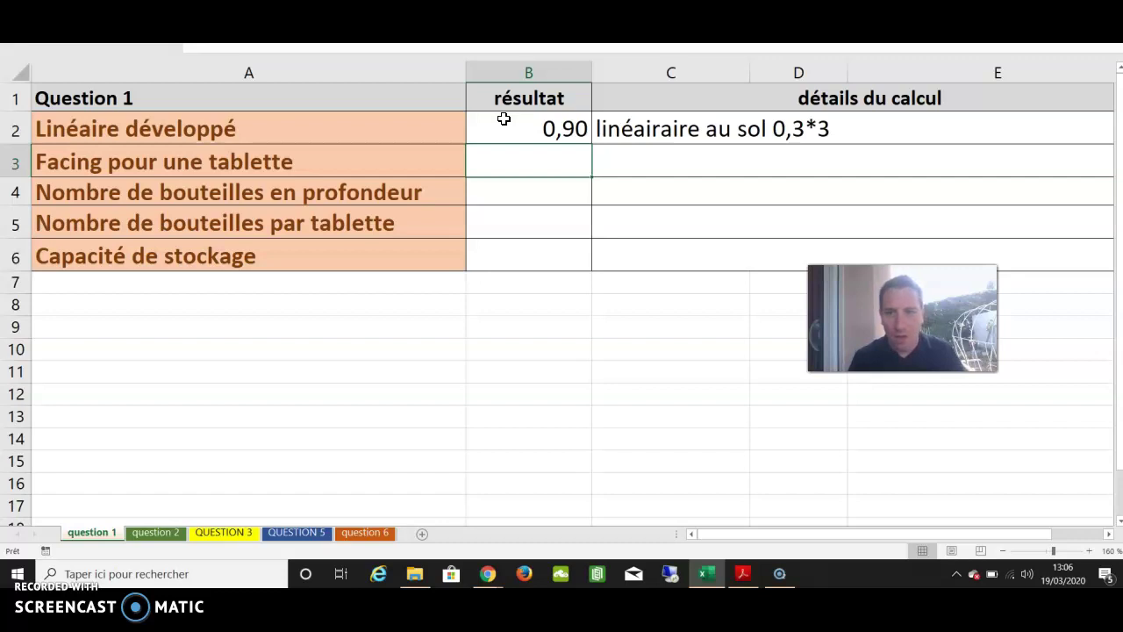
Step: Enter "30 Cm/7 cm =4,29 arrondie à 4" as the calculation detail for Facing pour une tablette
left_click(629, 162)
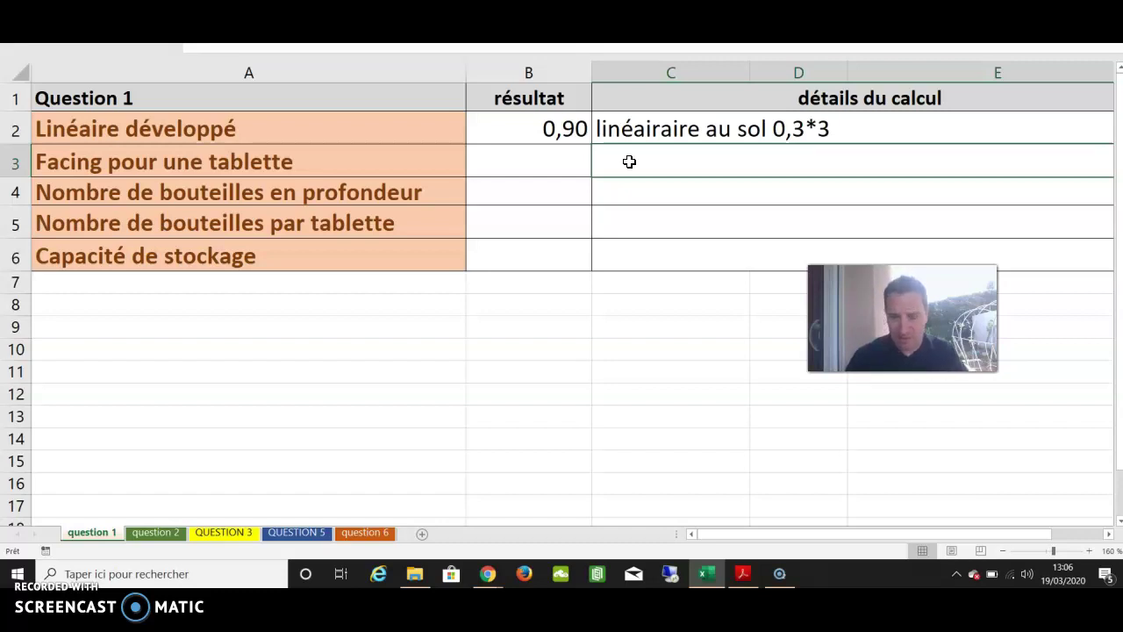
type("30")
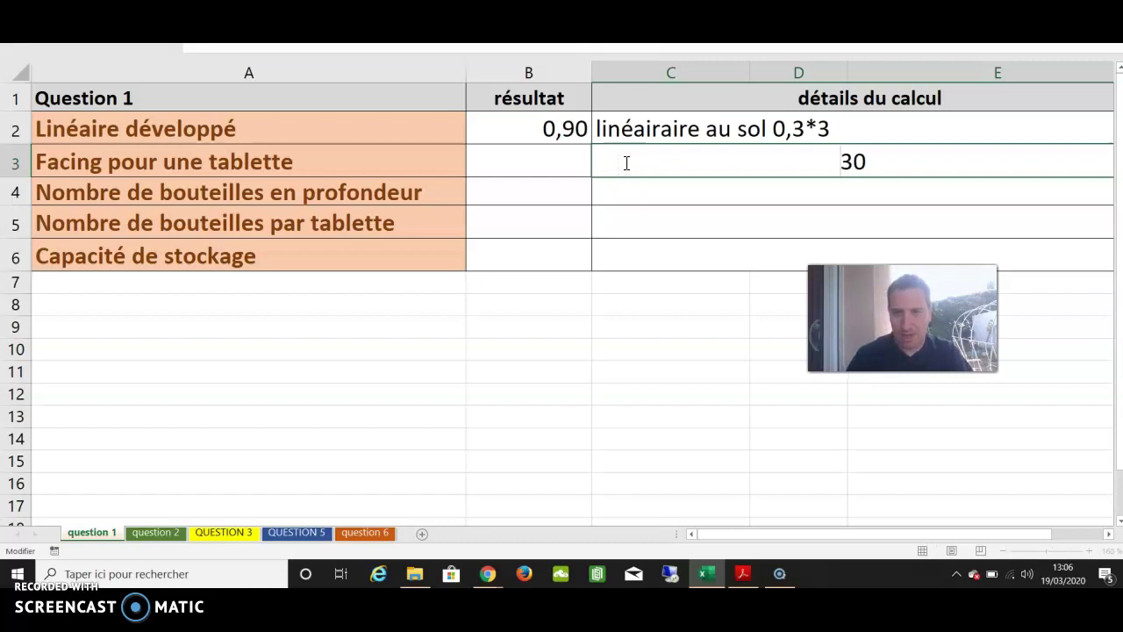
left_click(877, 162)
type("Cm")
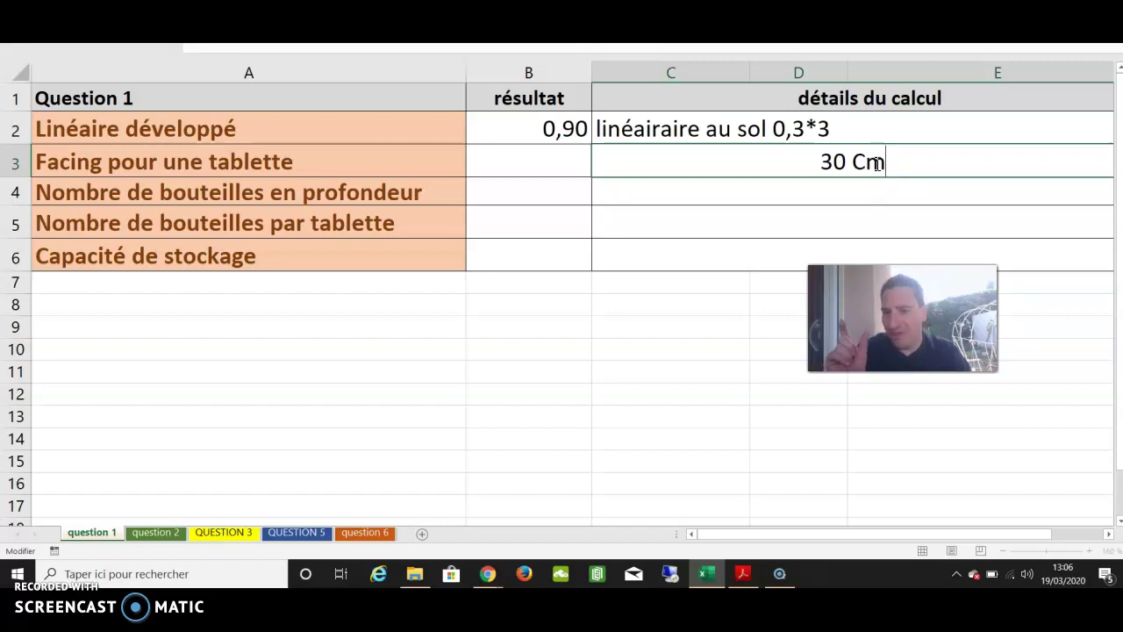
type("/7 cm")
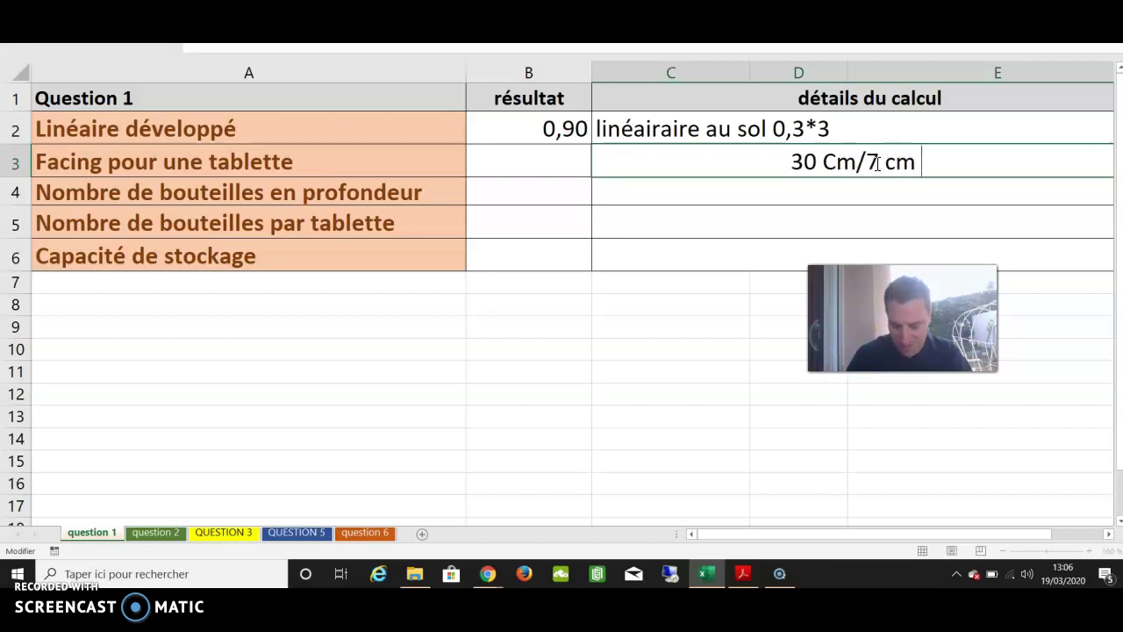
type(" =4,29")
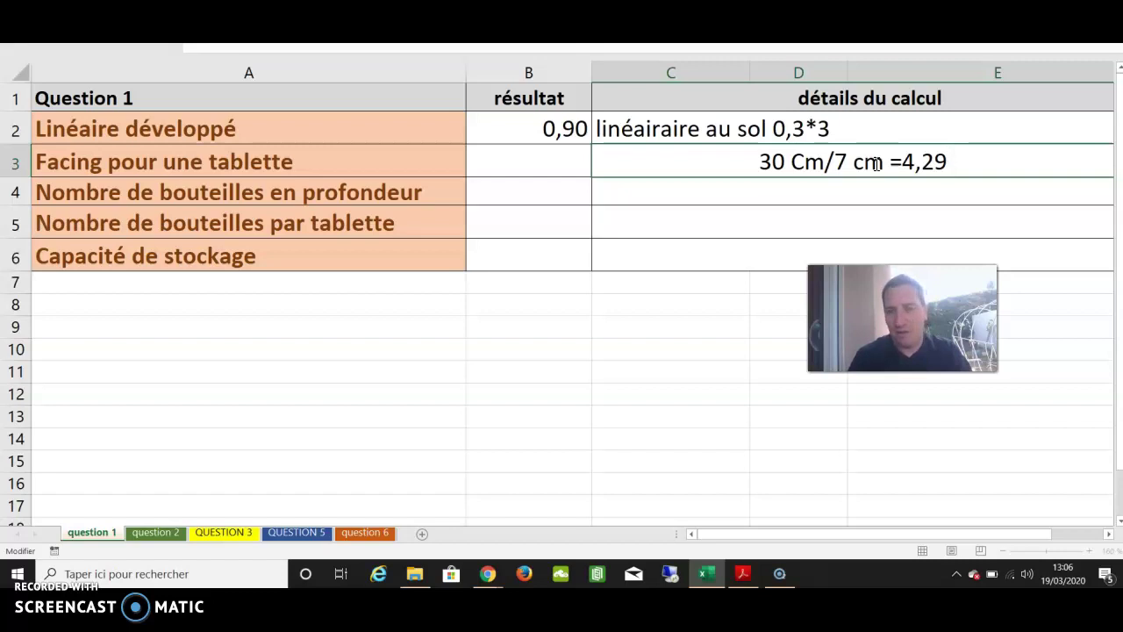
type(" arrondie à 4")
key("Return")
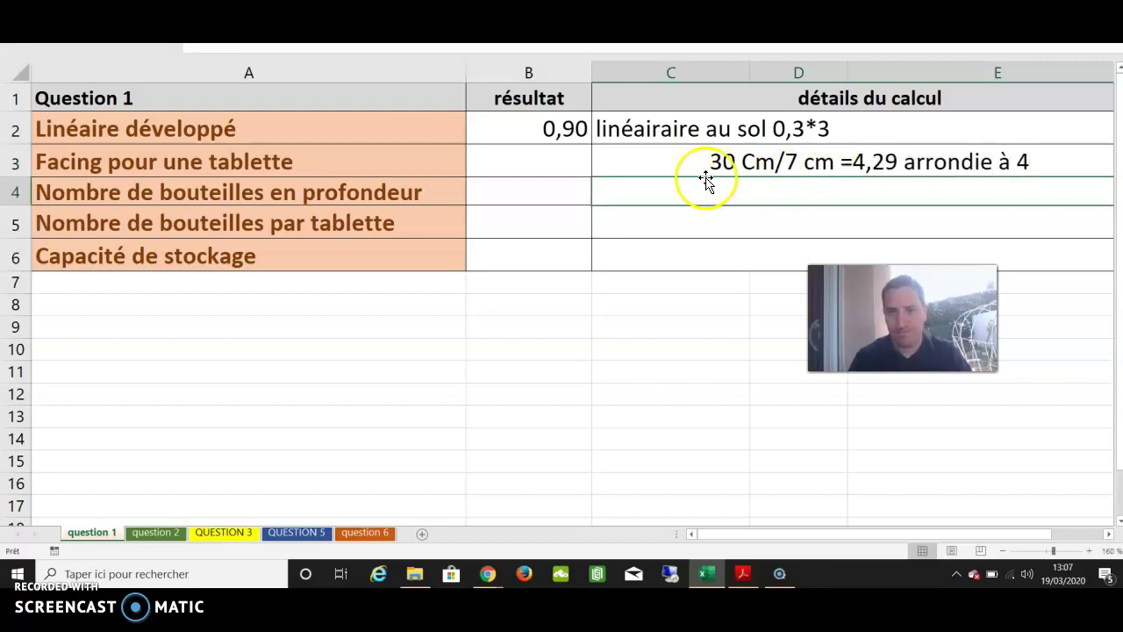
Step: Enter 4 as the résultat for Facing pour une tablette in B3
left_click(586, 169)
type("4")
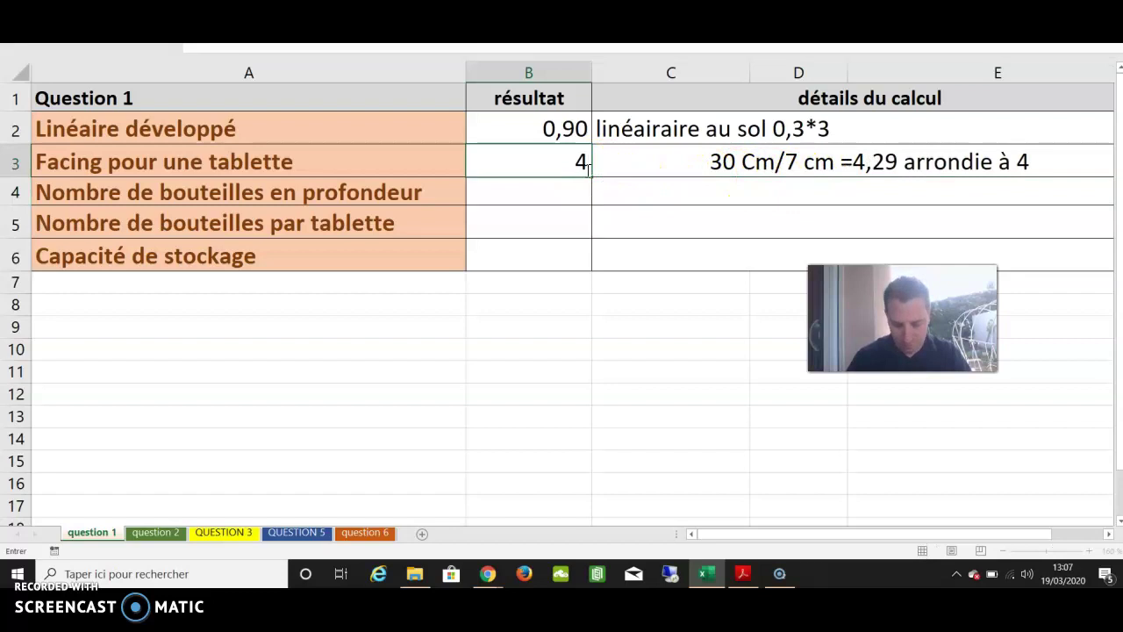
key("Return")
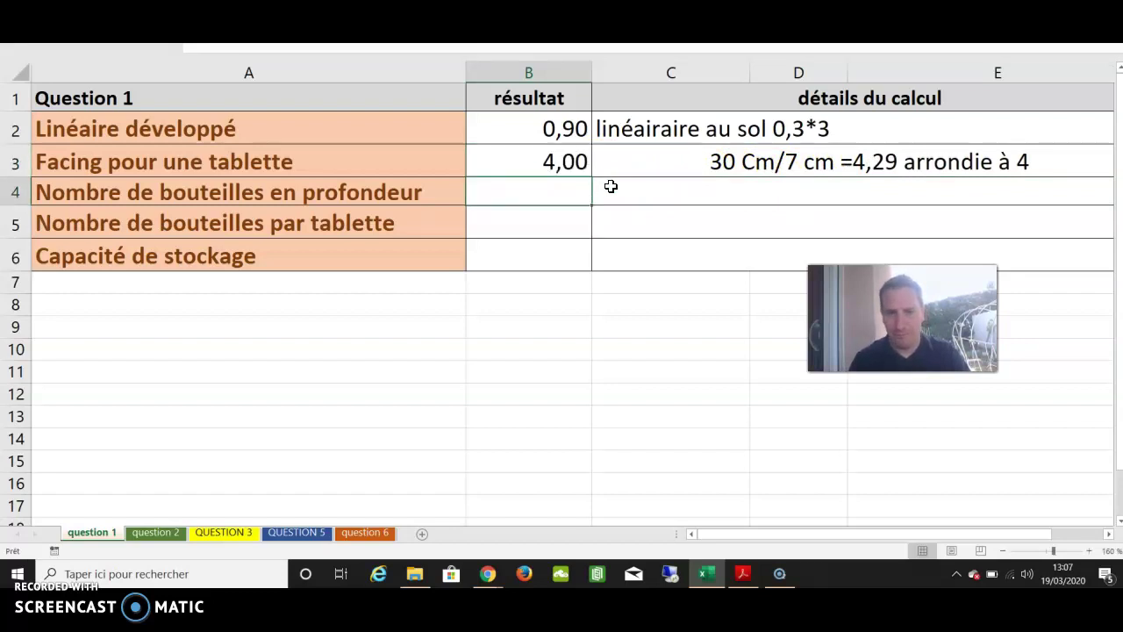
Step: Enter "profondeur 50 CM /7 Cm = 7,1428 soit 7 bouteilles" as the calculation detail for Nombre de bouteilles en profondeur
left_click(611, 186)
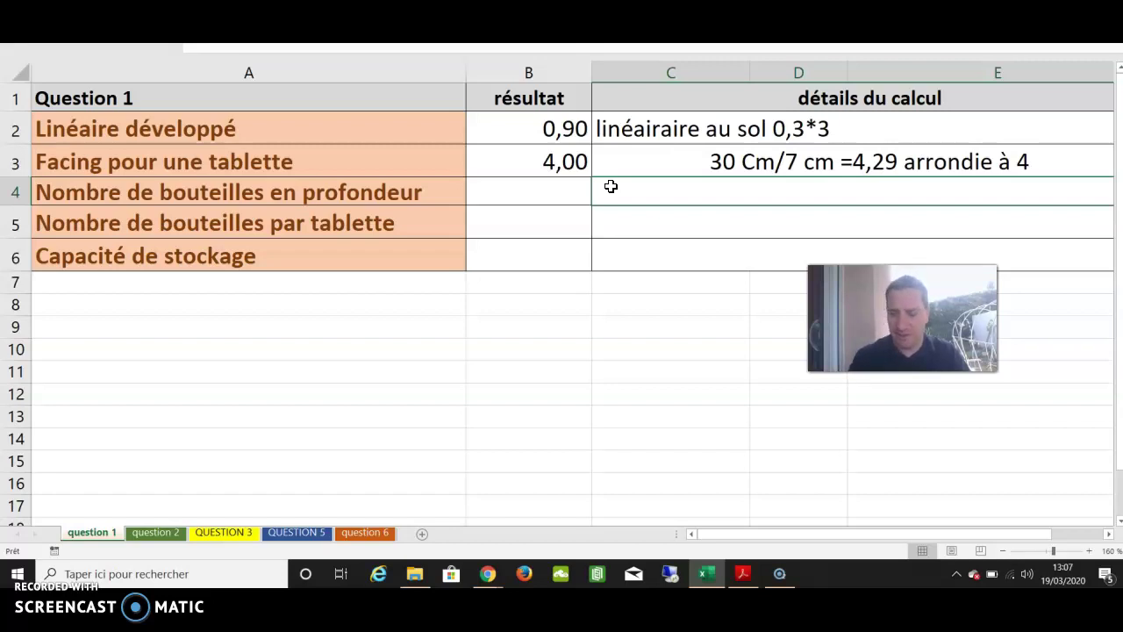
type("profondeur 50 ")
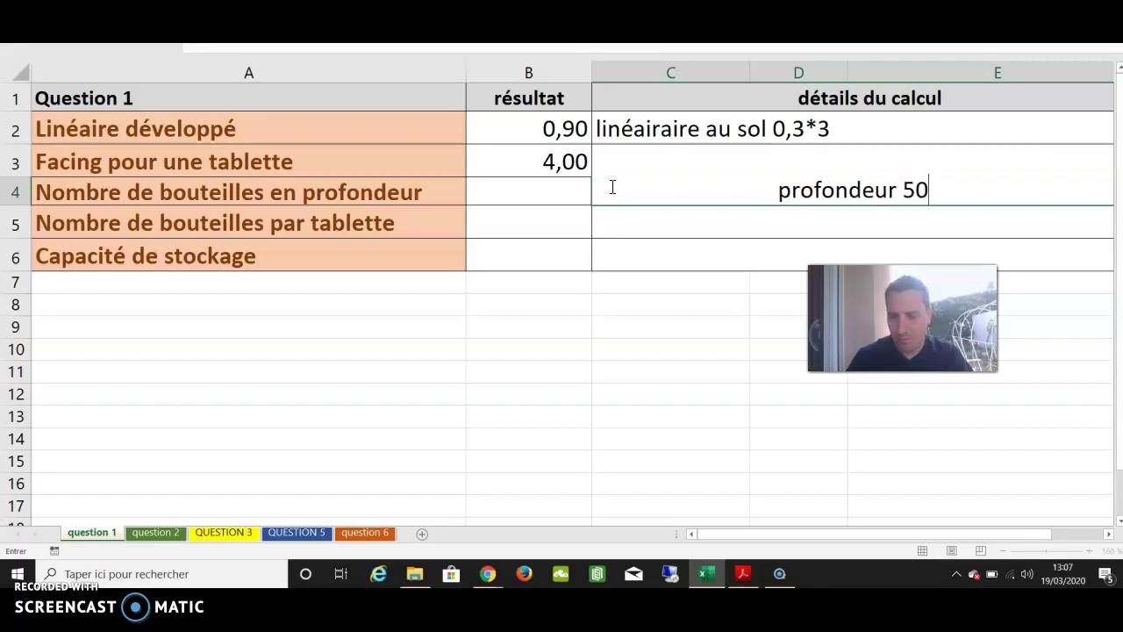
type("CM ")
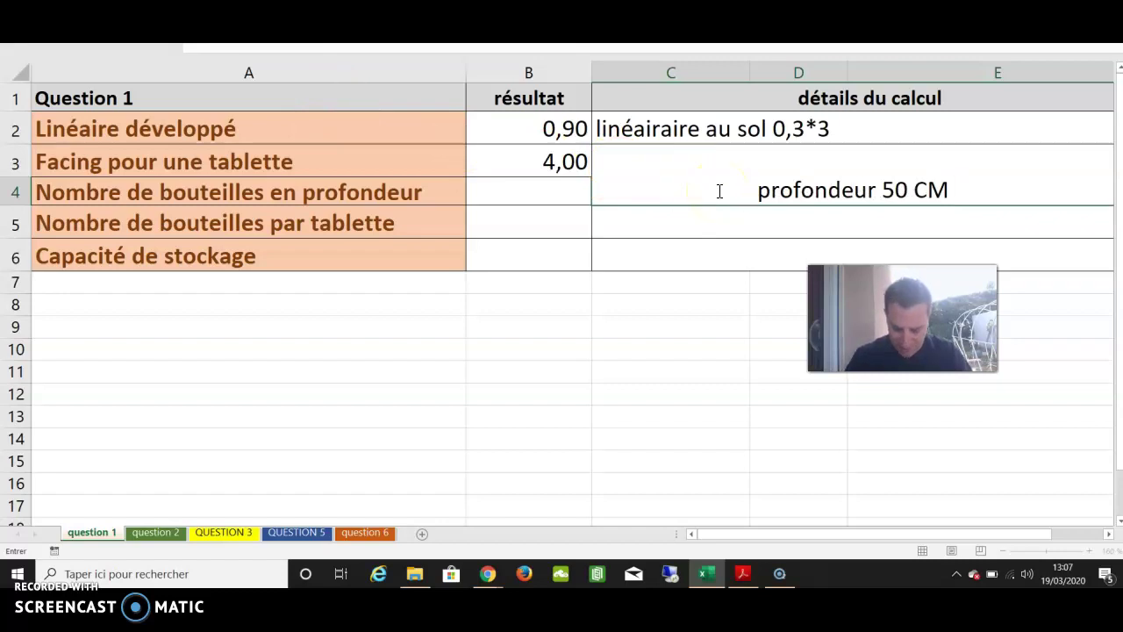
type("/7")
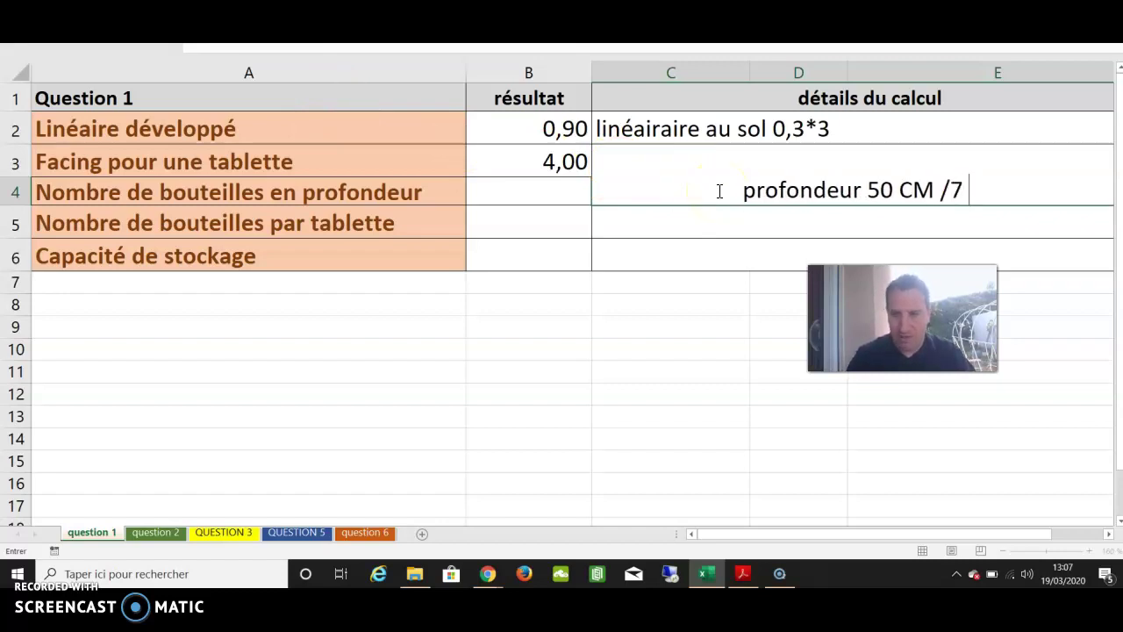
type(" Cm =")
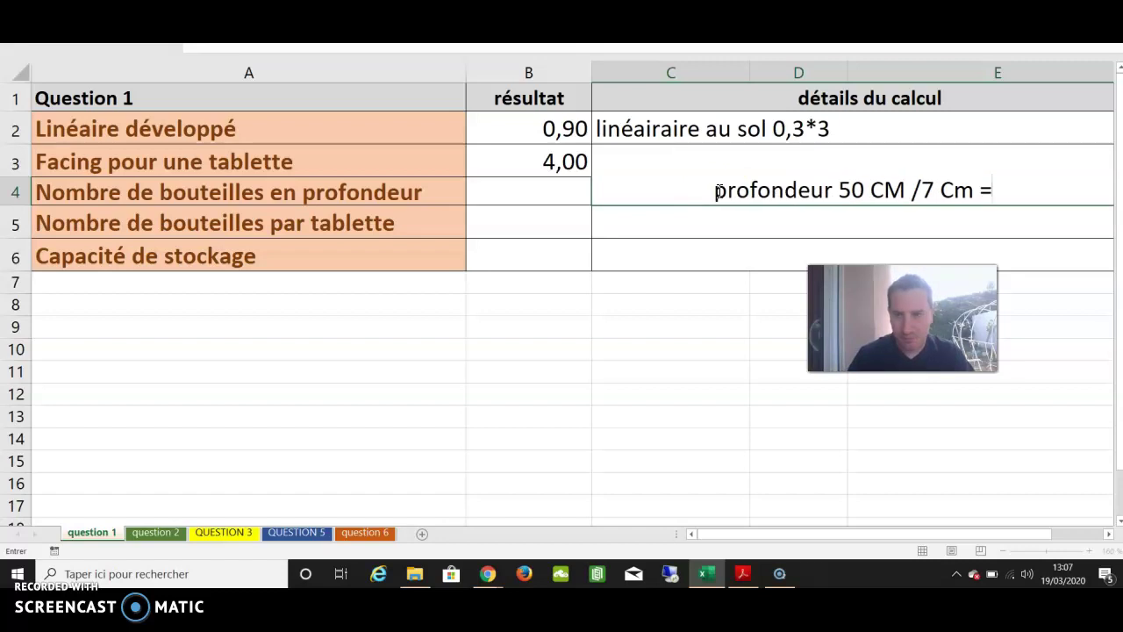
type(" 7")
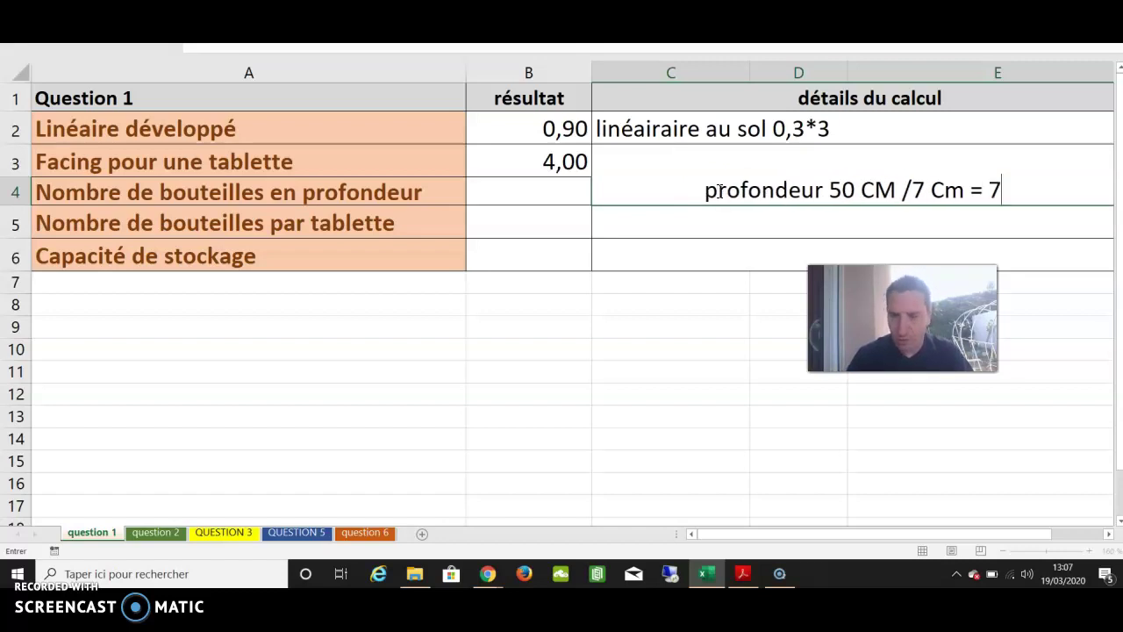
type(",1428 sp")
type("ot")
key("BackSpace")
key("BackSpace")
key("BackSpace")
type("oit 7 bouteilles")
left_click(708, 171)
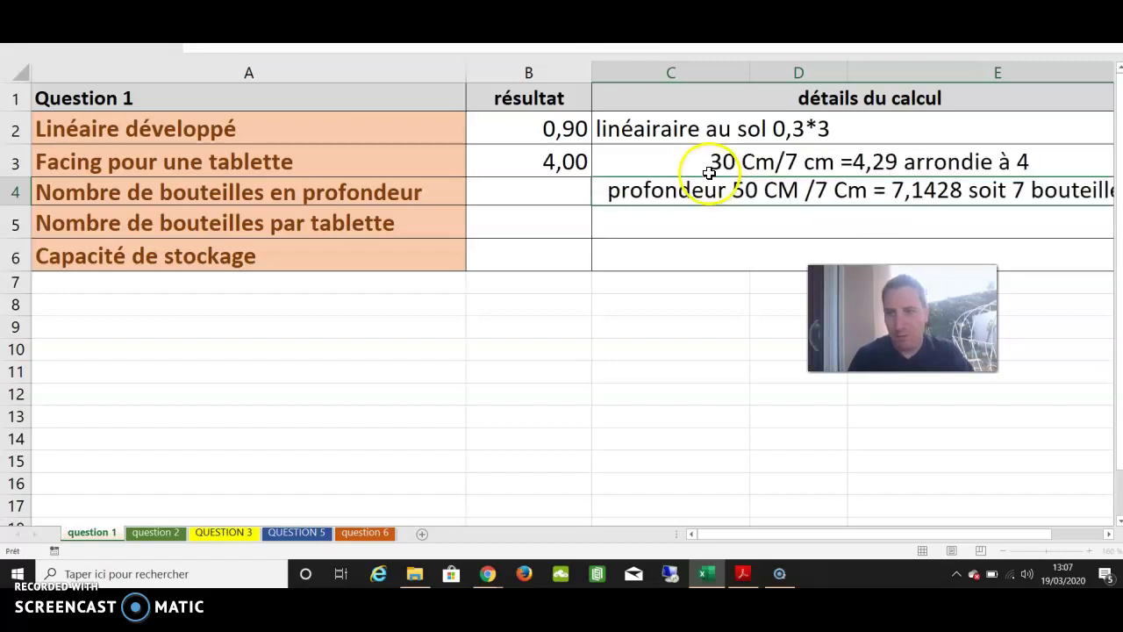
left_click(573, 198)
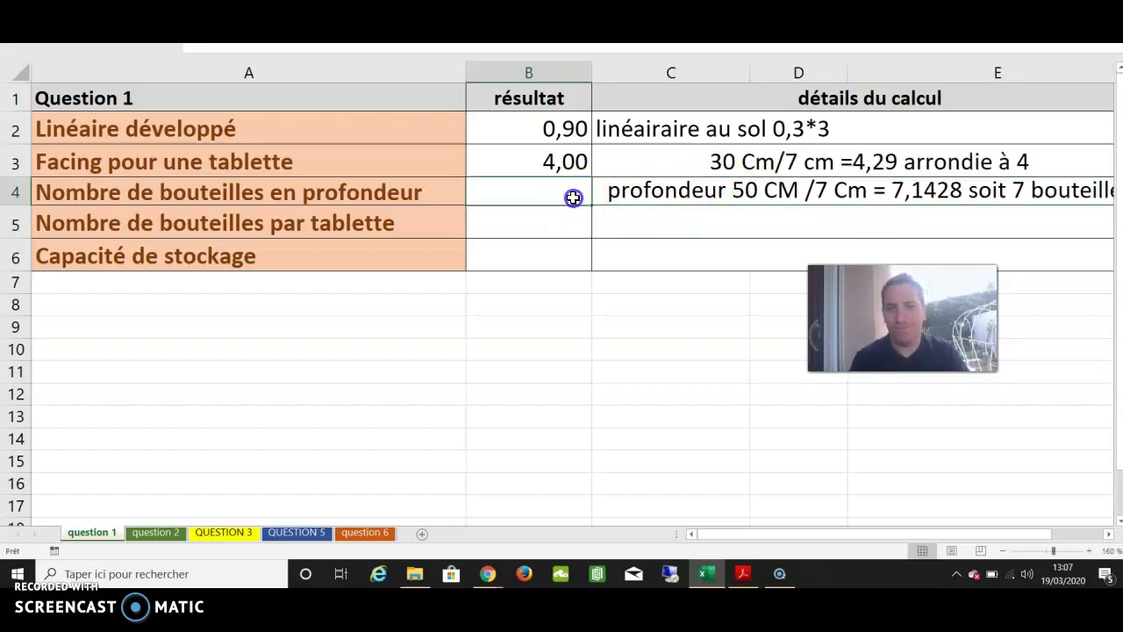
key("Delete")
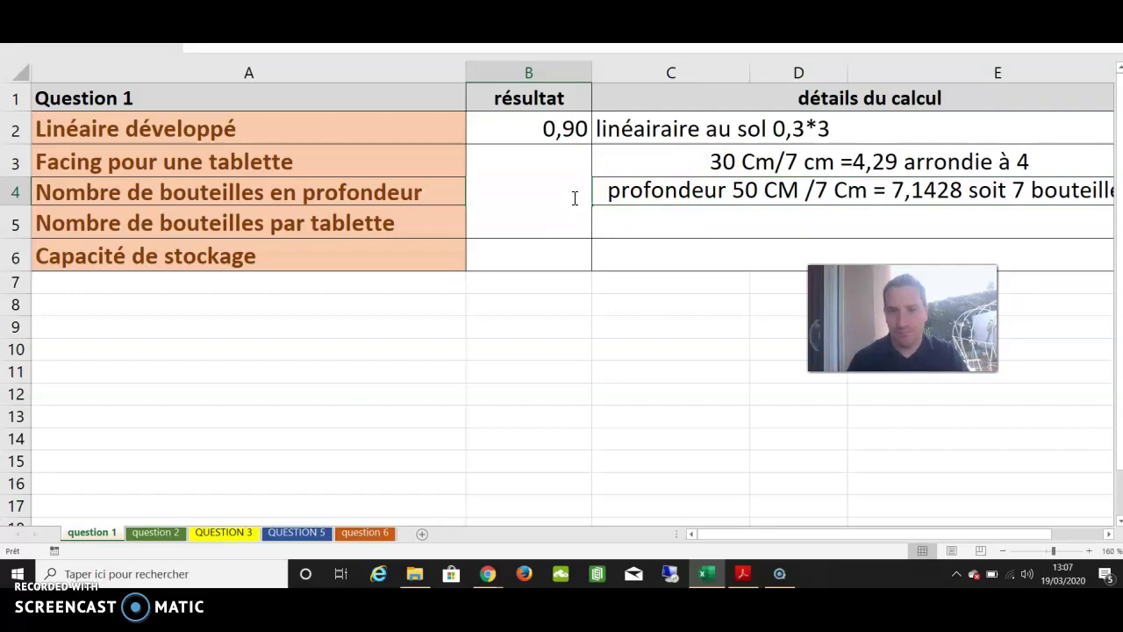
key("ctrl+z")
left_click(573, 207)
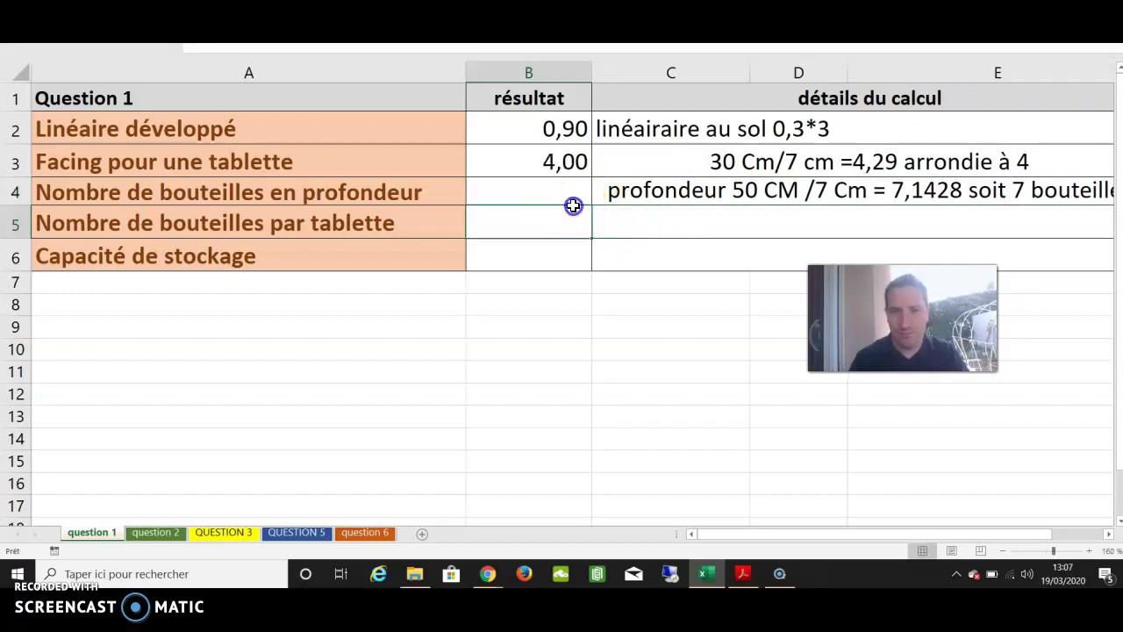
Step: Enter 7 as the résultat for Nombre de bouteilles en profondeur in B4
left_click(573, 195)
type("7")
key("Return")
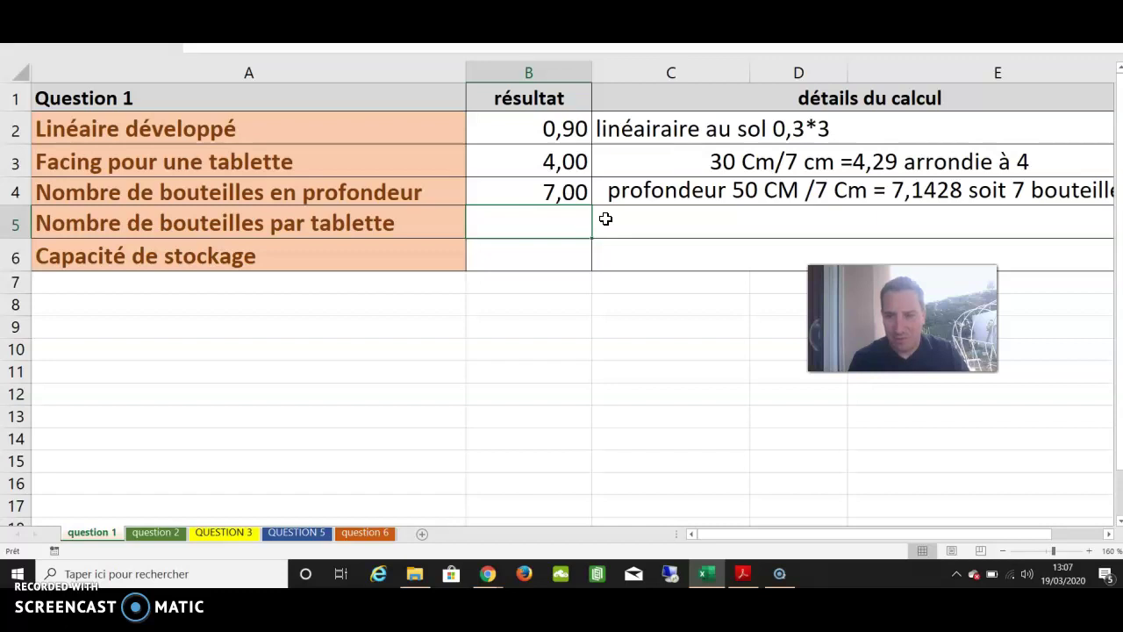
Step: Enter "4*7= 28 bouteilles" as the calculation detail for Nombre de bouteilles par tablette
left_click(605, 218)
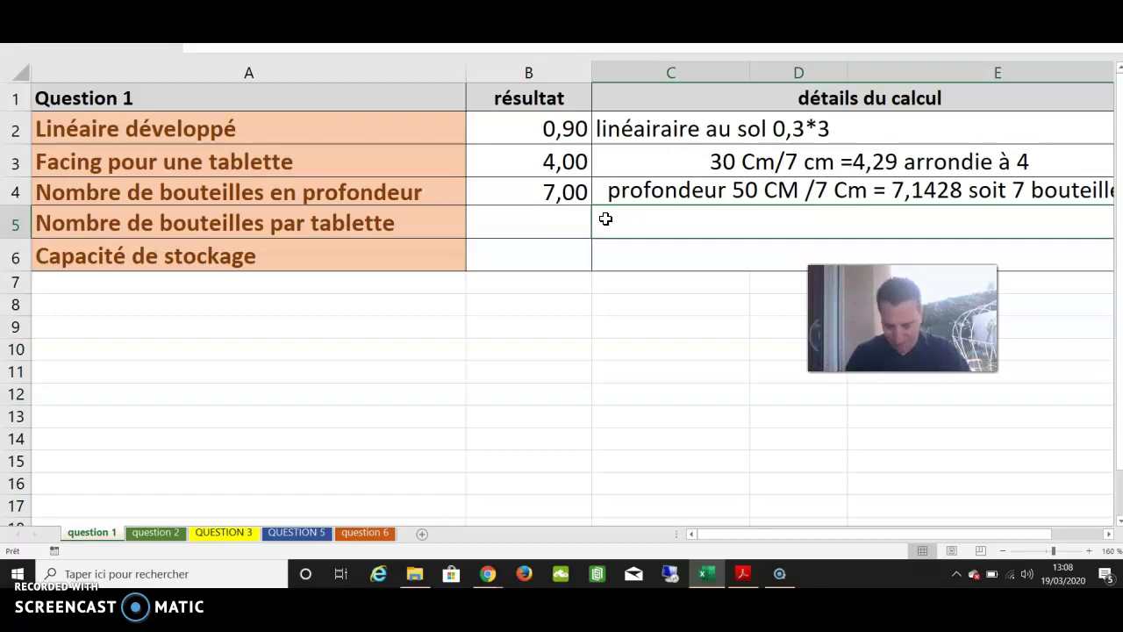
type("4")
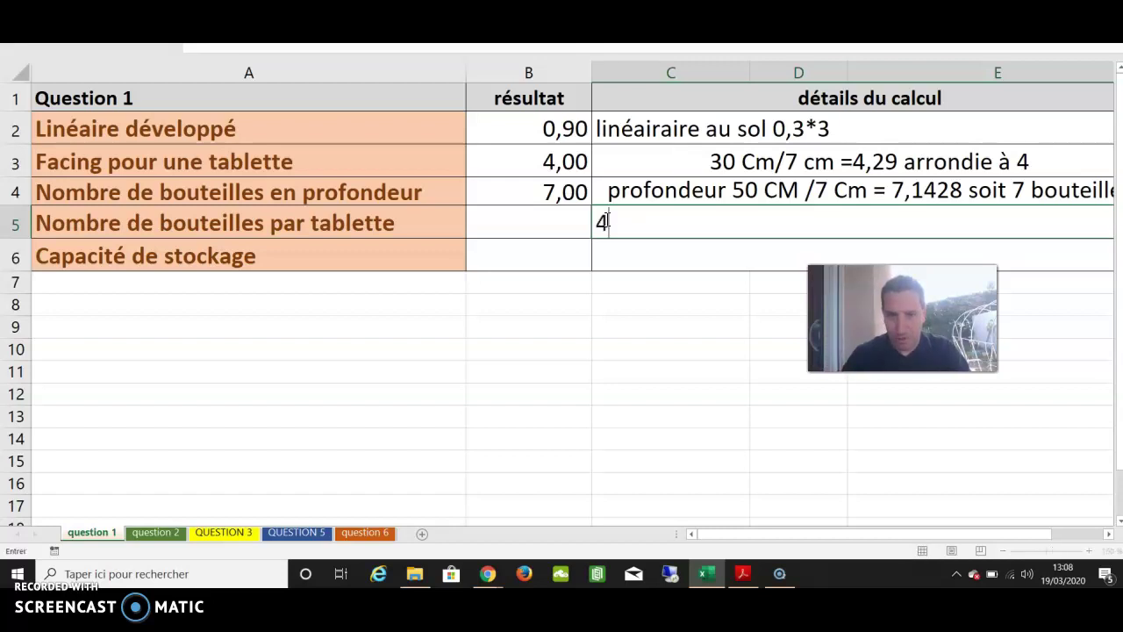
type("*7= 28")
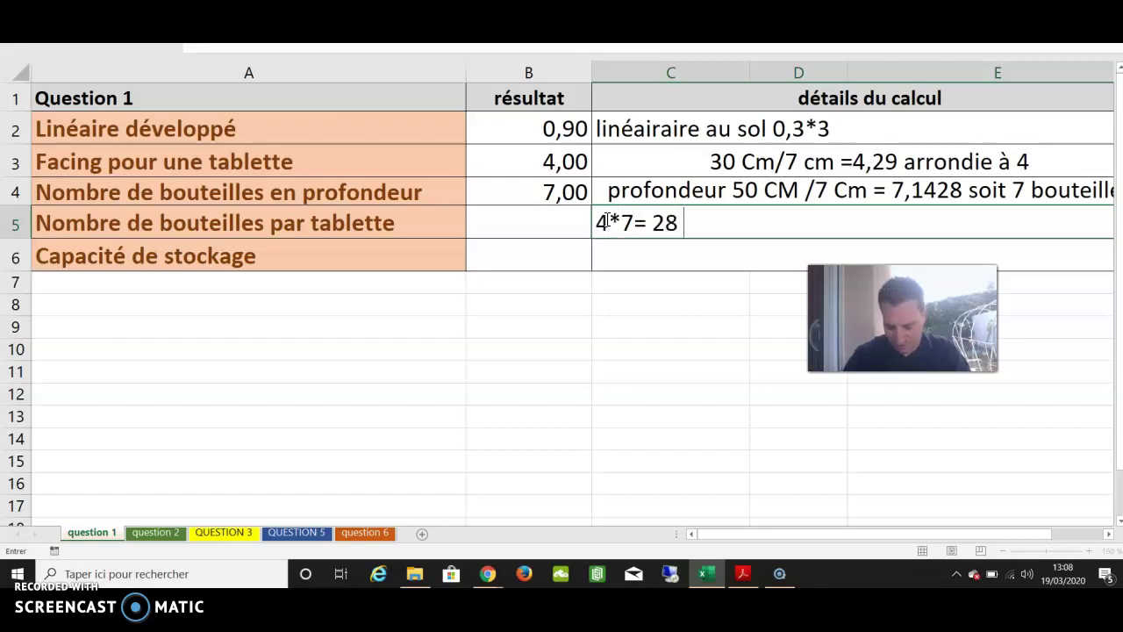
type(" boutei")
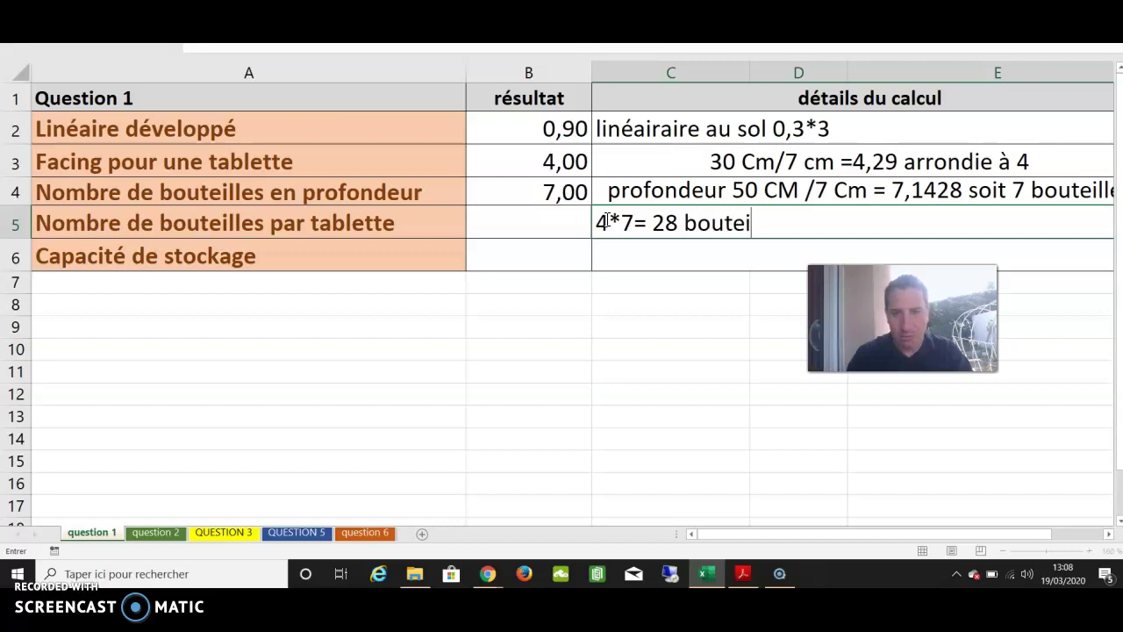
type("lles")
key("Return")
Step: Enter 28 as the résultat for Nombre de bouteilles par tablette in B5
left_click(563, 216)
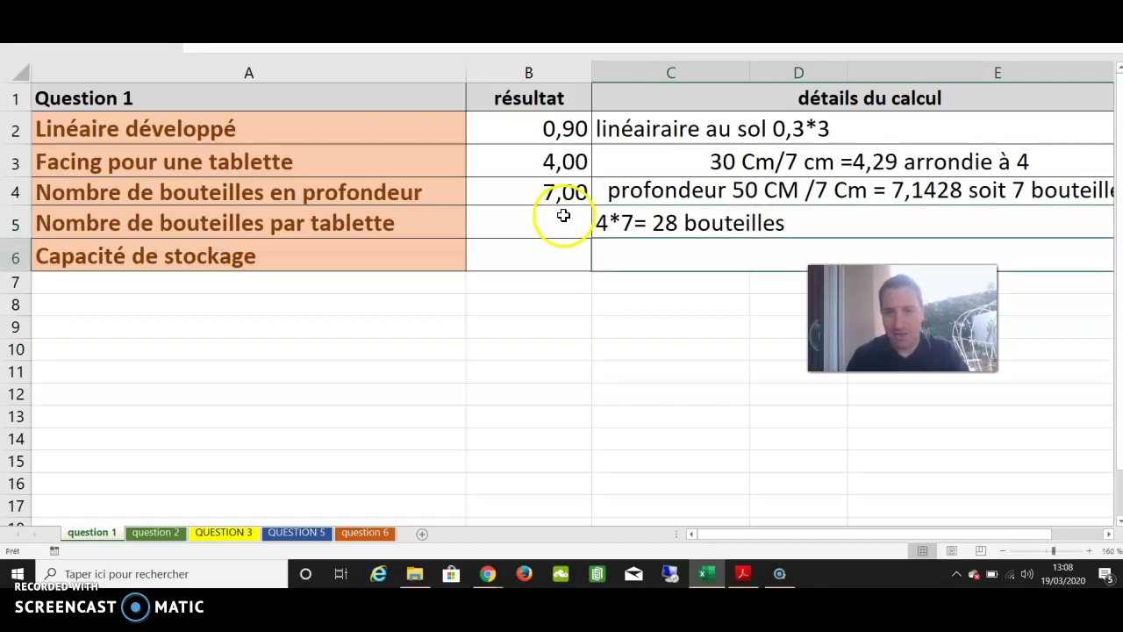
type("28")
key("Return")
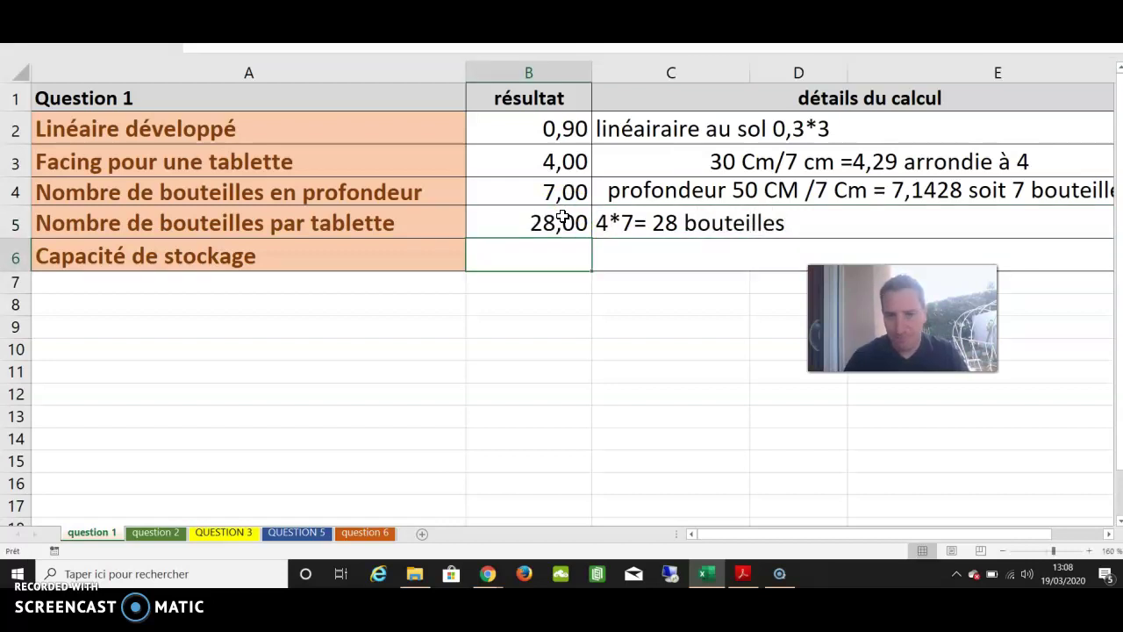
left_click_drag(816, 277, 816, 305)
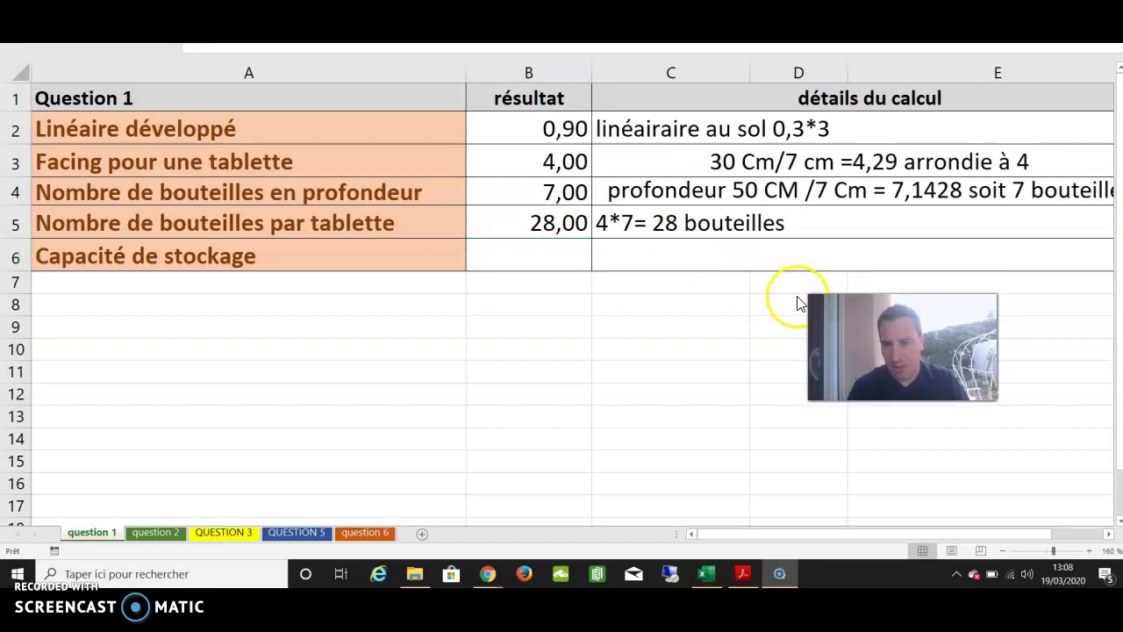
key("alt+Tab")
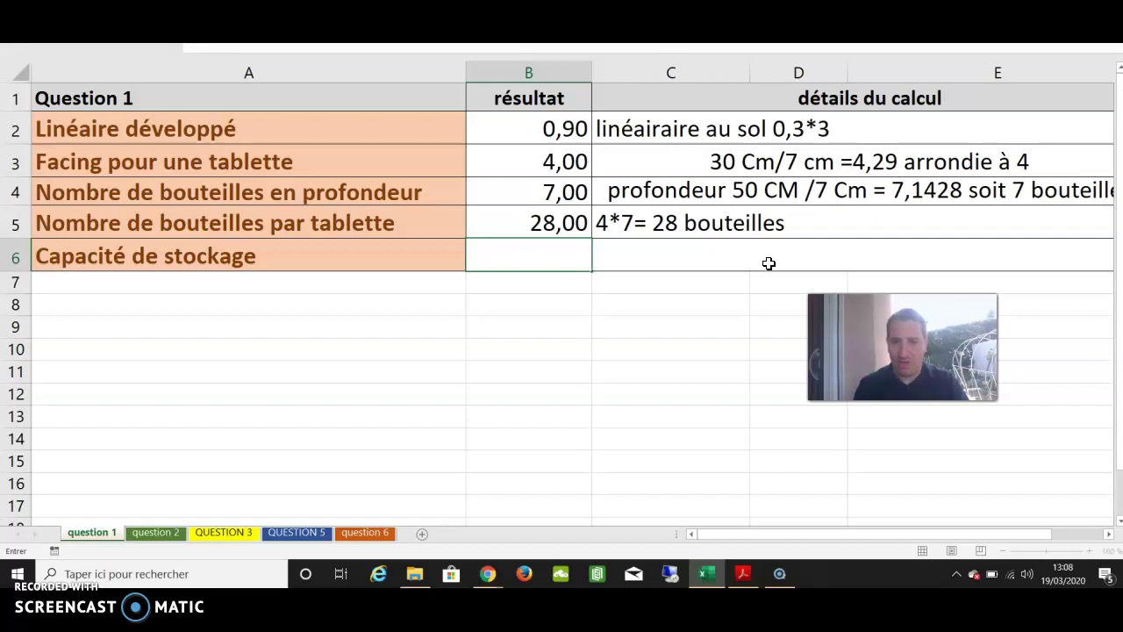
Step: Enter "4 tablettes *28 bouteilles=112 bouteilles" as the calculation detail for Capacité de stockage
left_click(769, 263)
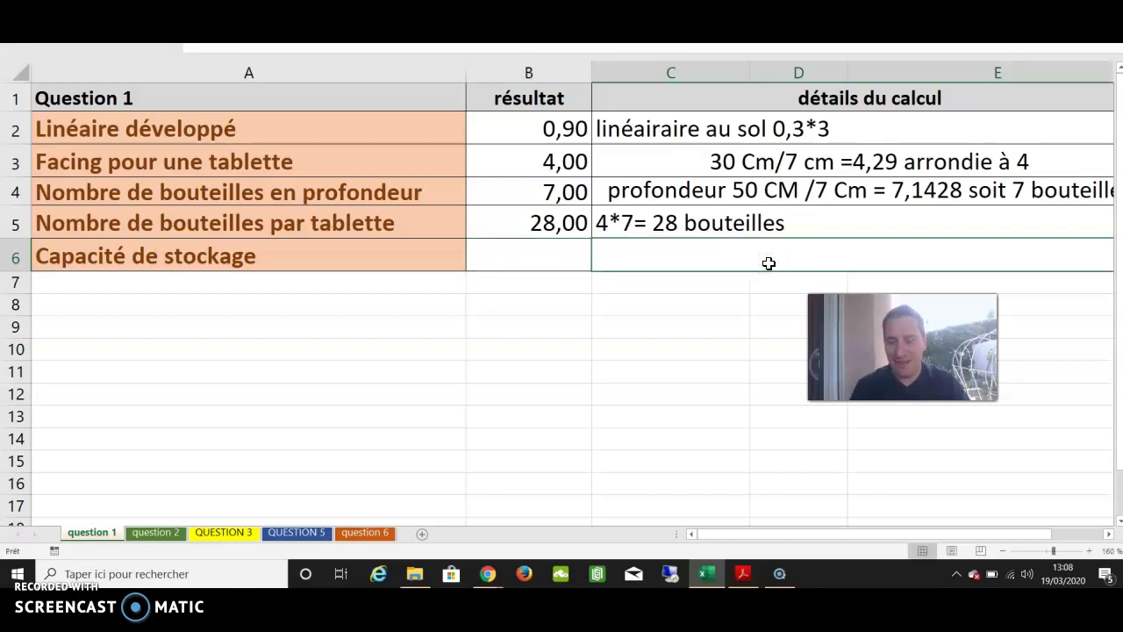
type("4 tablettes ")
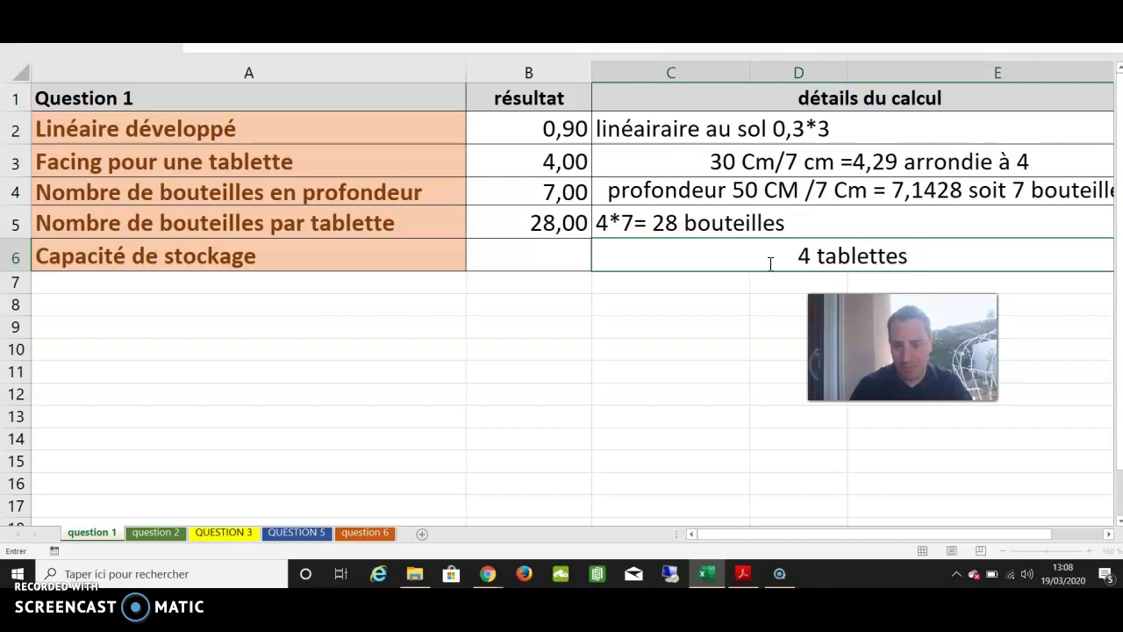
type("*")
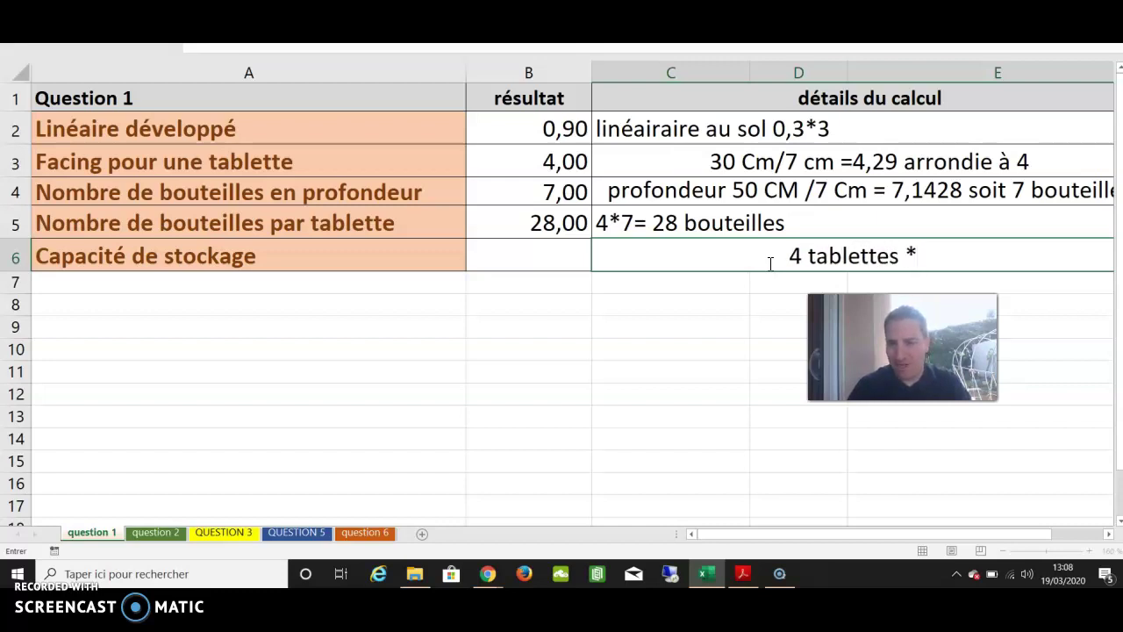
type("28 b")
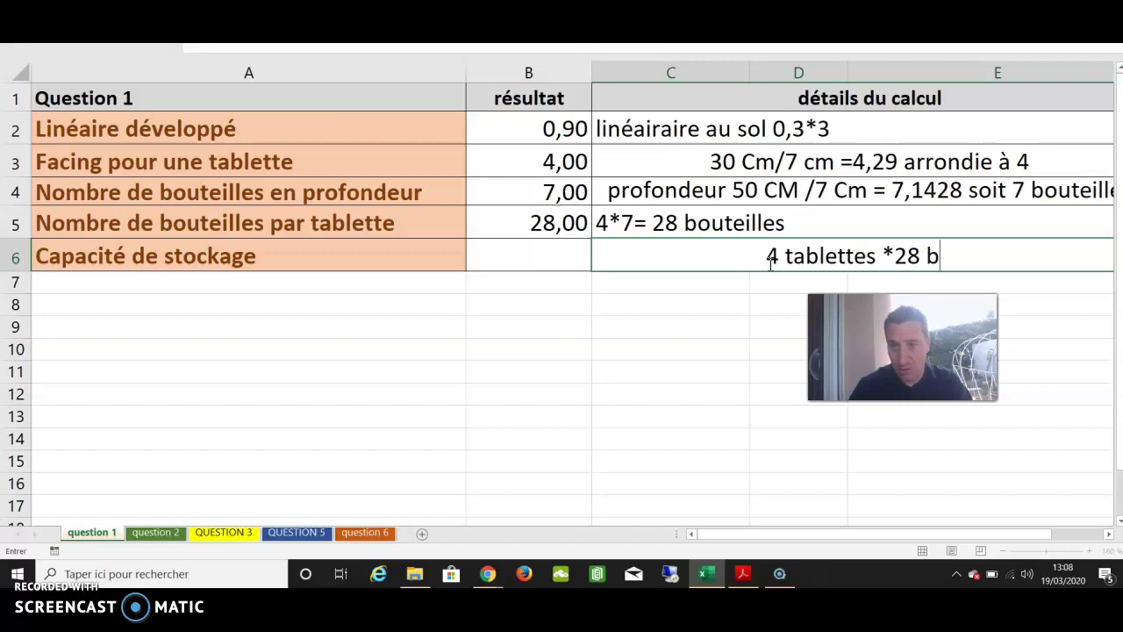
type("outeilles")
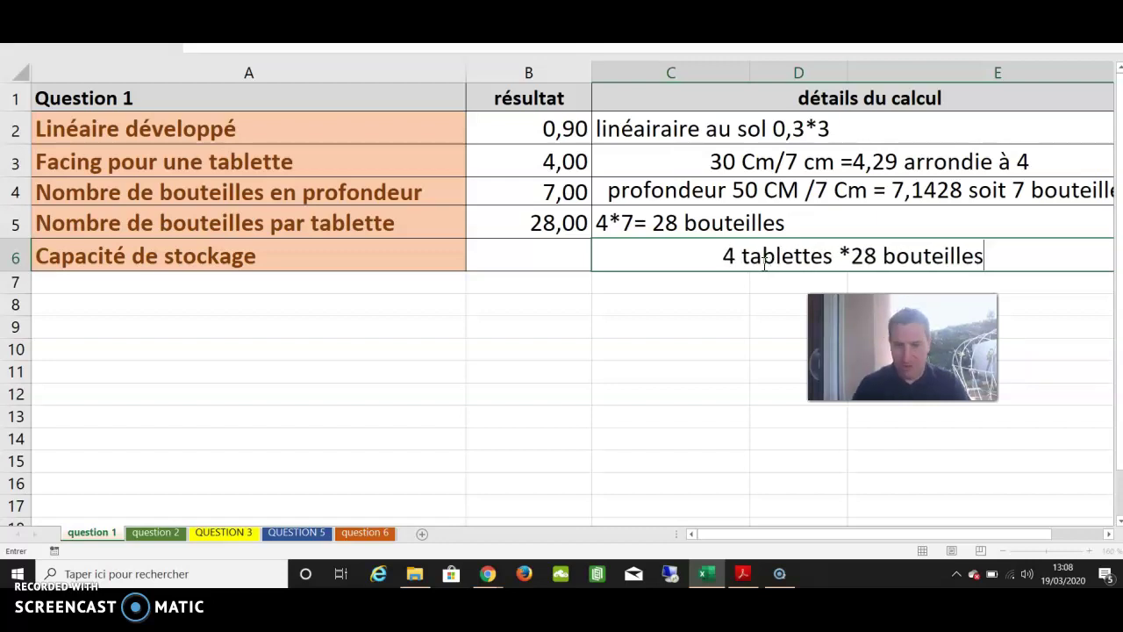
type("=1")
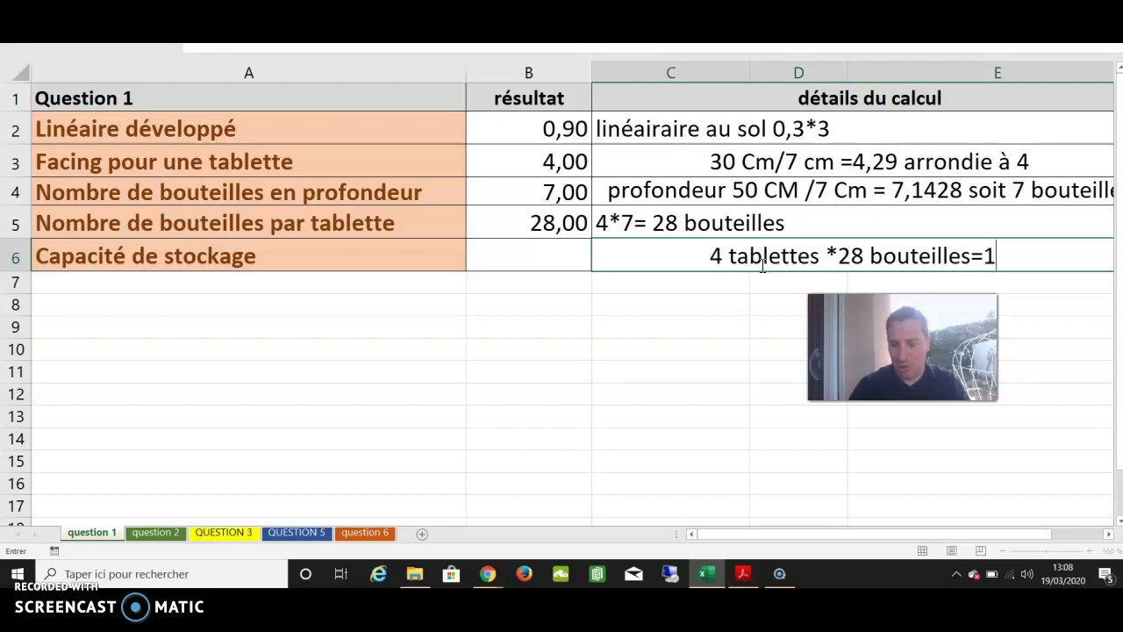
type("12 bouteilles")
Step: Enter 112 as the résultat for Capacité de stockage in B6
left_click(585, 255)
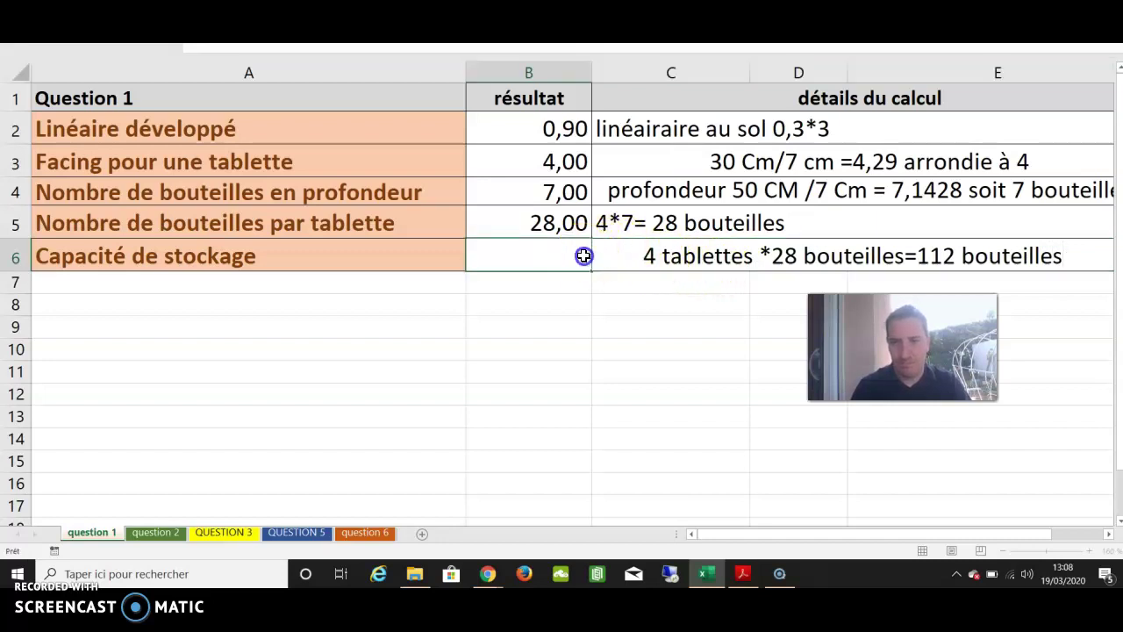
type("112")
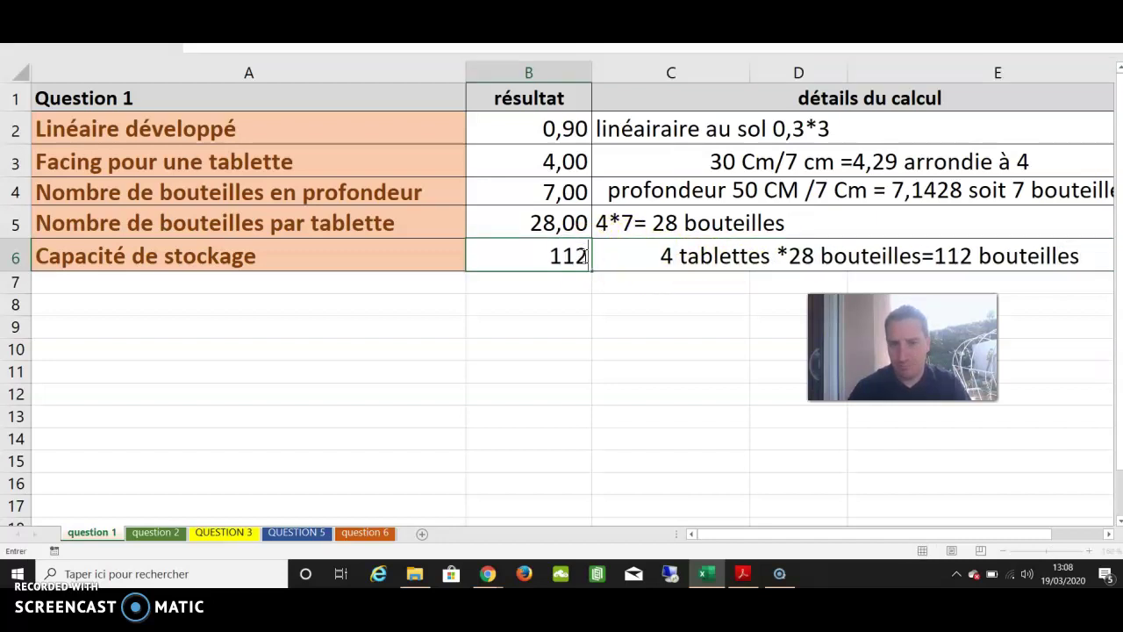
key("Return")
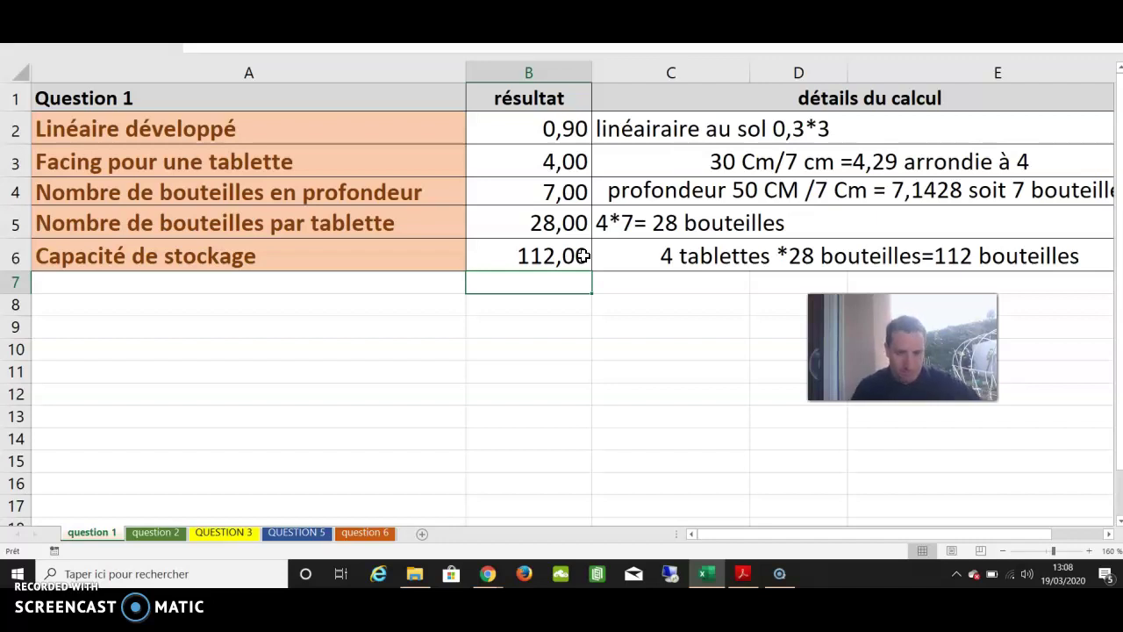
Step: Switch to the exercise PDF in Acrobat and examine question 2, the Document 3 balsamic vinegar data and the planogramme
left_click(778, 569)
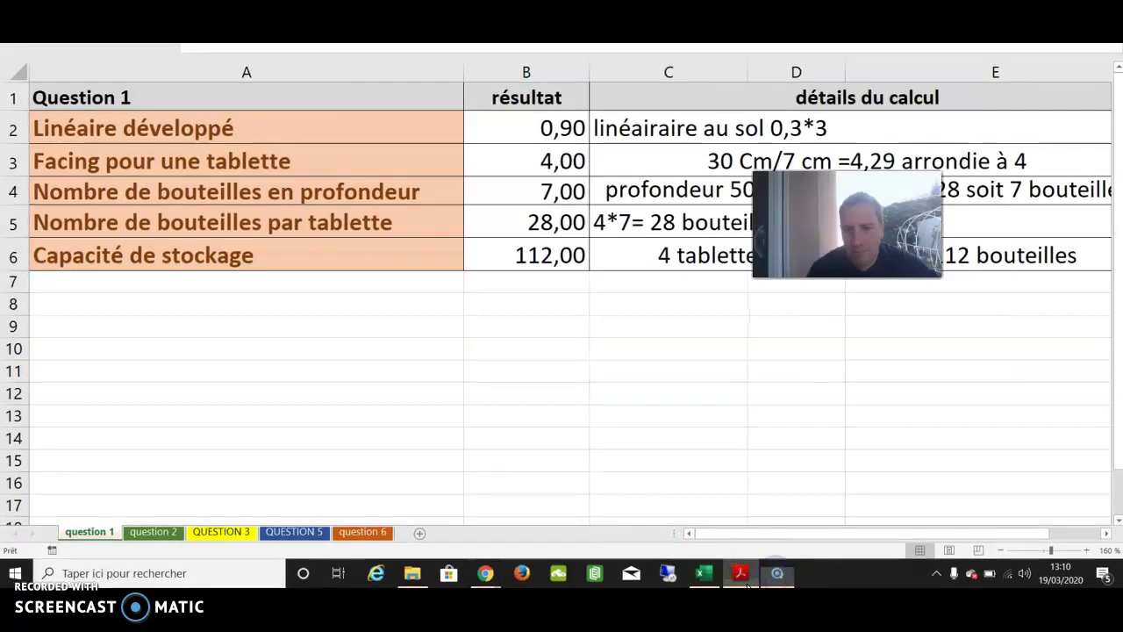
left_click(740, 573)
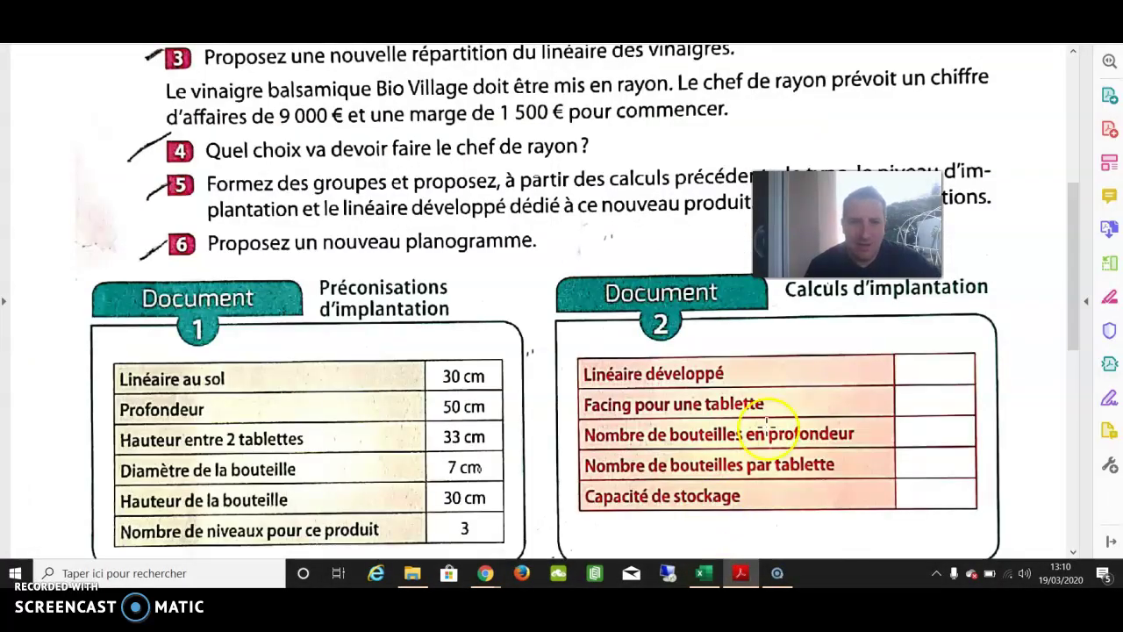
scroll(1058, 225, "up", 3)
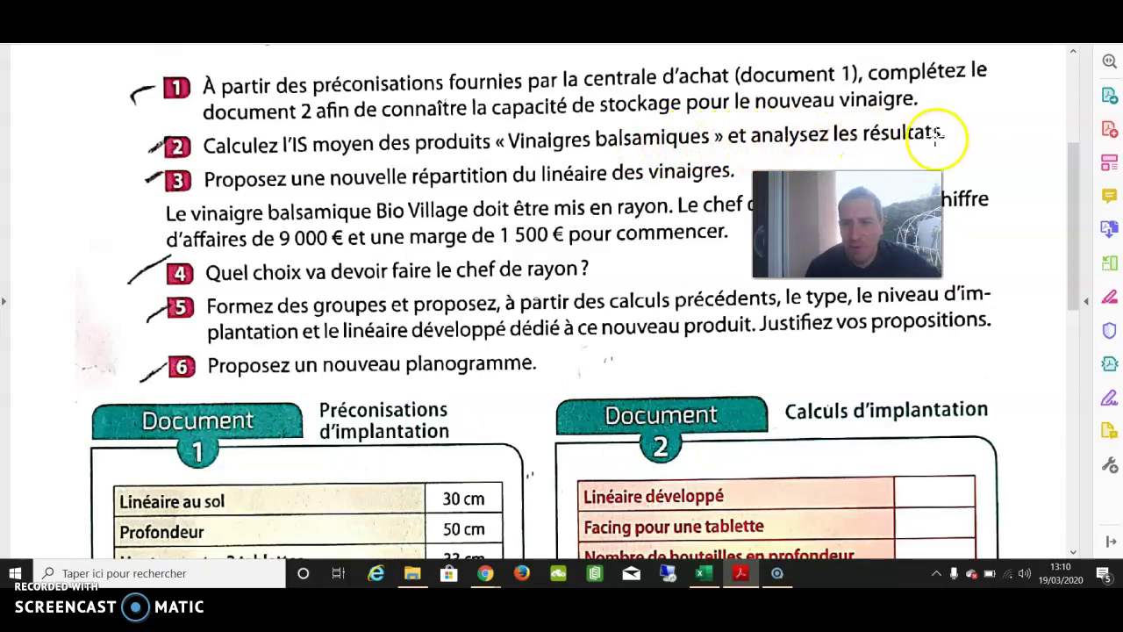
left_click_drag(1070, 158, 1056, 326)
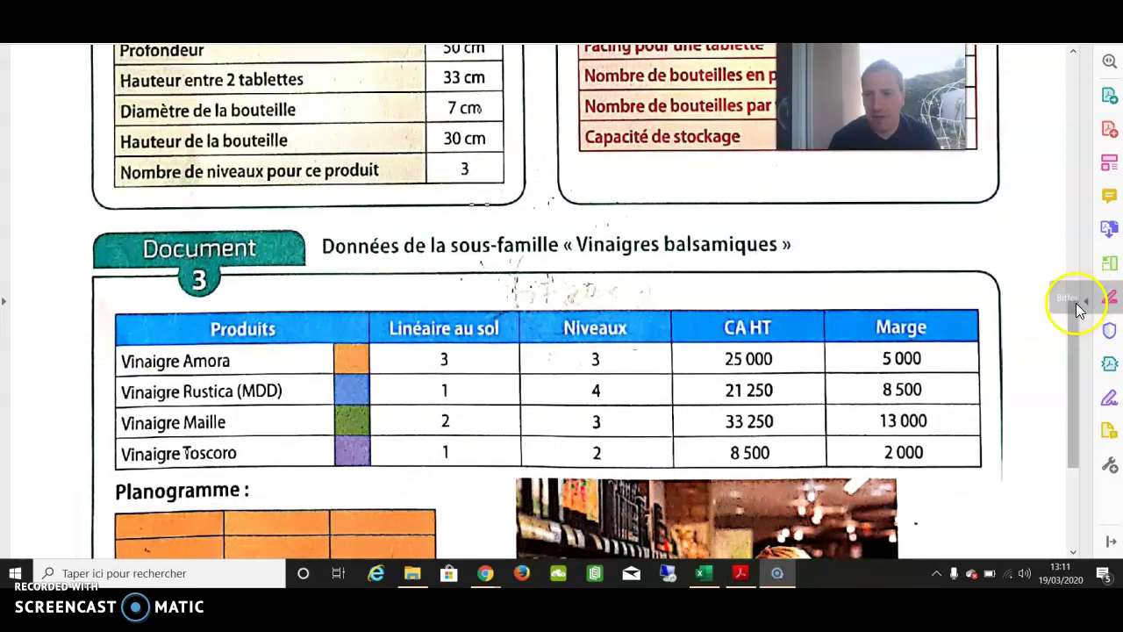
left_click_drag(1076, 315, 1074, 326)
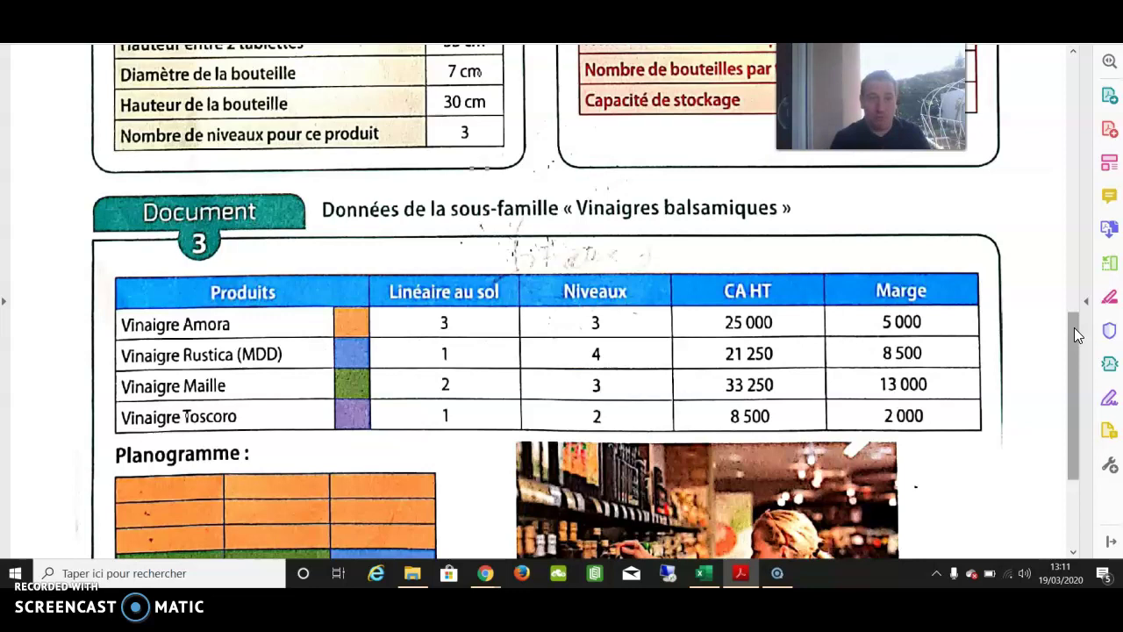
left_click_drag(1079, 384, 1076, 430)
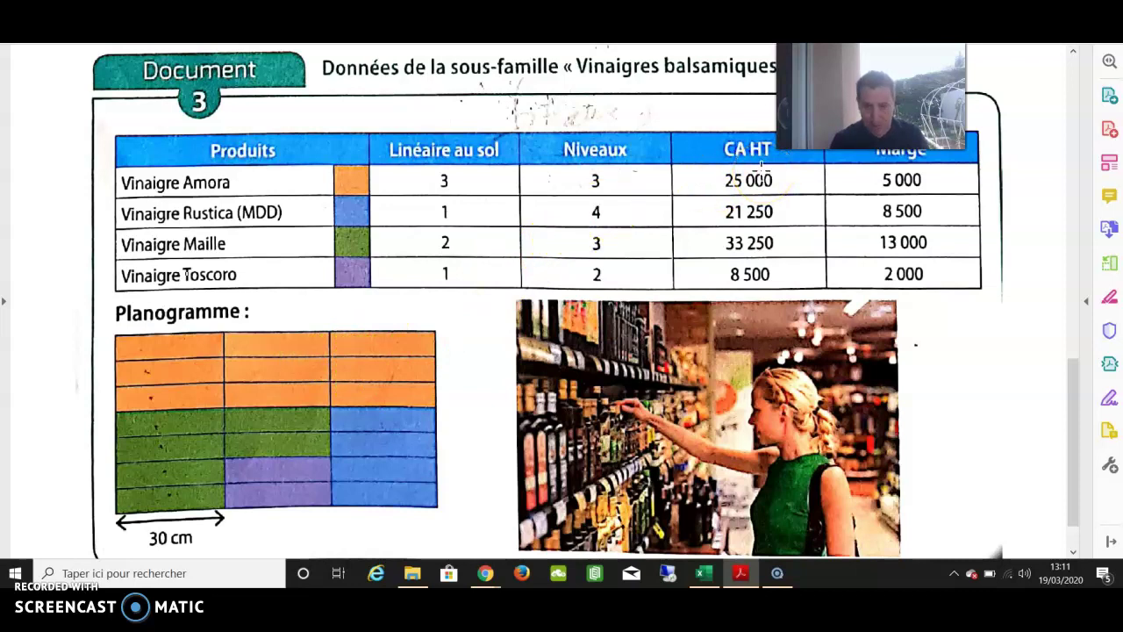
left_click(853, 184)
left_click(1010, 325)
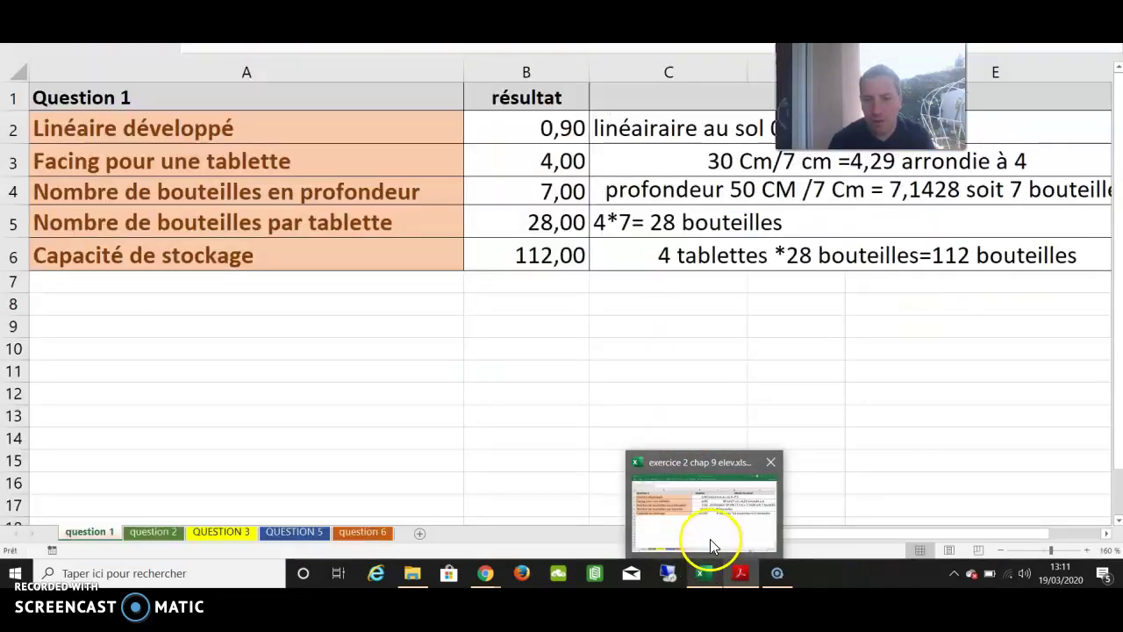
Step: Return to Excel and, on the question 2 sheet, enter 0,3 as the Linéaire au sol for all four vinegars in B3:B6
left_click(710, 538)
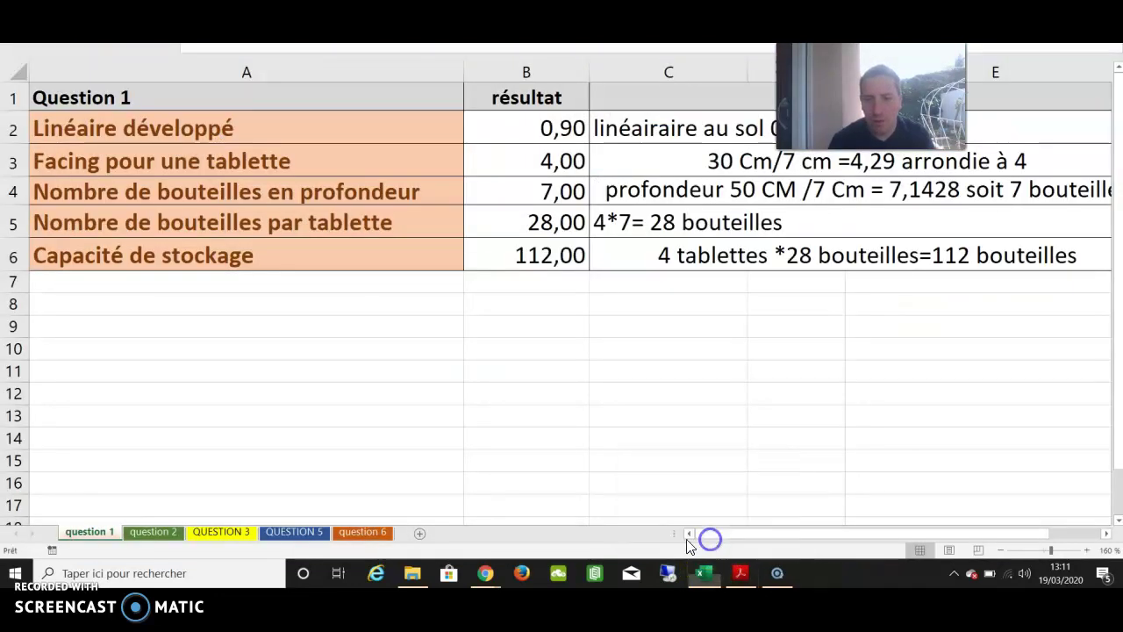
left_click(154, 531)
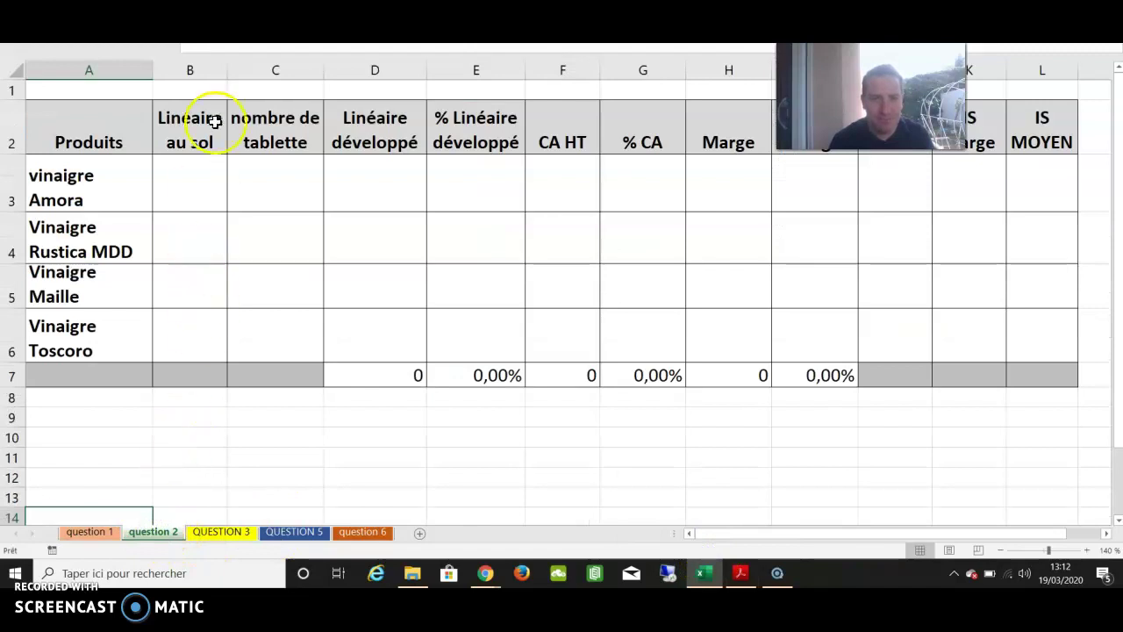
left_click(203, 175)
type("0,3")
key("Return")
left_click(203, 176)
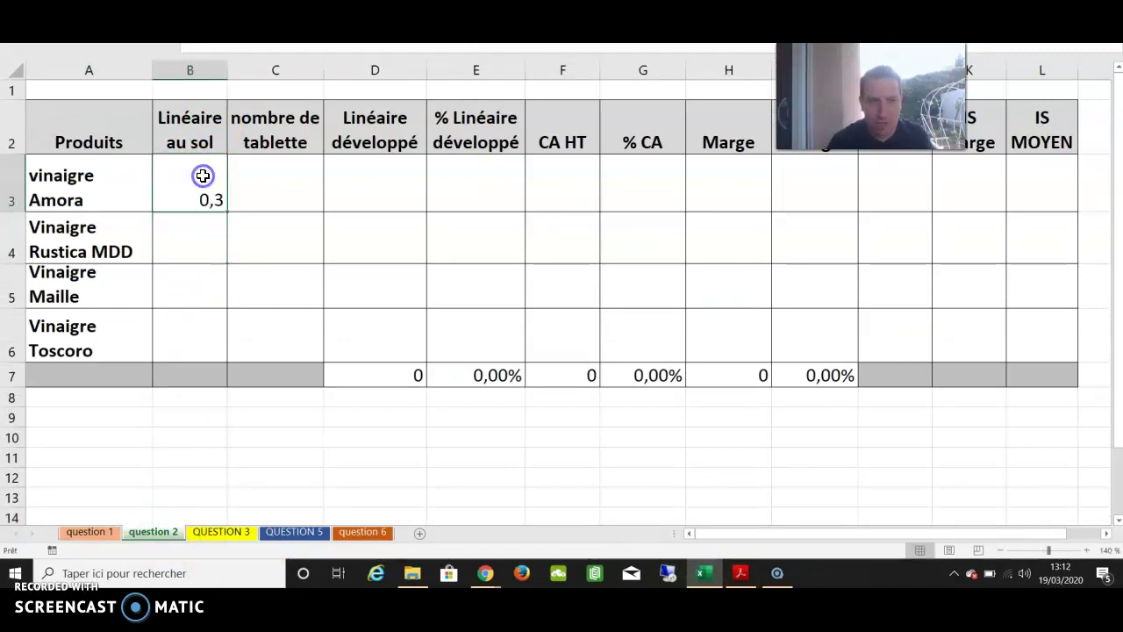
left_click_drag(225, 215, 231, 326)
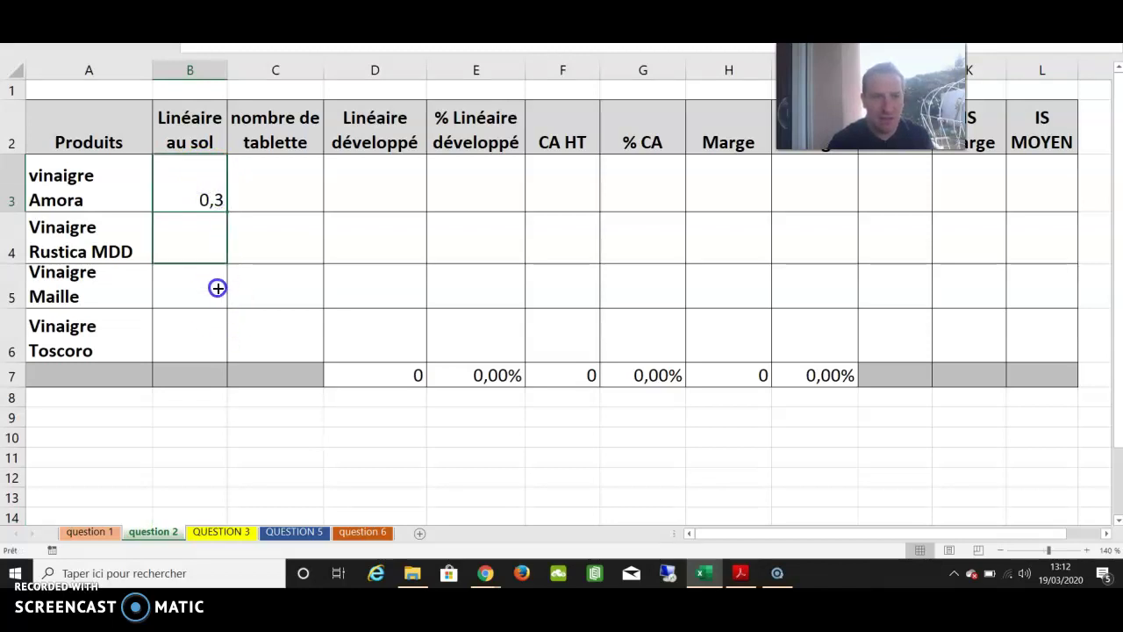
left_click_drag(214, 300, 215, 300)
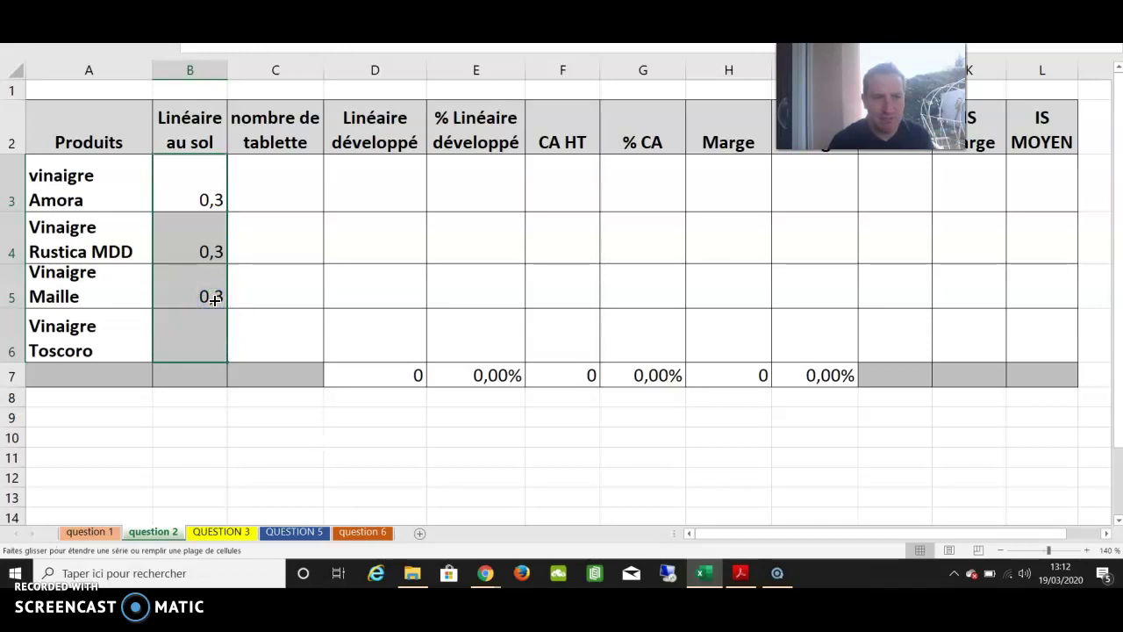
Step: Check the Amora shelves in the PDF planogramme and enter 9 as the nombre de tablette for vinaigre Amora in C3
left_click(256, 199)
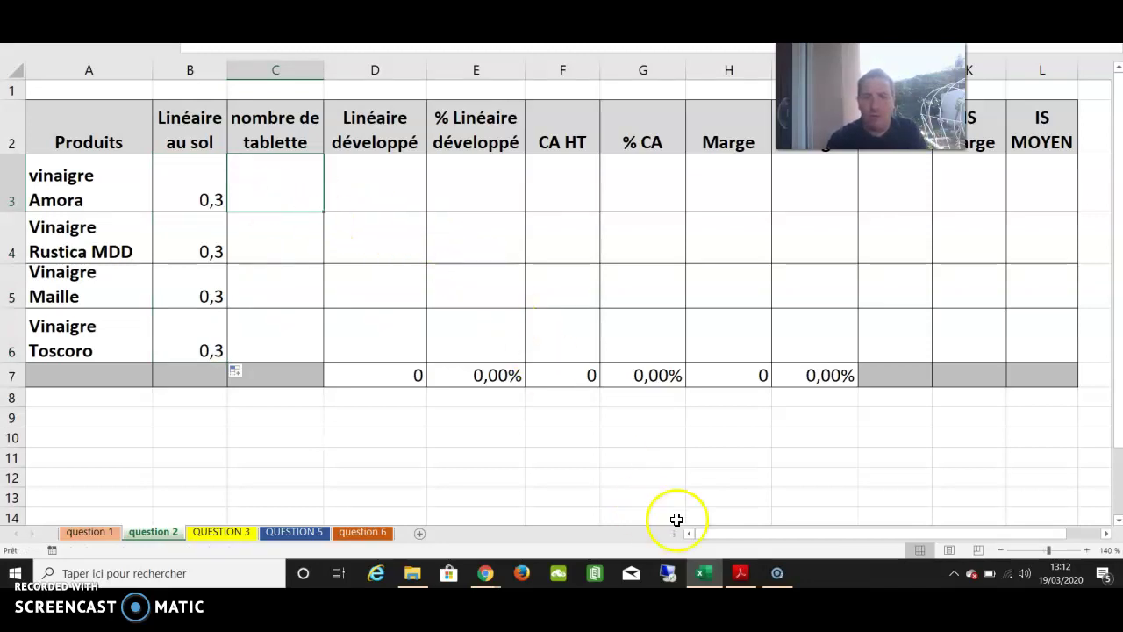
left_click(737, 577)
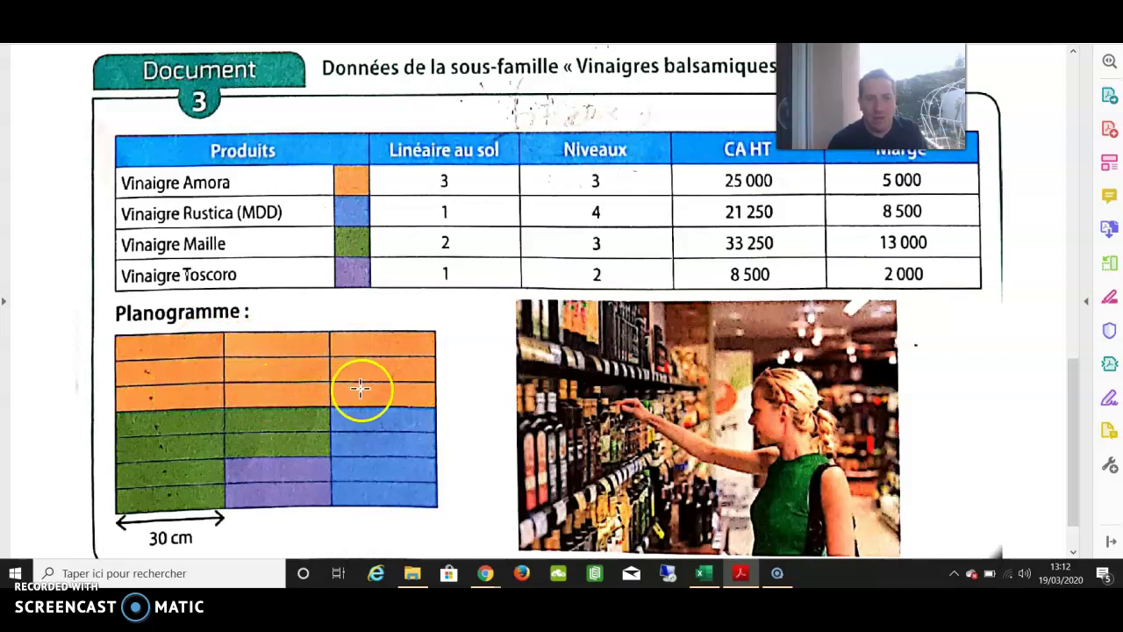
left_click(712, 572)
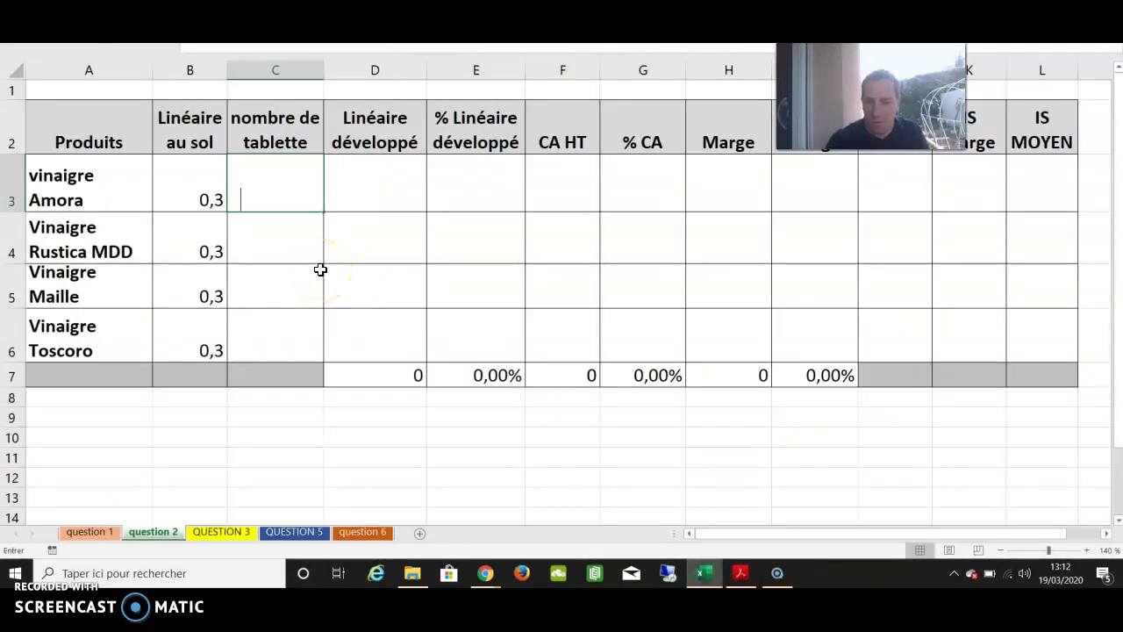
type("9")
key("Return")
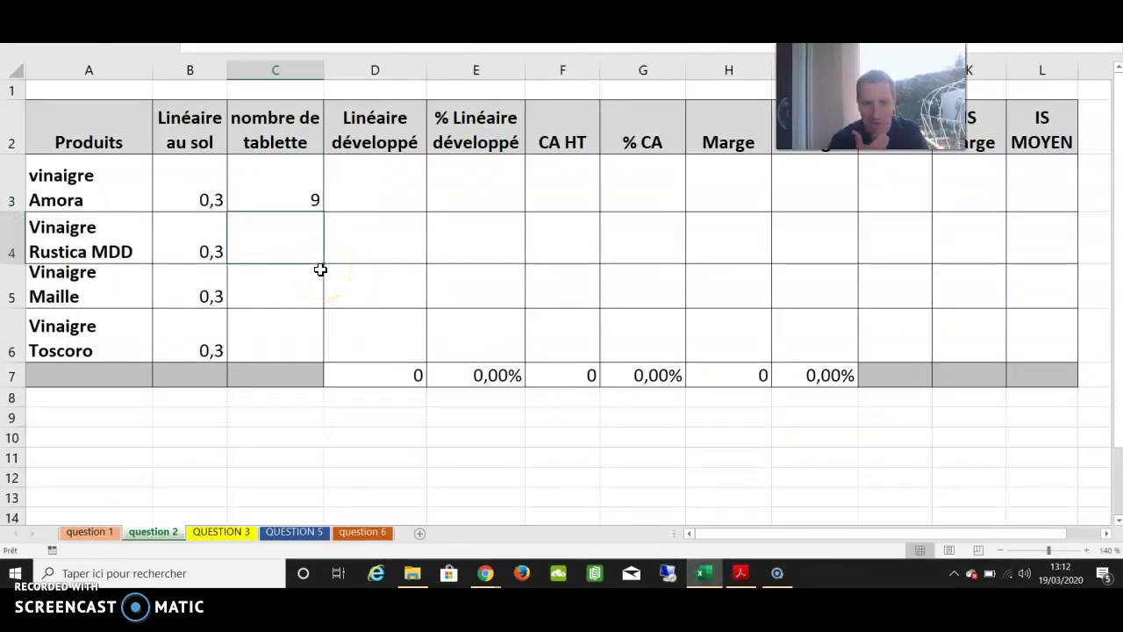
Step: Check the remaining products in the PDF and enter their nombre de tablette: 4 for Rustica MDD, 6 for Maille and 2 for Toscoro
left_click(741, 575)
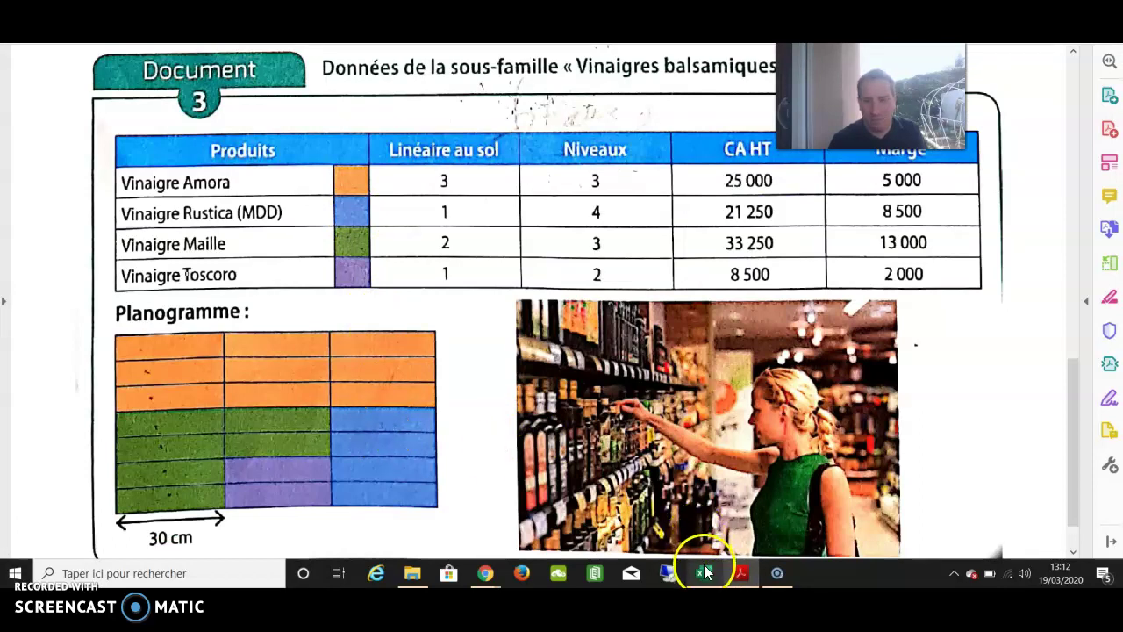
mouse_move(699, 551)
left_click(699, 527)
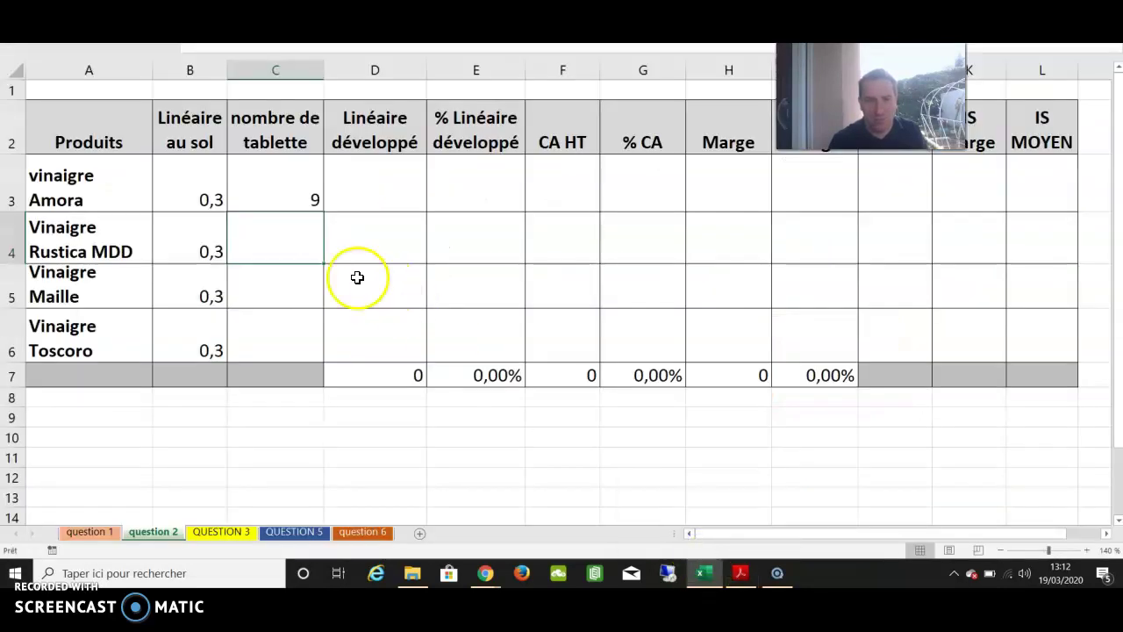
type("4")
key("Return")
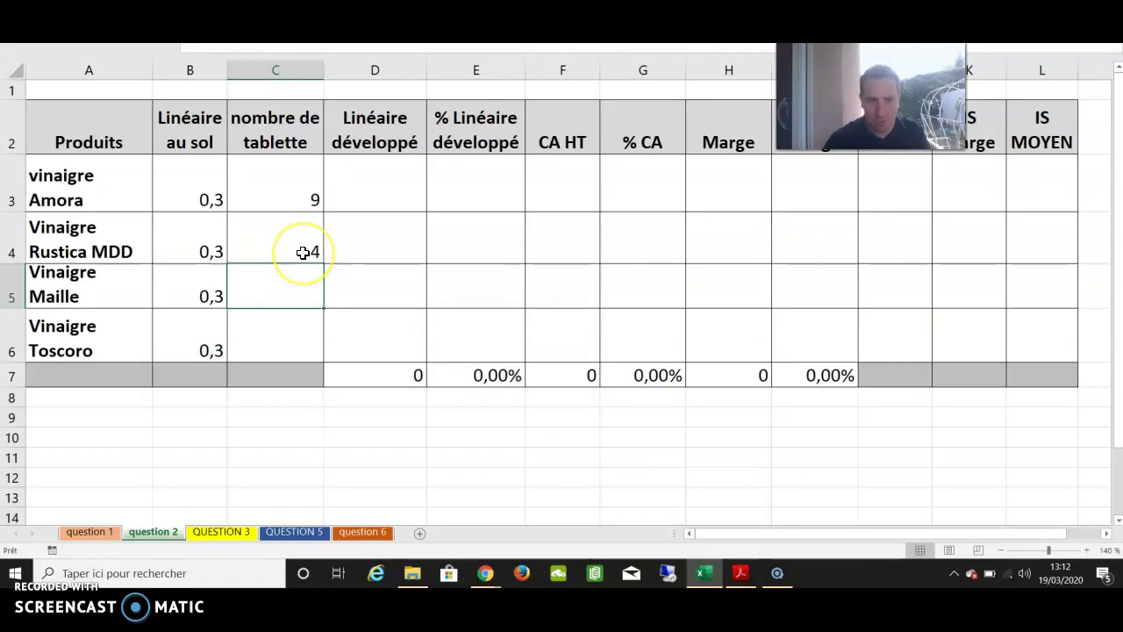
type("6")
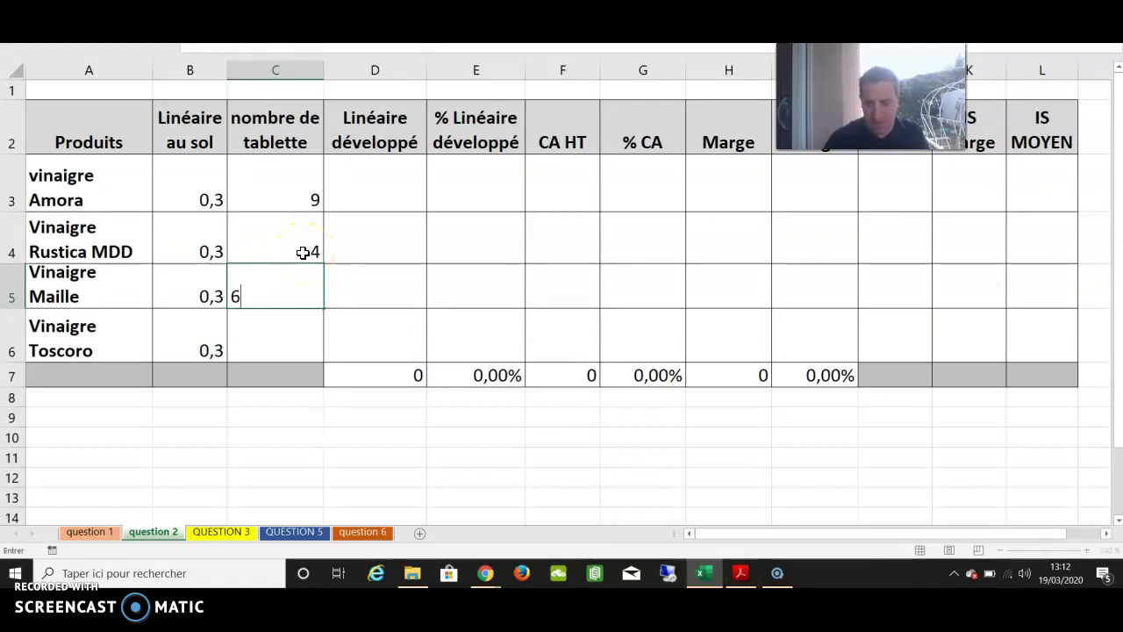
key("Return")
type("2")
key("Return")
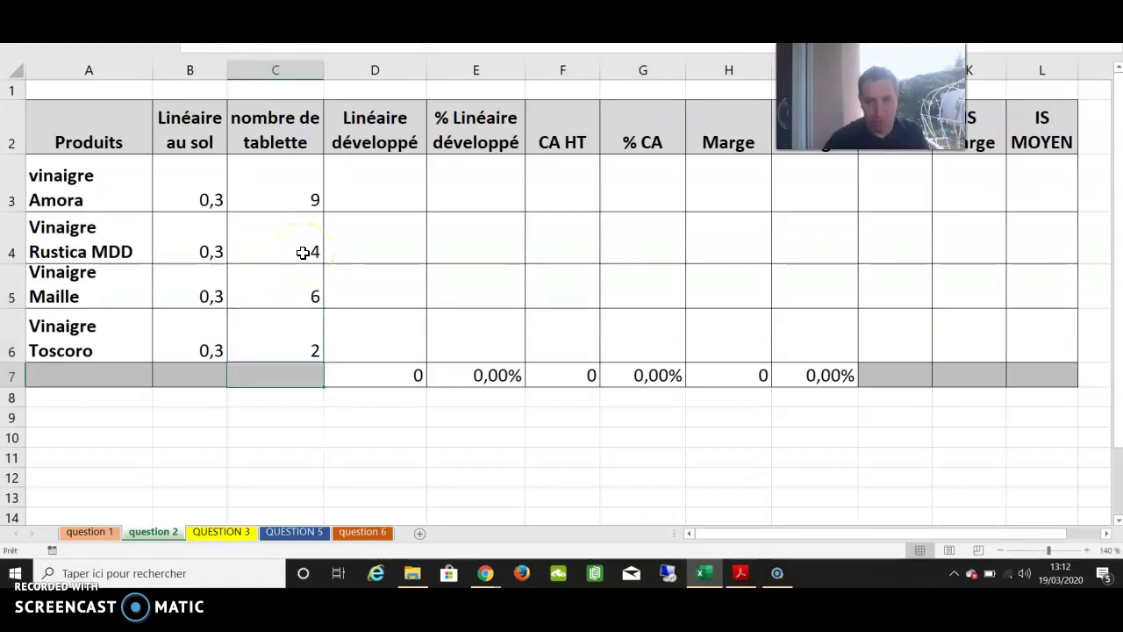
Step: Calculate the Linéaire développé of vinaigre Amora in D3 with the formula =B3*C3
left_click(378, 173)
type("=")
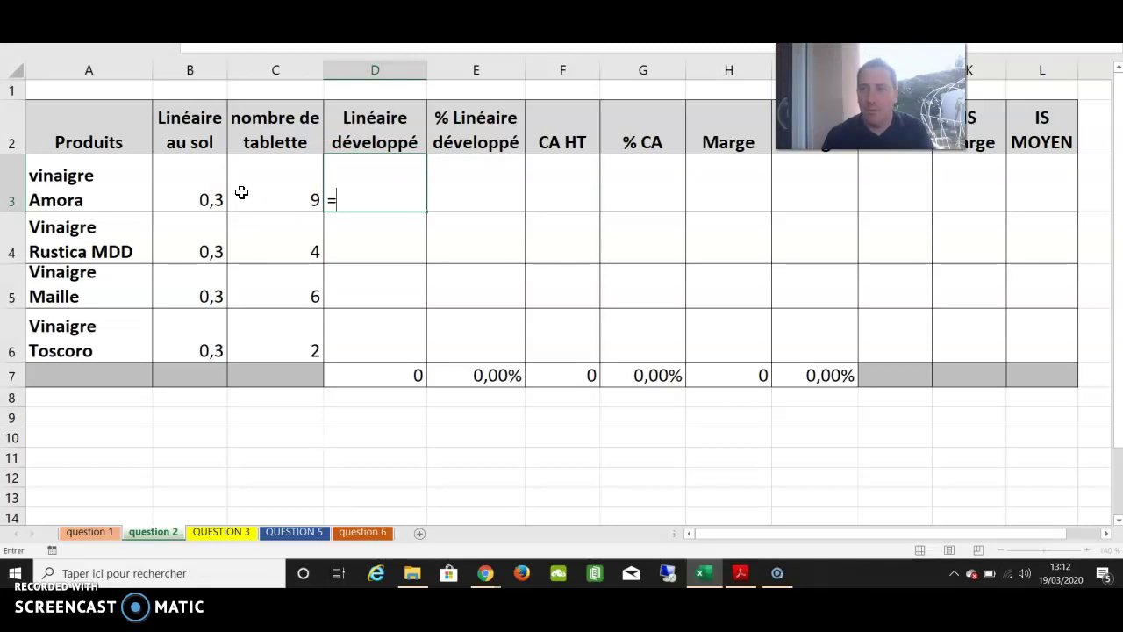
left_click(213, 192)
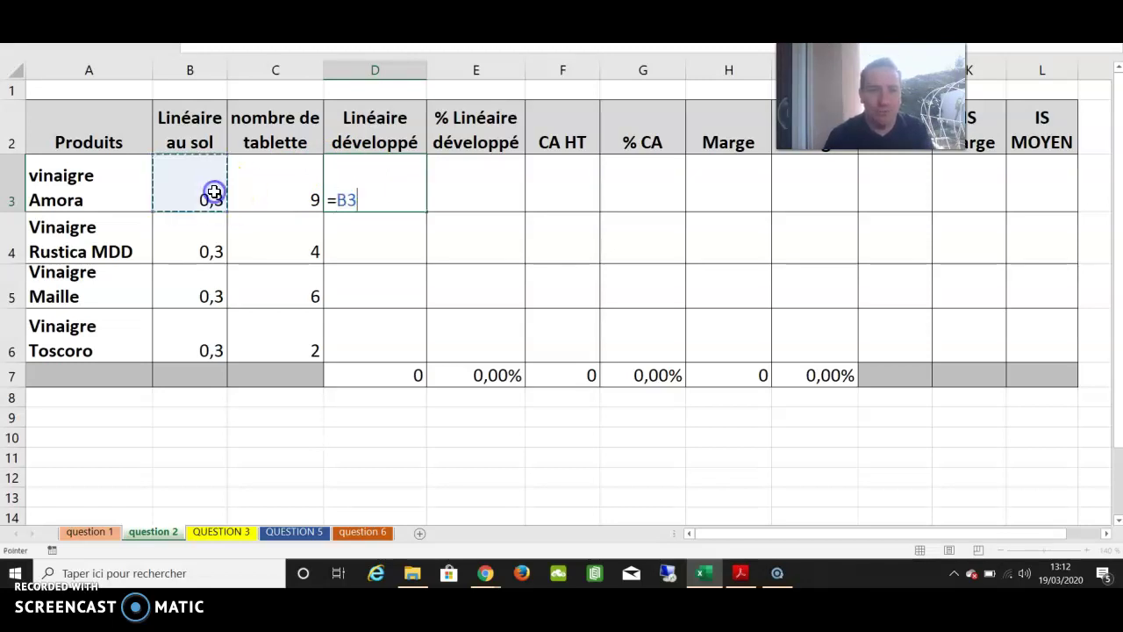
type("*")
left_click(244, 191)
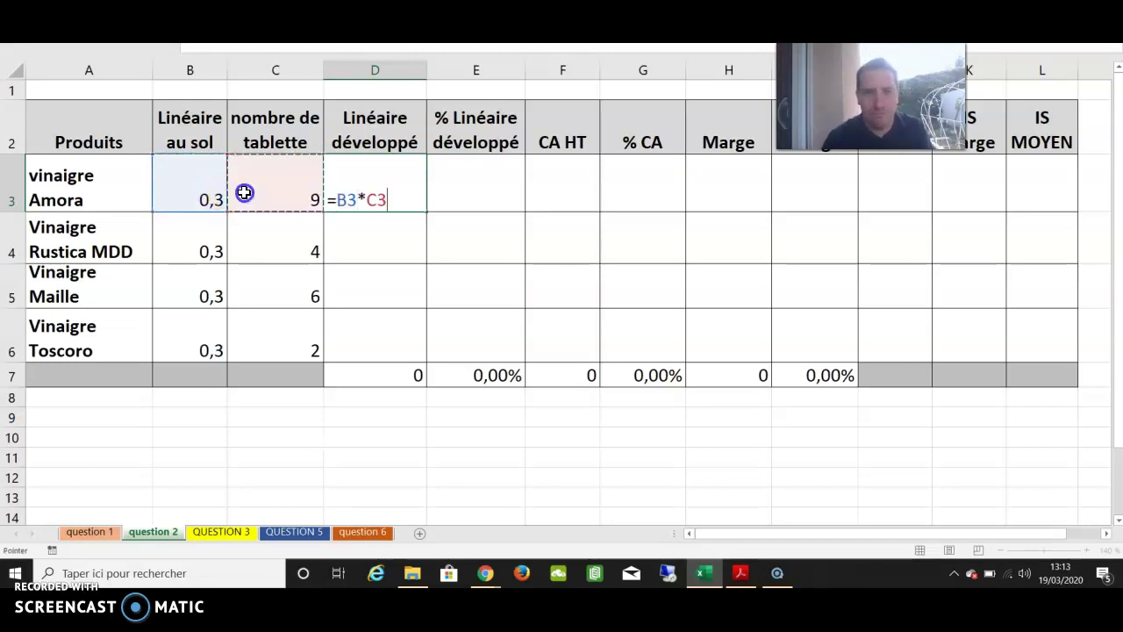
key("Return")
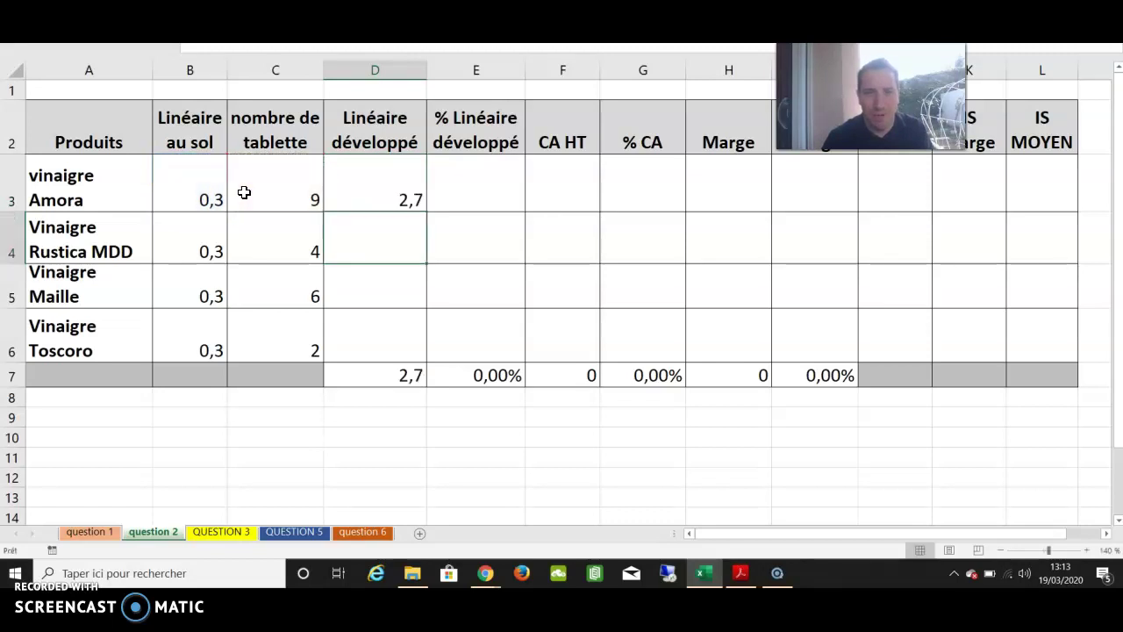
Step: Copy the Linéaire développé formula from D3 down to D6 for the other three vinegars
left_click(341, 193)
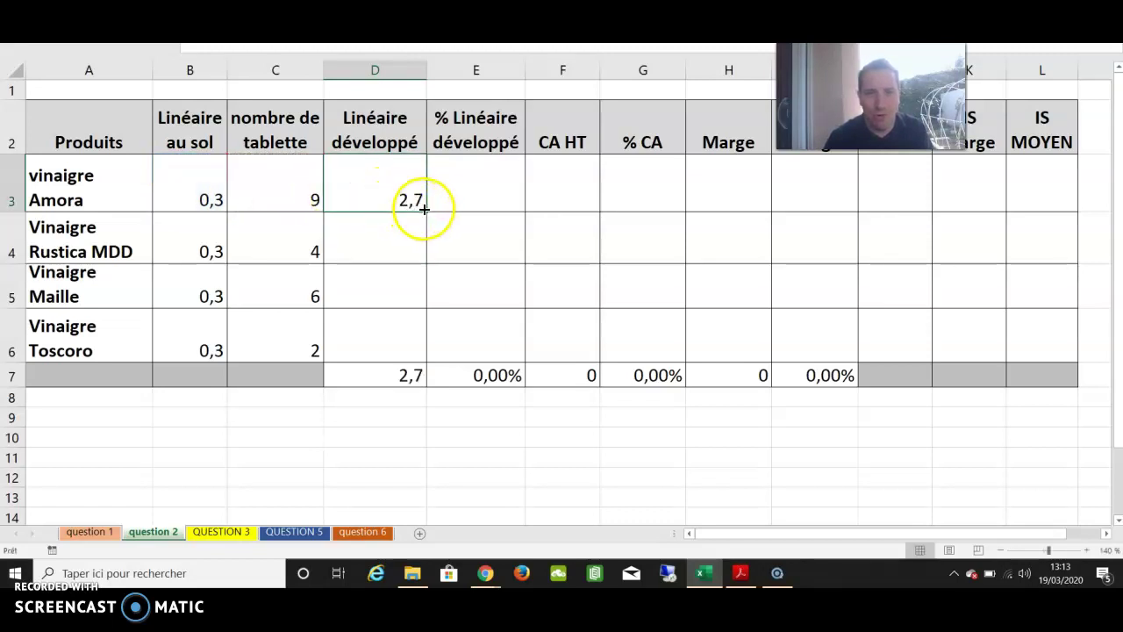
left_click_drag(425, 210, 428, 360)
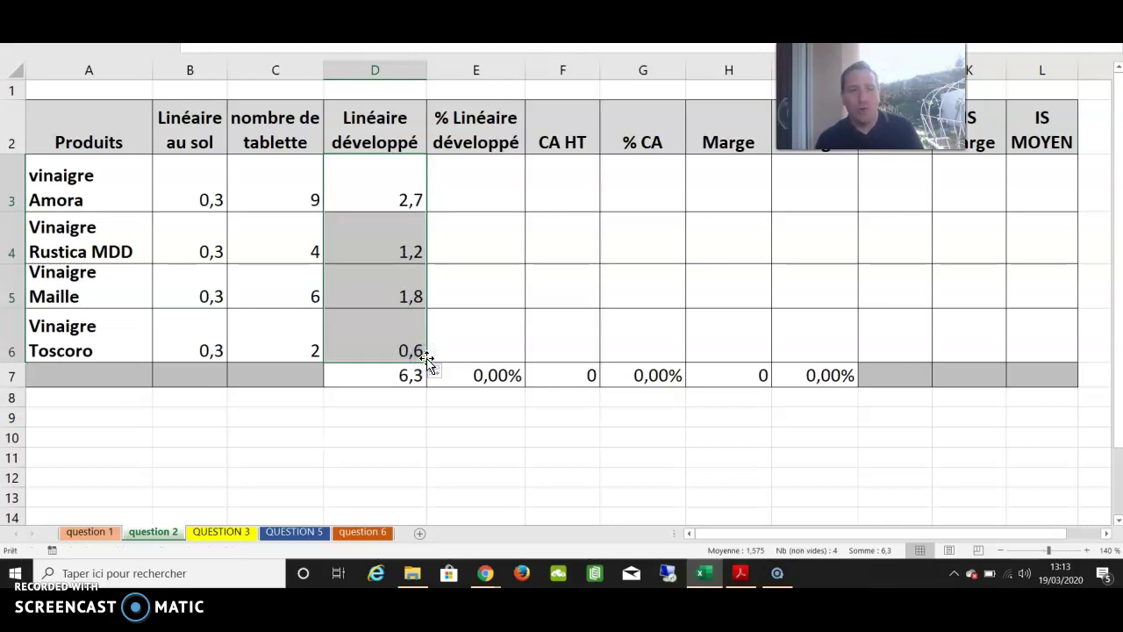
left_click(401, 374)
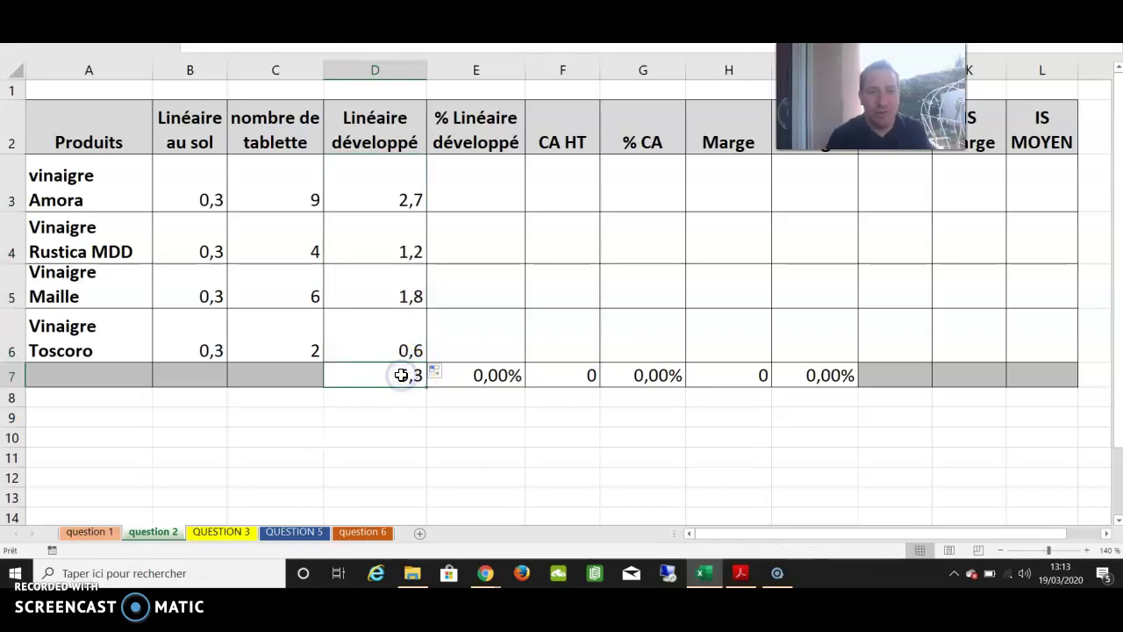
Step: Calculate the % Linéaire développé of vinaigre Amora in E3 with the formula =D3/D7
left_click(448, 210)
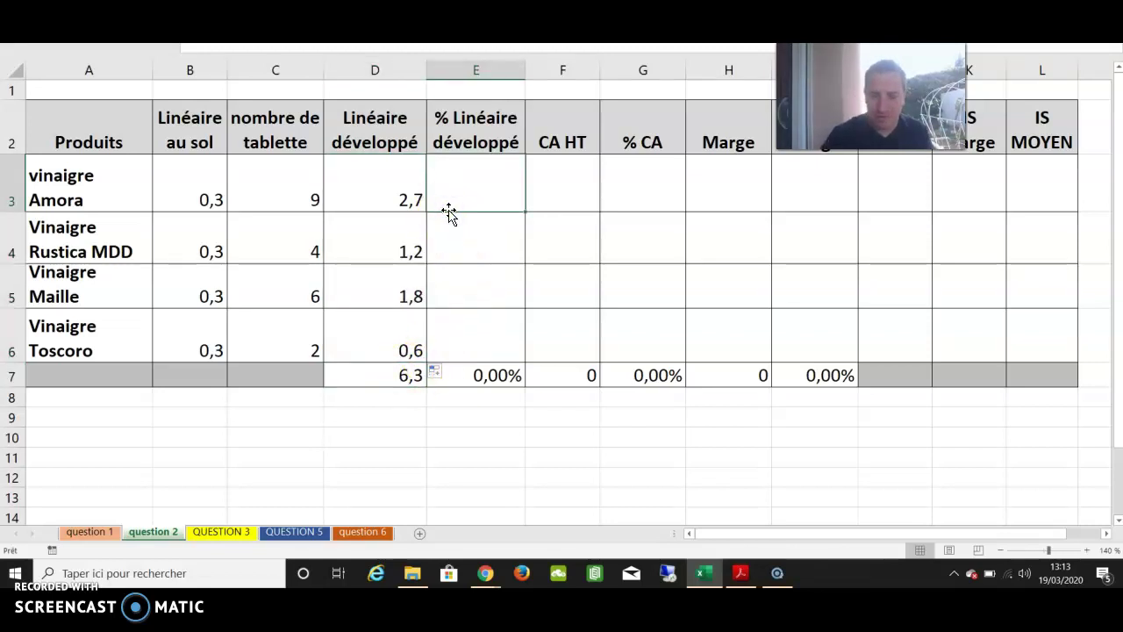
type("=")
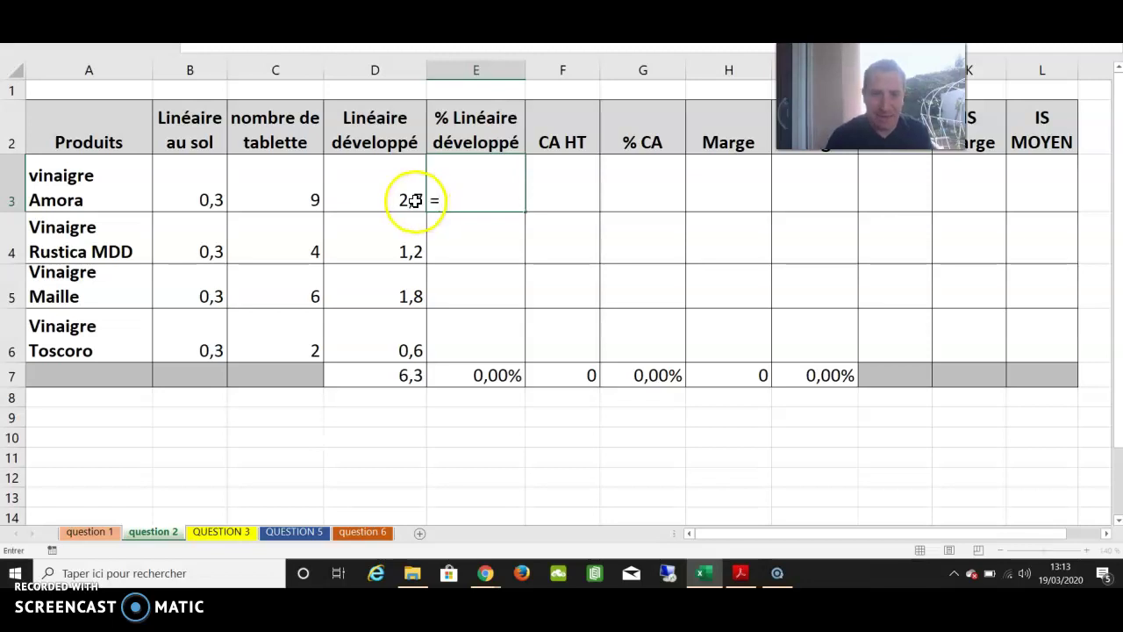
left_click(413, 200)
type("/")
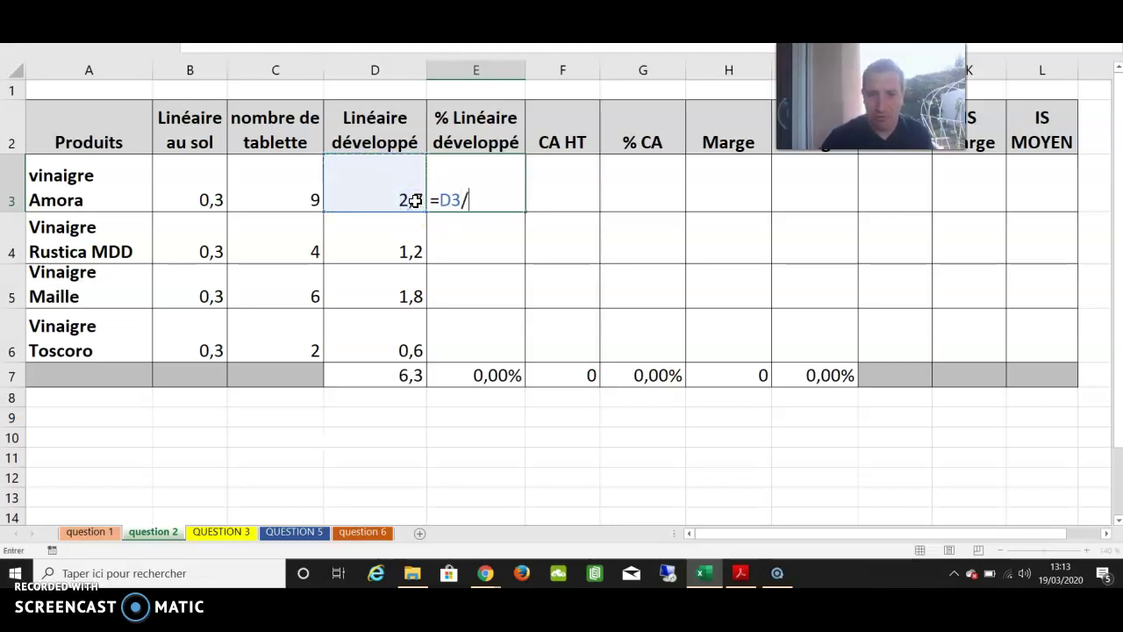
left_click(412, 375)
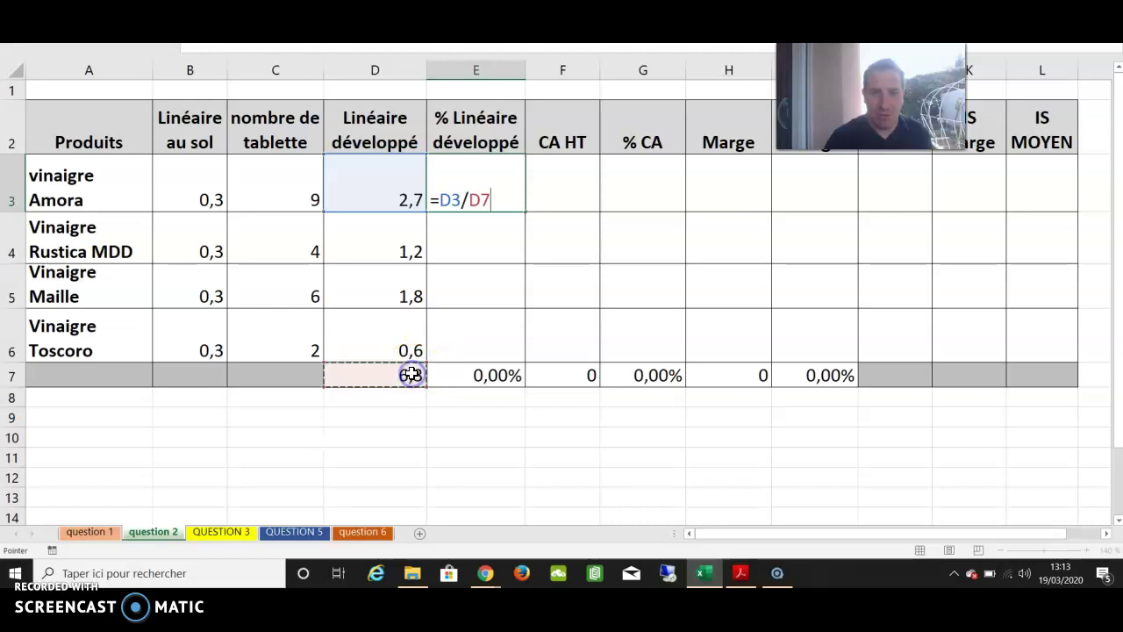
key("Return")
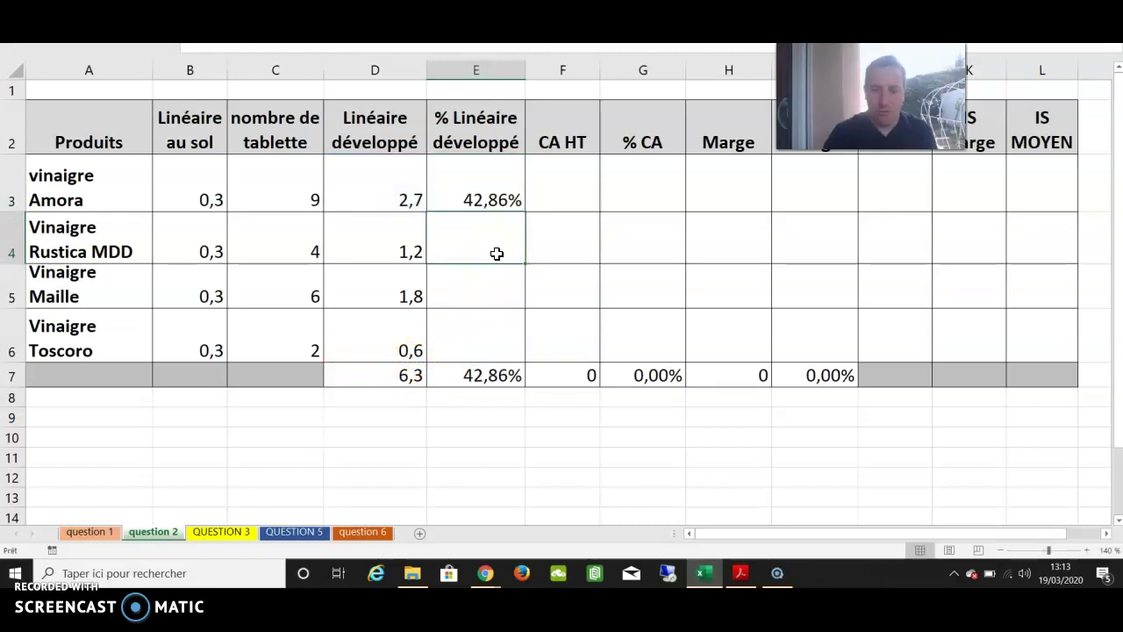
Step: Calculate the % Linéaire développé of Rustica MDD with =D4/D7 in E4 and of Maille with =D5/D7 in E5
type("=")
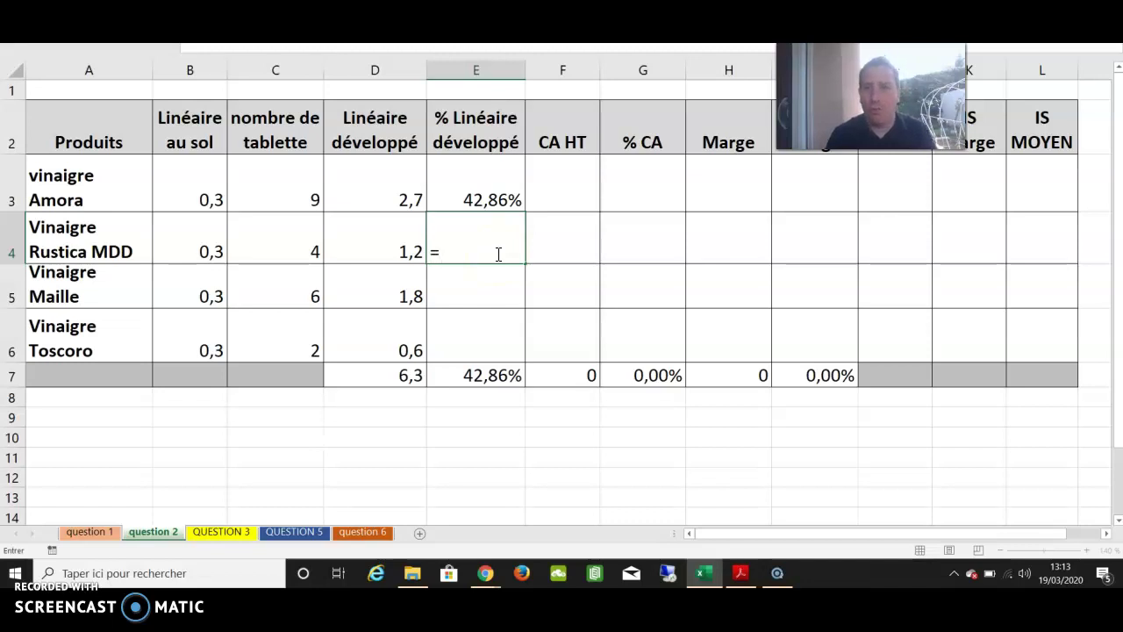
left_click(383, 241)
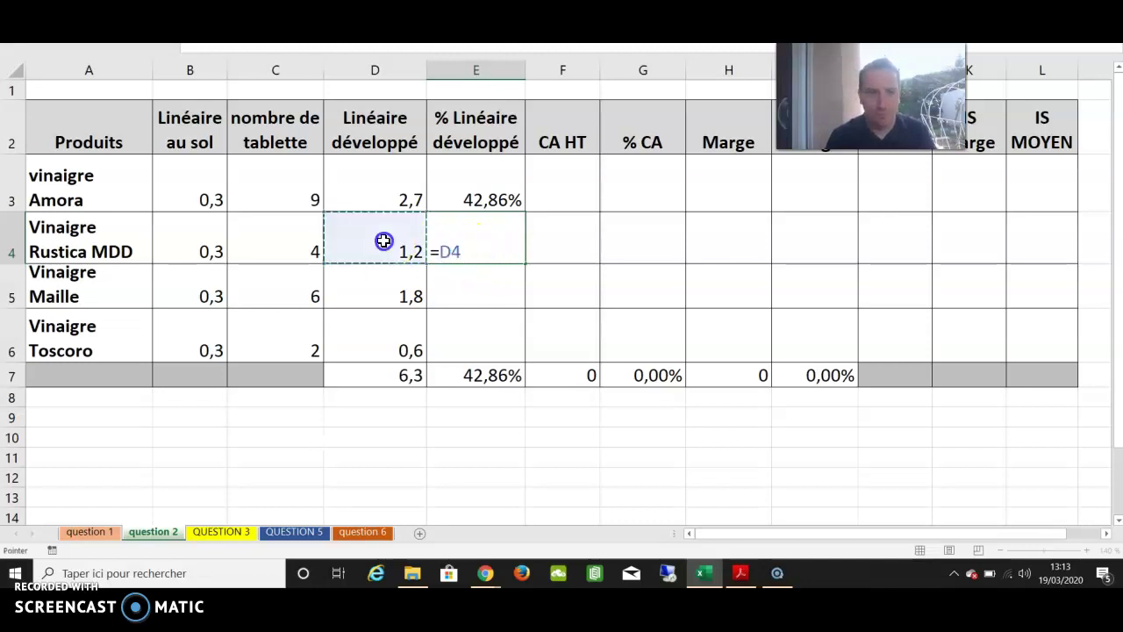
left_click(399, 375)
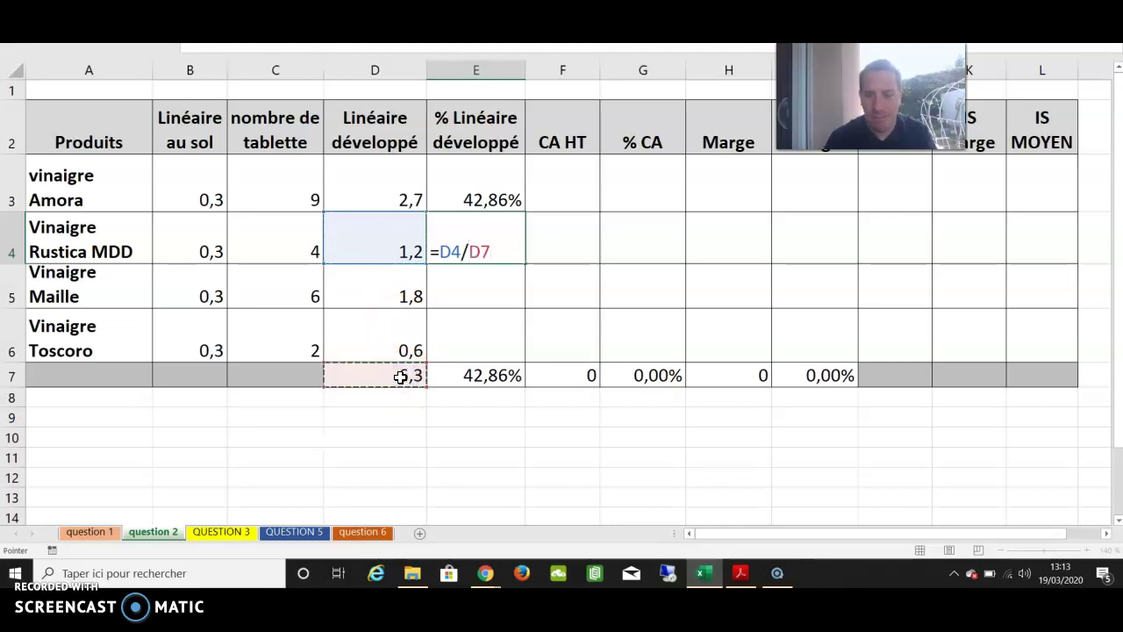
key("Return")
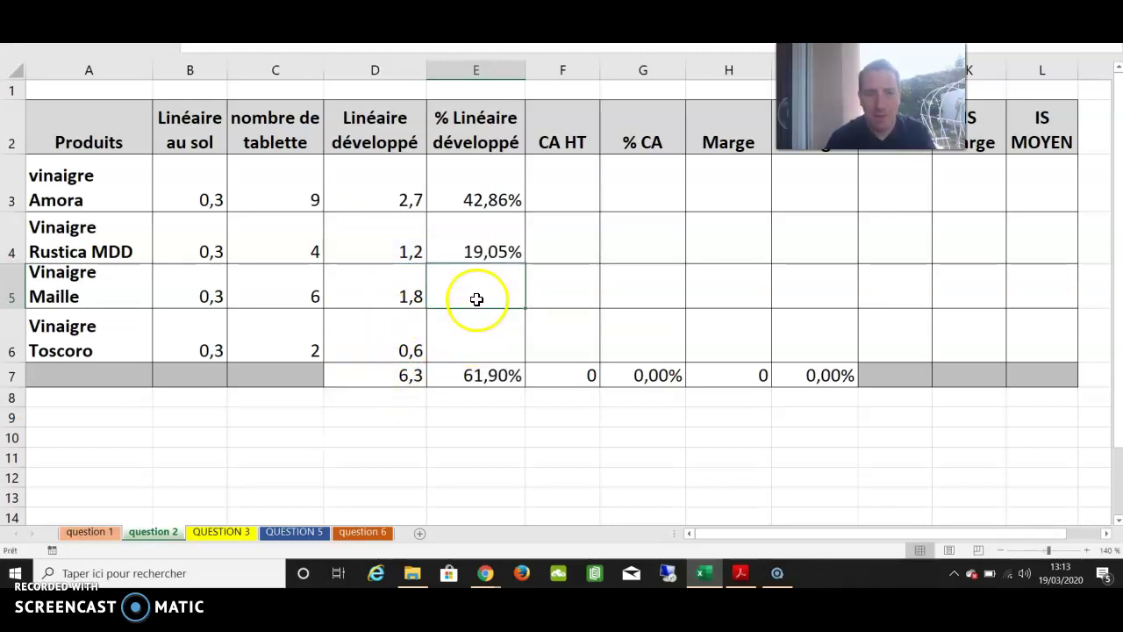
type("=")
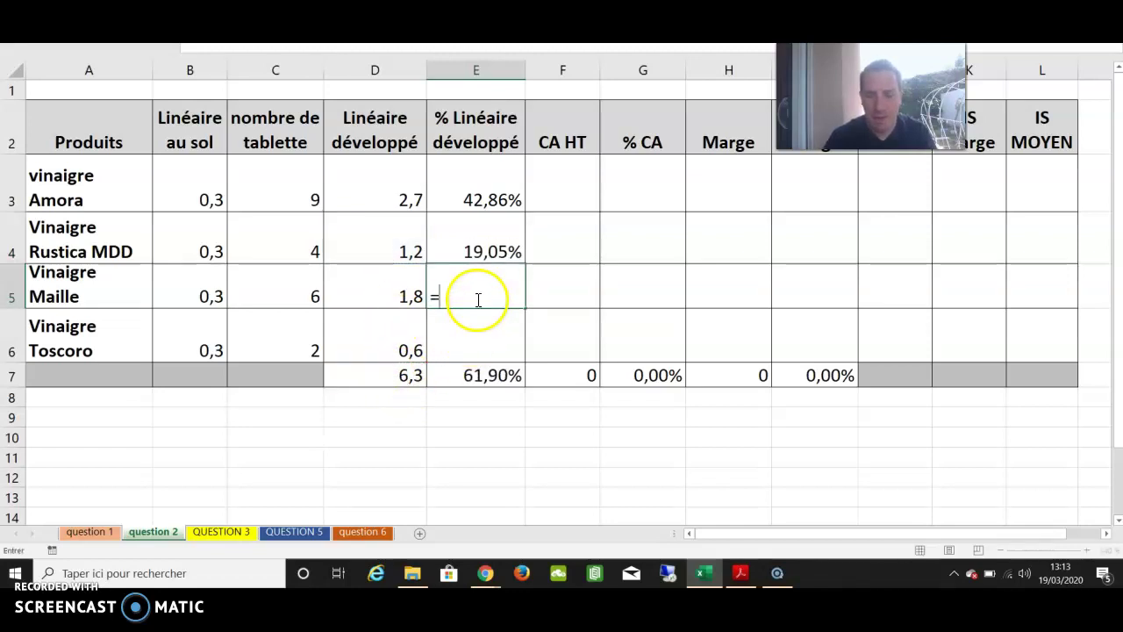
left_click(408, 289)
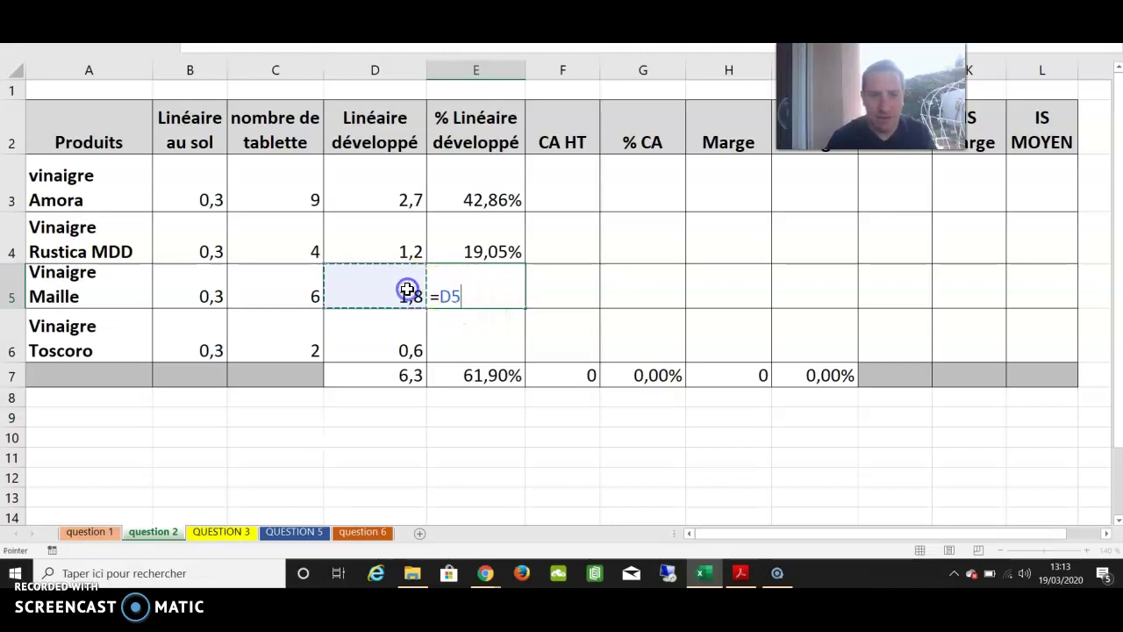
left_click(416, 372)
key("Return")
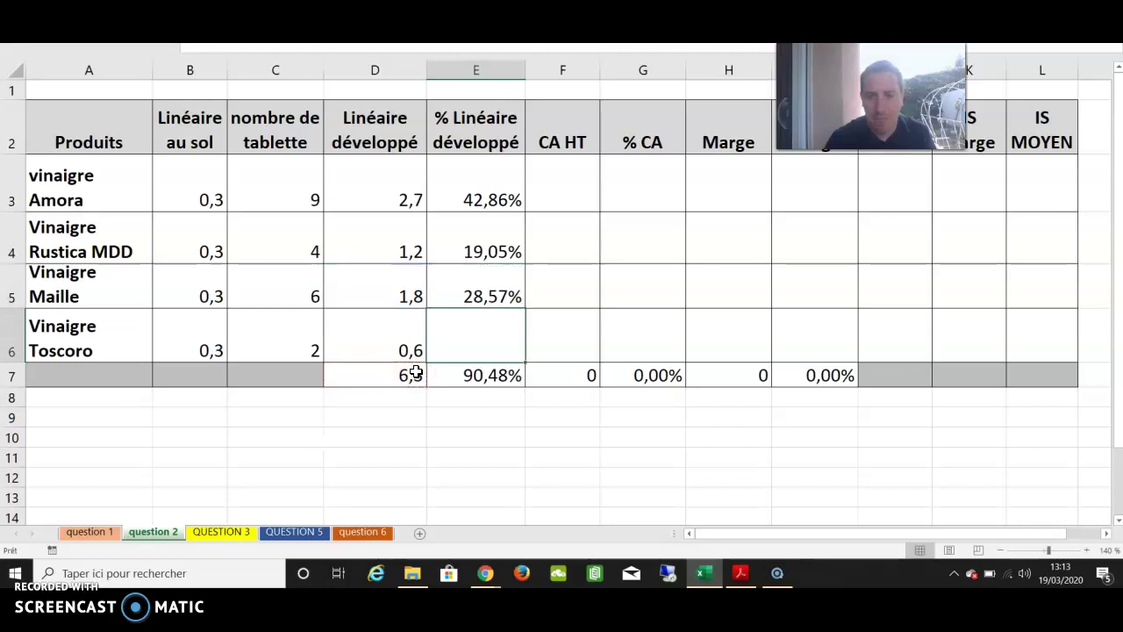
Step: Calculate the % Linéaire développé of Vinaigre Toscoro in E6 with the formula =D6/D7
type("=")
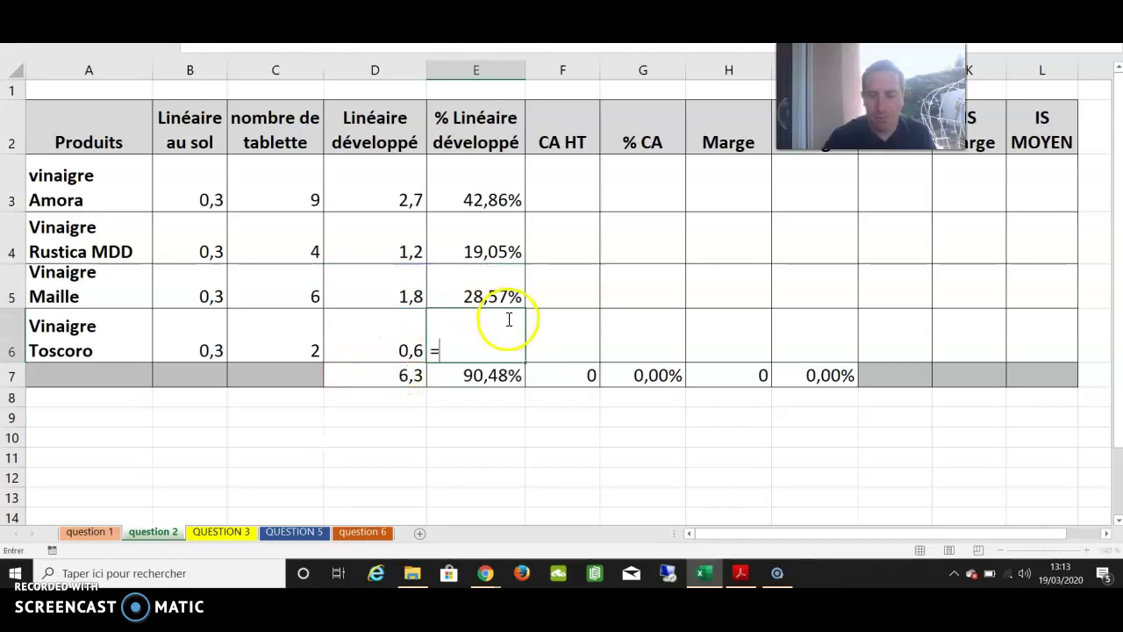
left_click(402, 332)
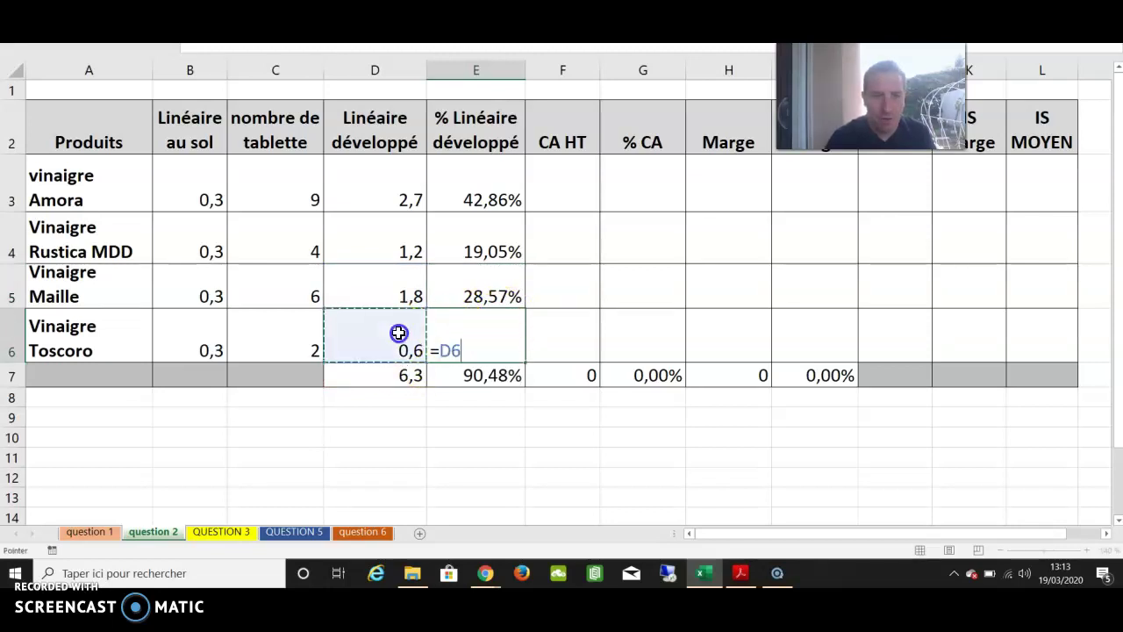
type("/")
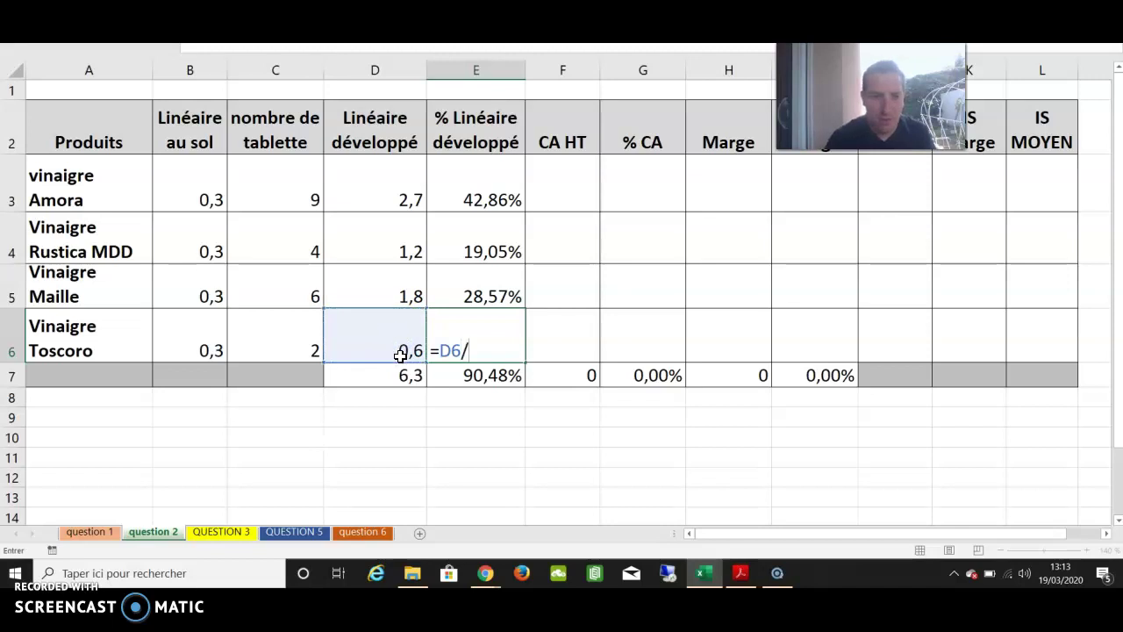
left_click(403, 374)
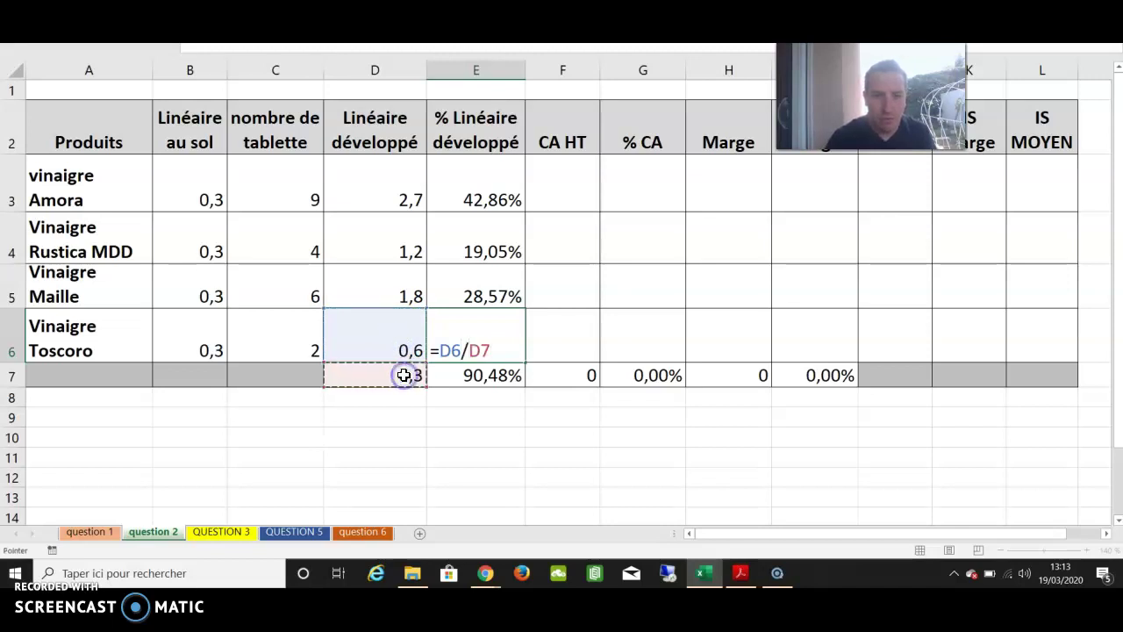
key("Return")
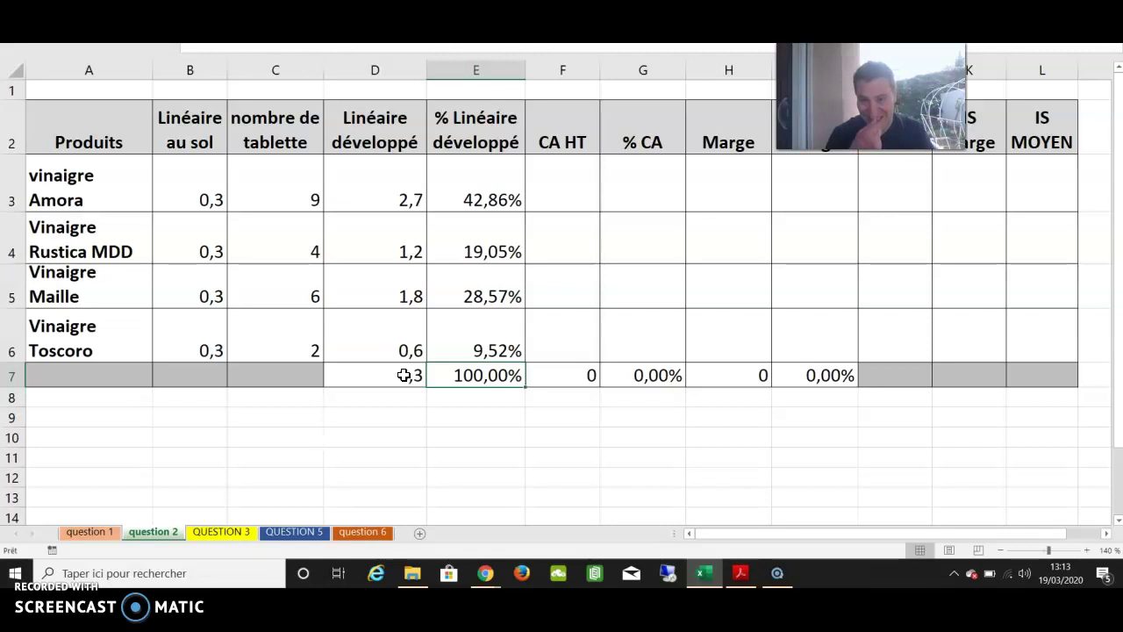
Step: Check the CA HT figures in the PDF's Document 3 table and enter 25000 for vinaigre Amora in F3 of the Excel sheet
left_click(545, 201)
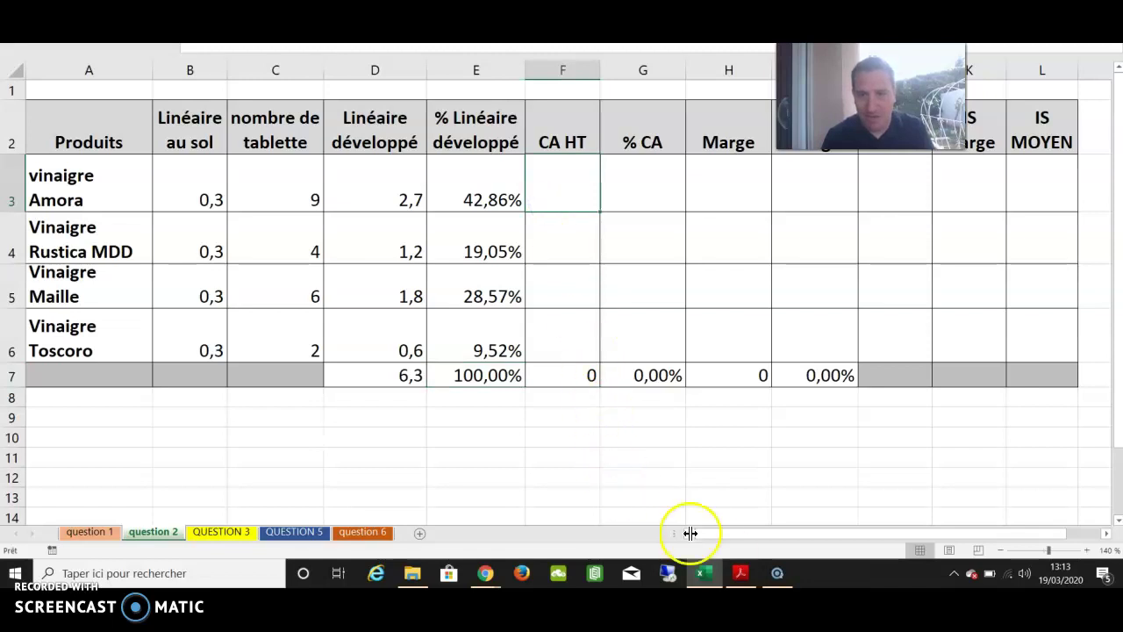
mouse_move(733, 581)
left_click(741, 551)
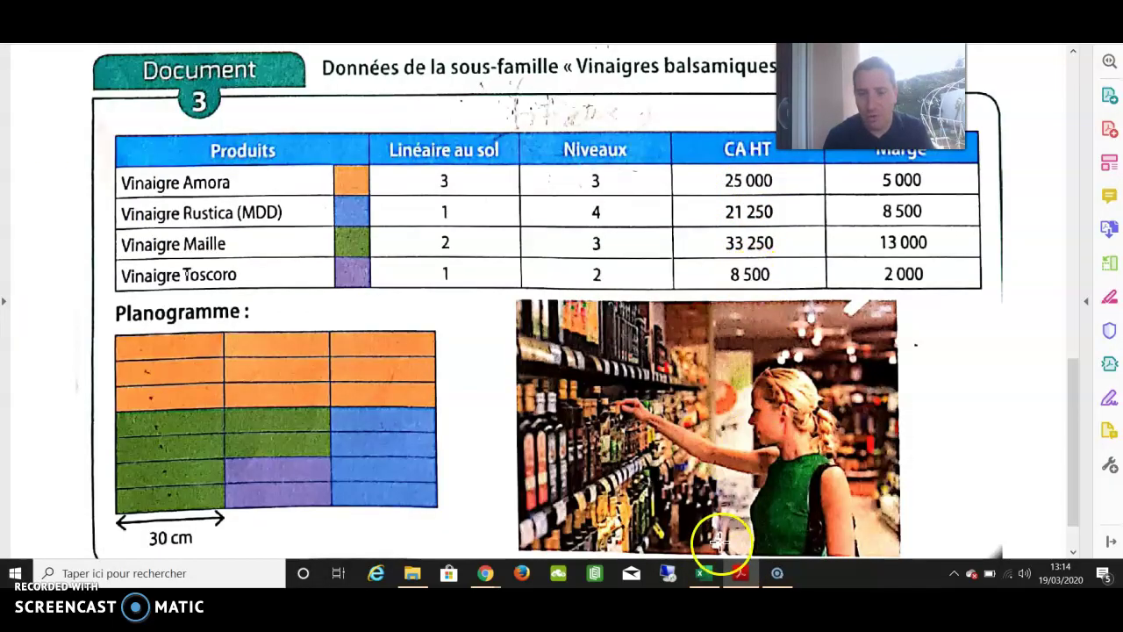
mouse_move(706, 572)
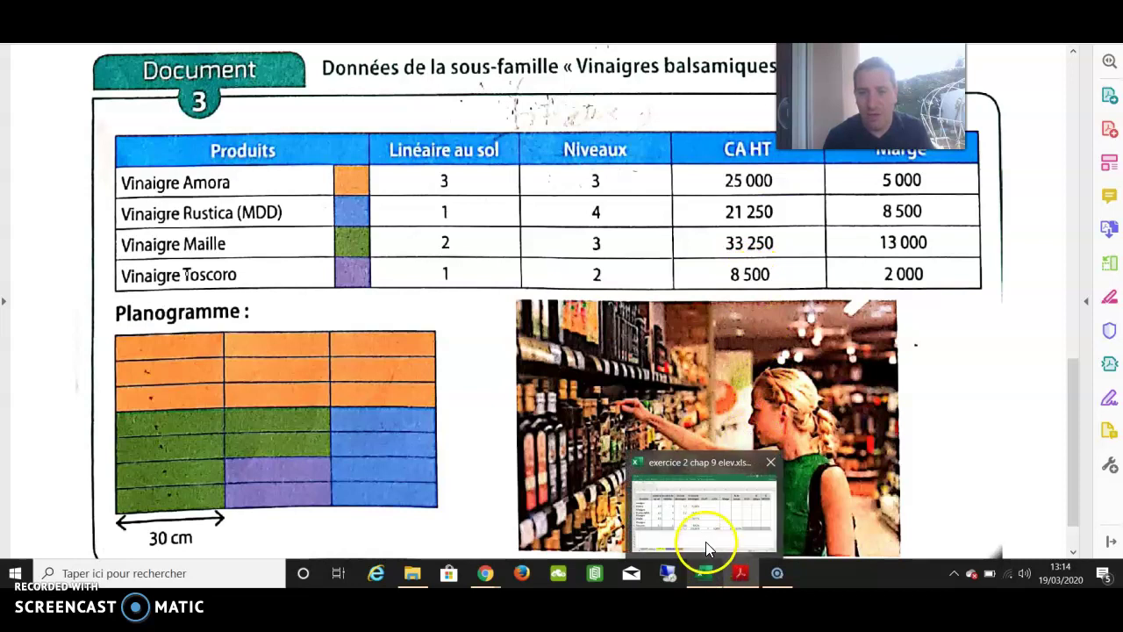
left_click(705, 540)
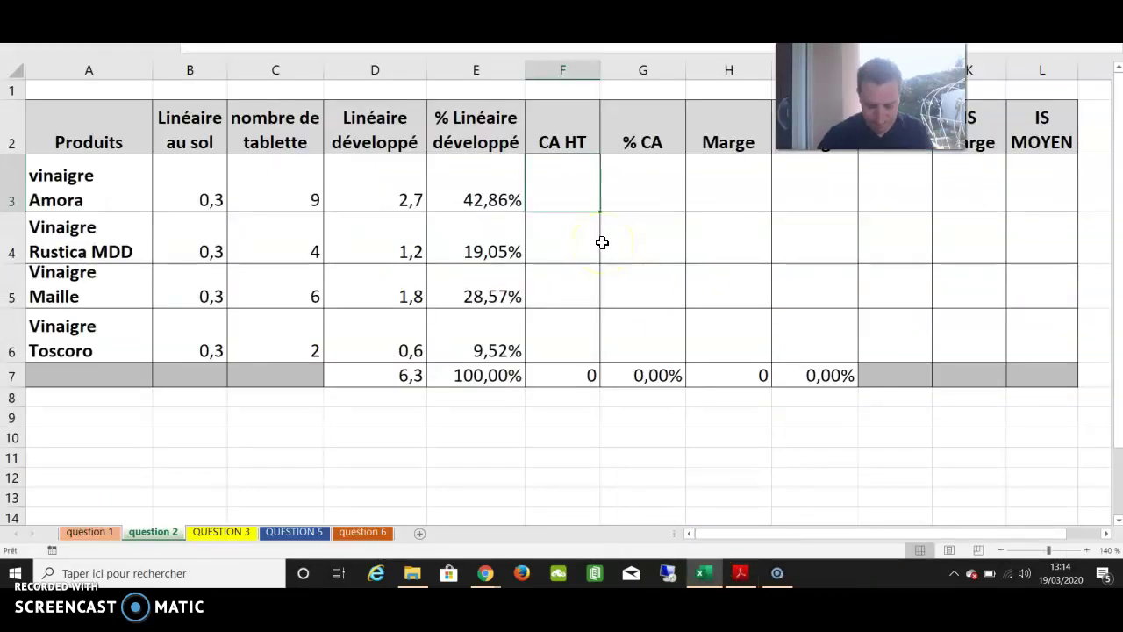
type("25000")
key("Return")
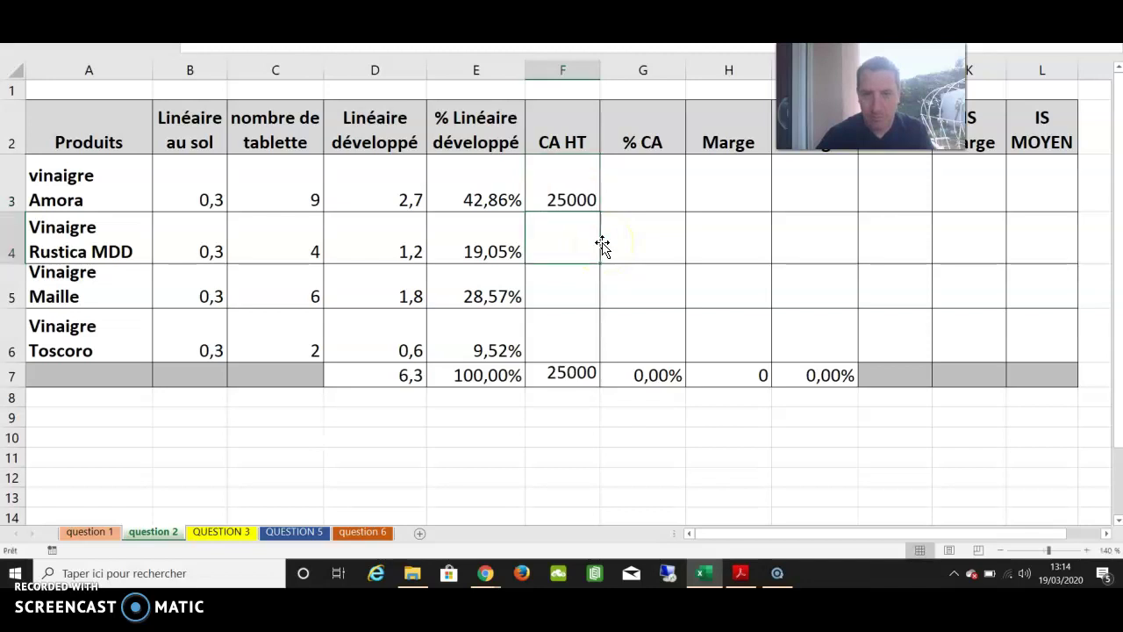
Step: Enter the CA HT of 21250 for Rustica MDD in F4 and 33250 for Maille in F5
type("21250")
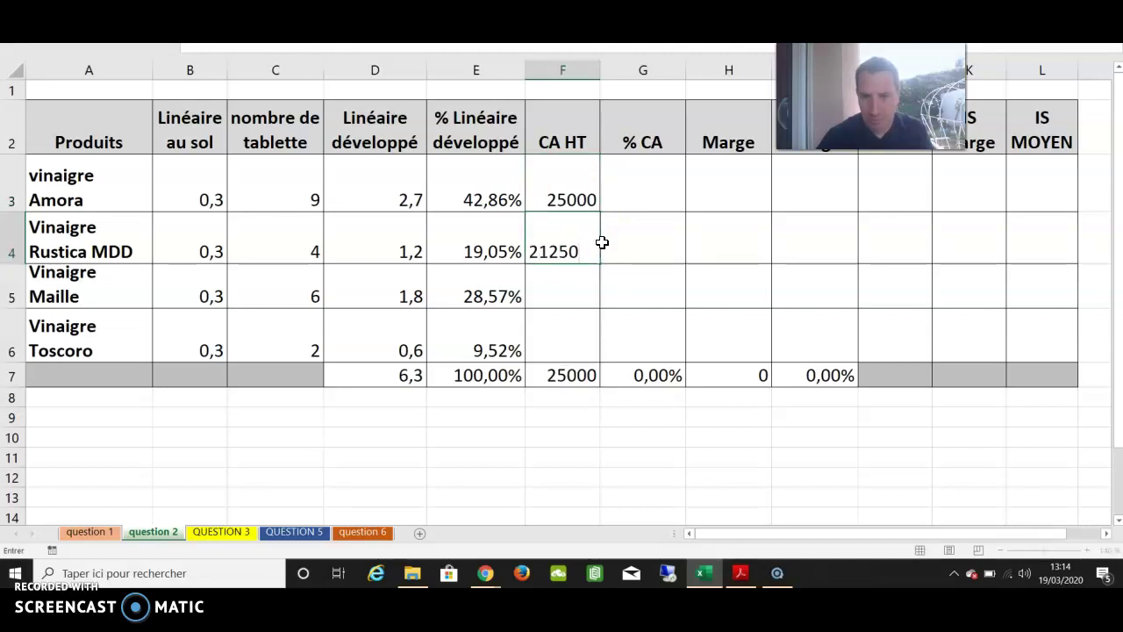
key("Return")
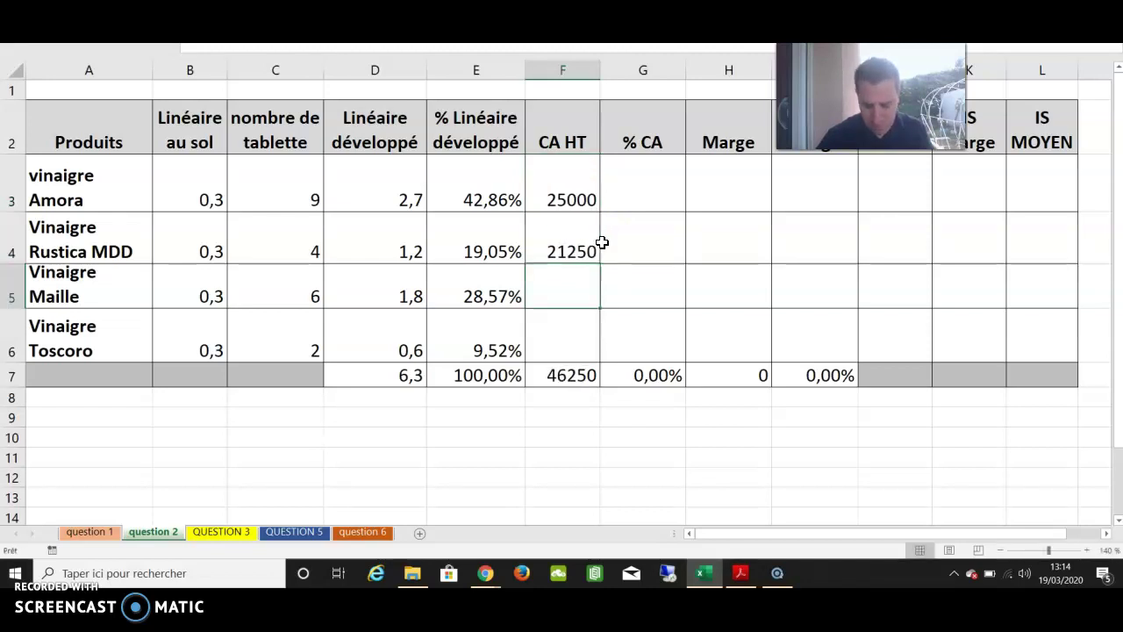
type("33250")
key("Return")
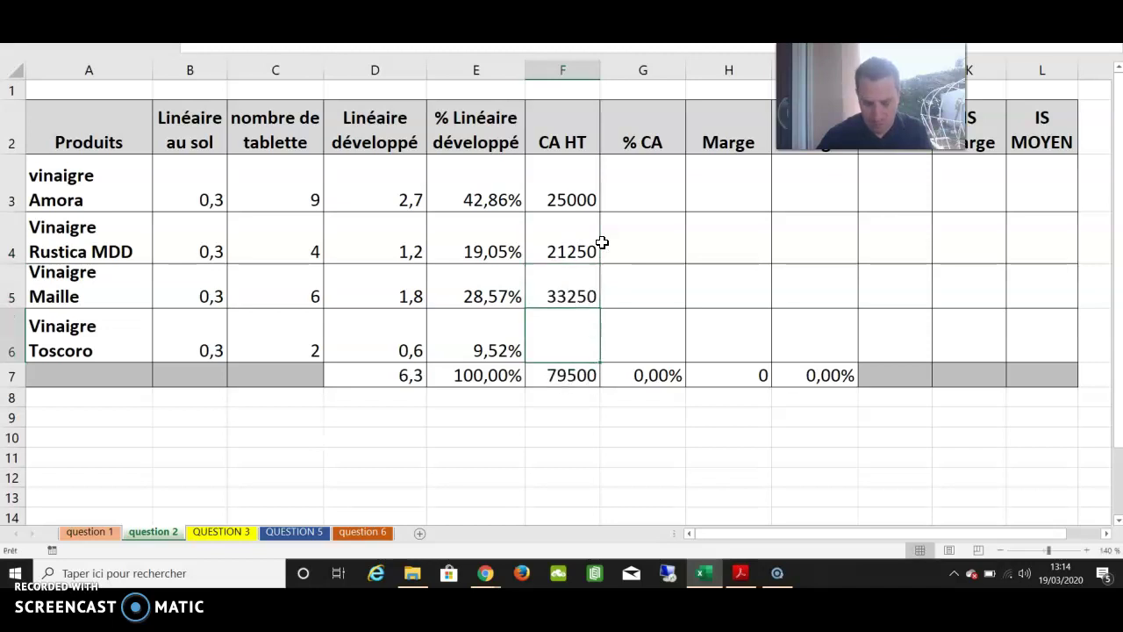
type("850")
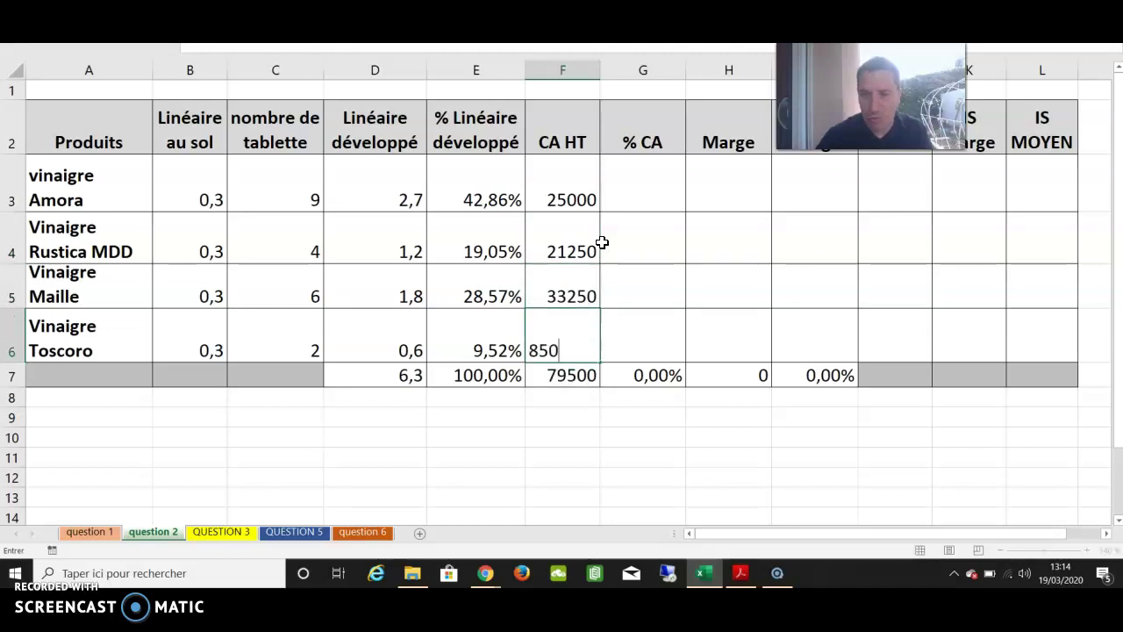
type("00")
key("Return")
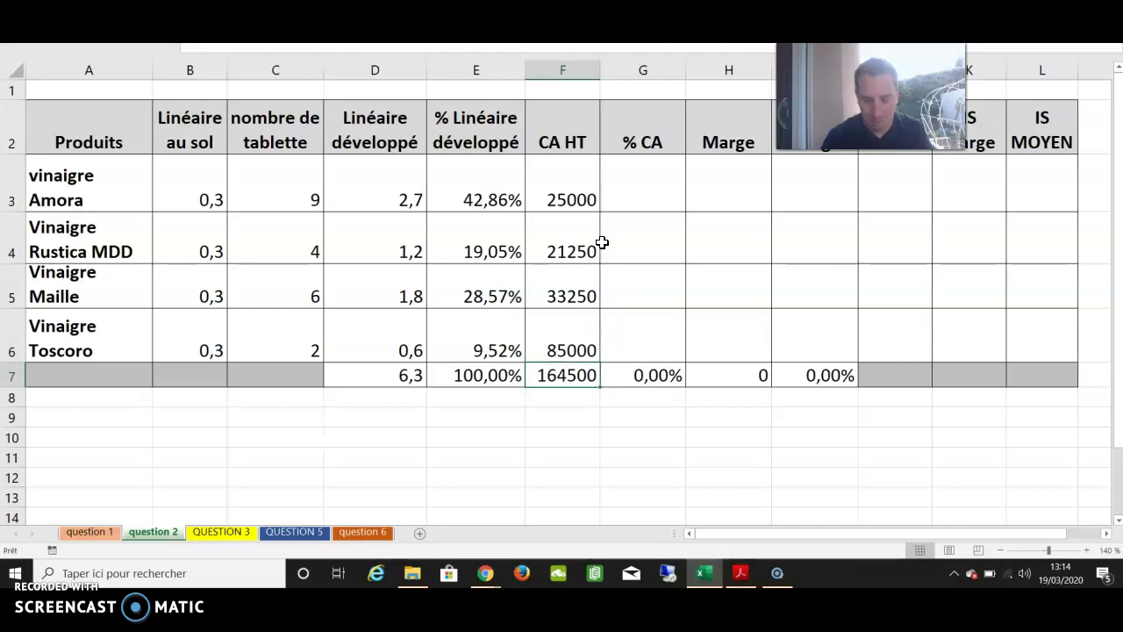
Step: Set the CA HT of Vinaigre Toscoro in F6 to 8500
left_click(577, 321)
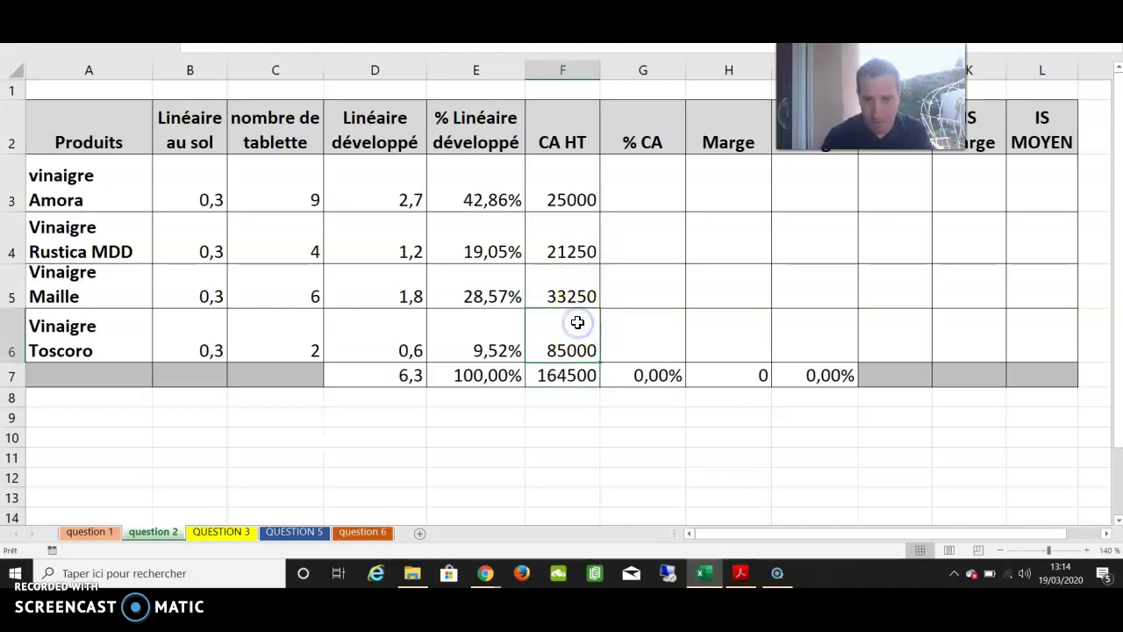
type("8500")
key("Return")
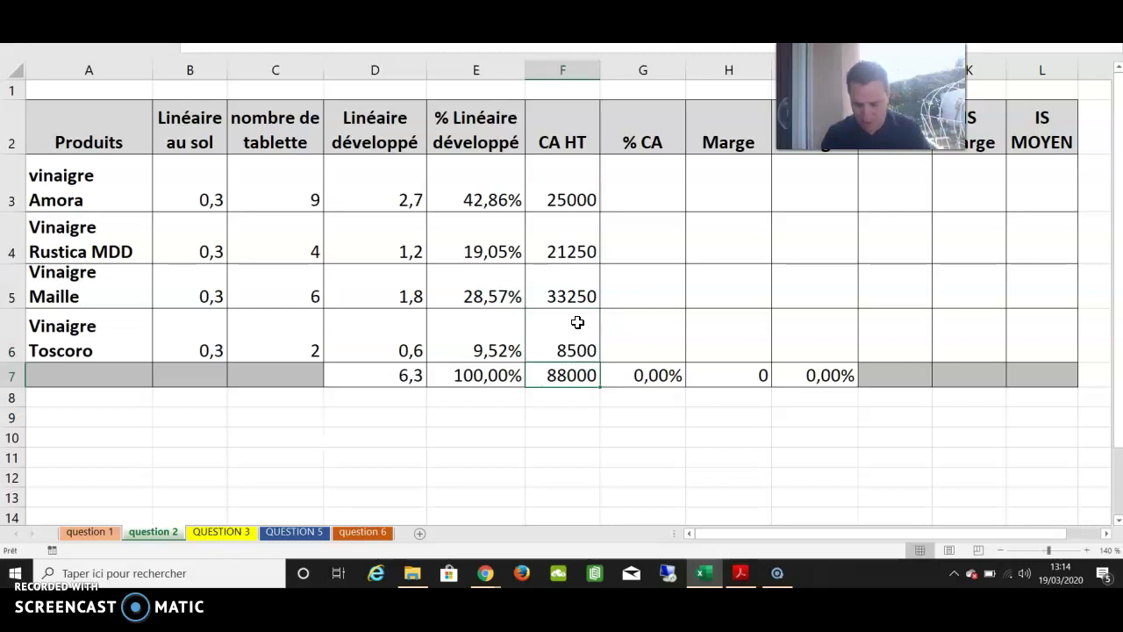
Step: Calculate the % CA of vinaigre Amora in G3 with the formula =F3/F7
left_click(641, 204)
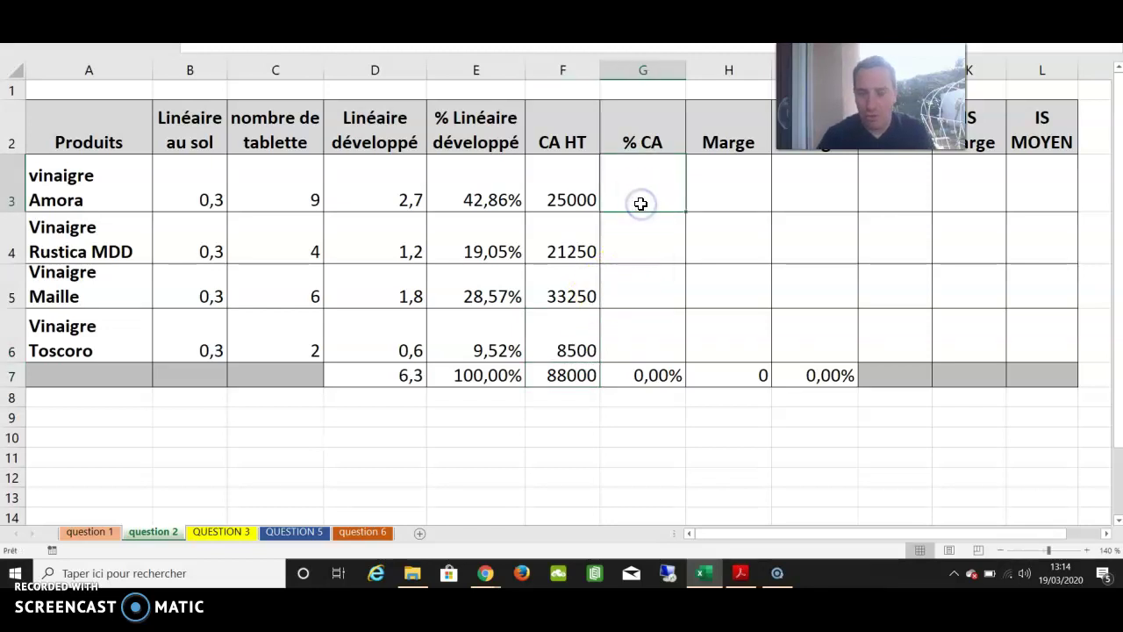
type("=")
left_click(570, 195)
type("/")
left_click(572, 374)
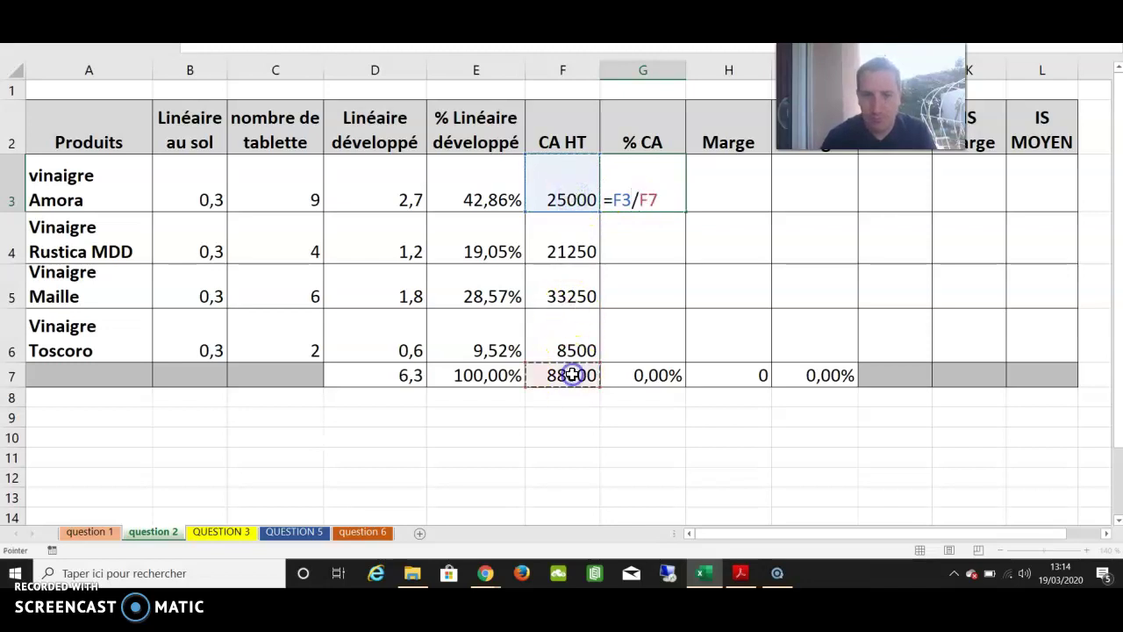
key("Return")
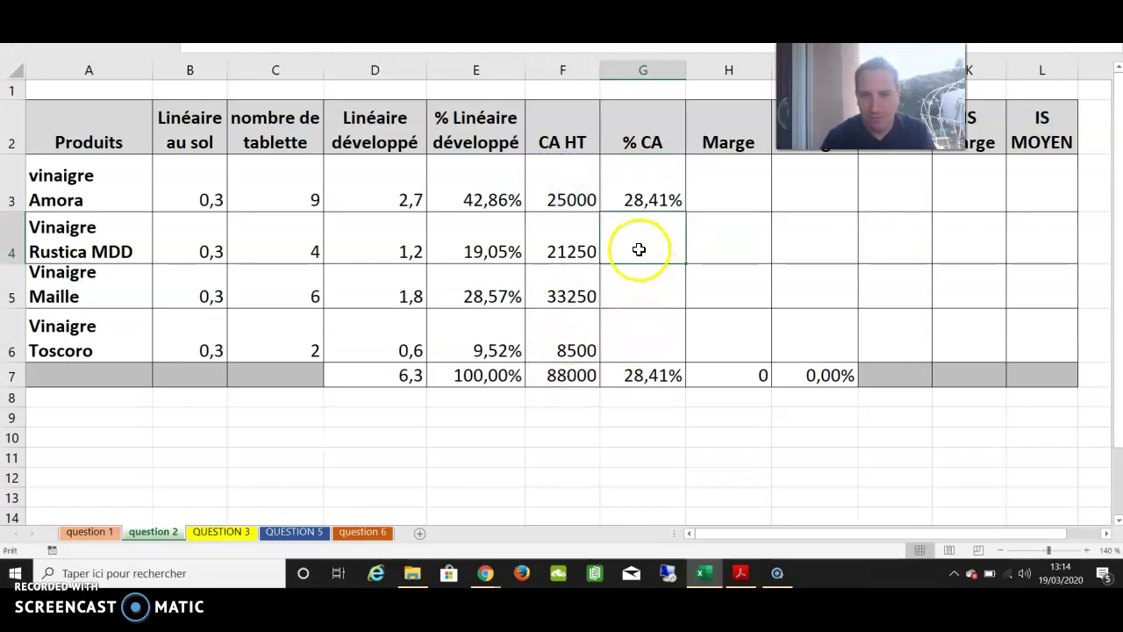
Step: Make the total reference absolute in G3 with =F3/$F$7 and fill the % CA formula down to G6
left_click(636, 210)
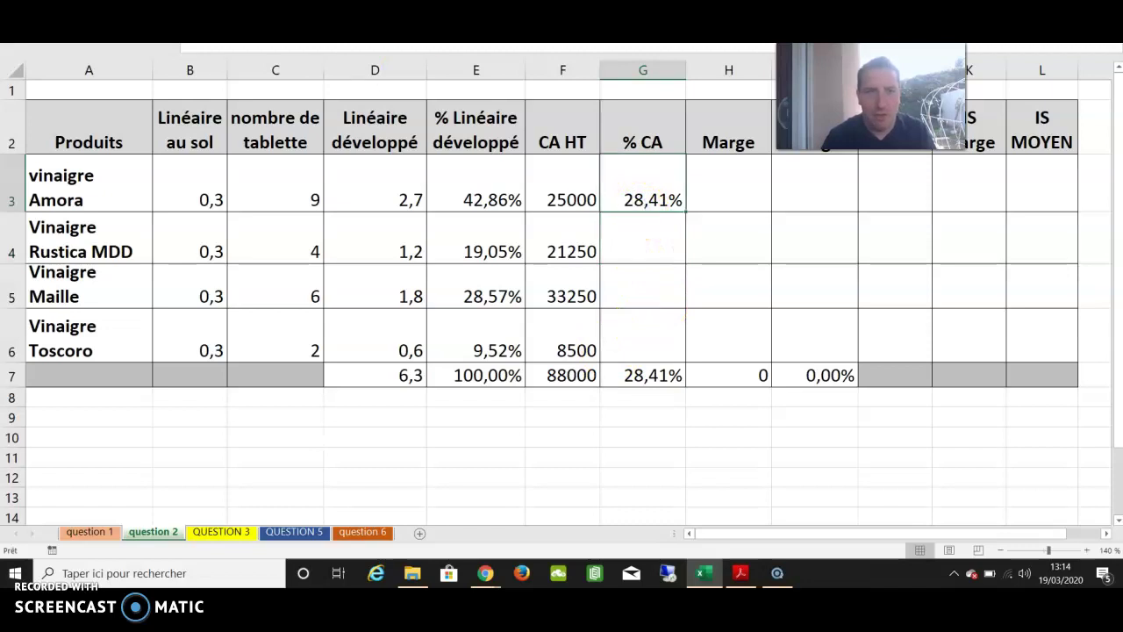
key("F2")
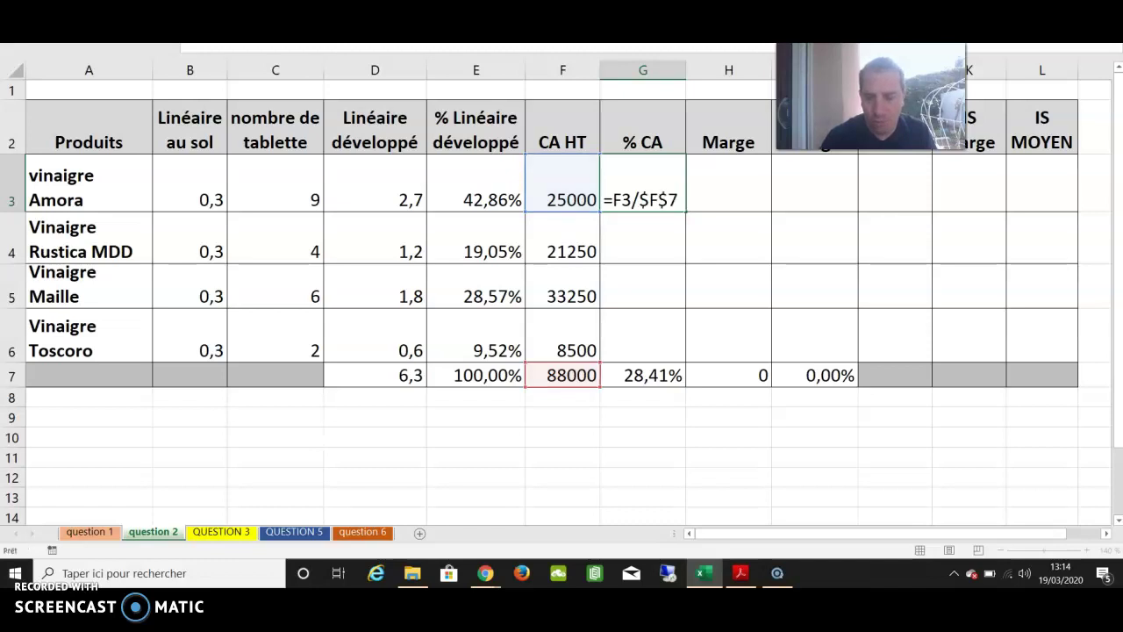
key("ctrl+Return")
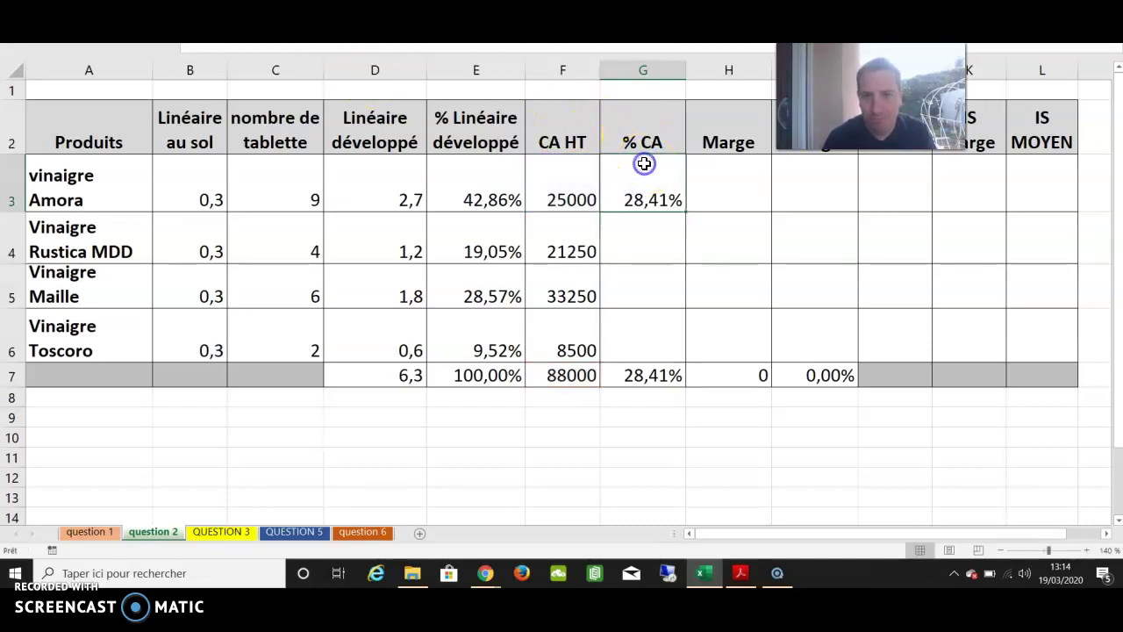
left_click_drag(685, 213, 682, 343)
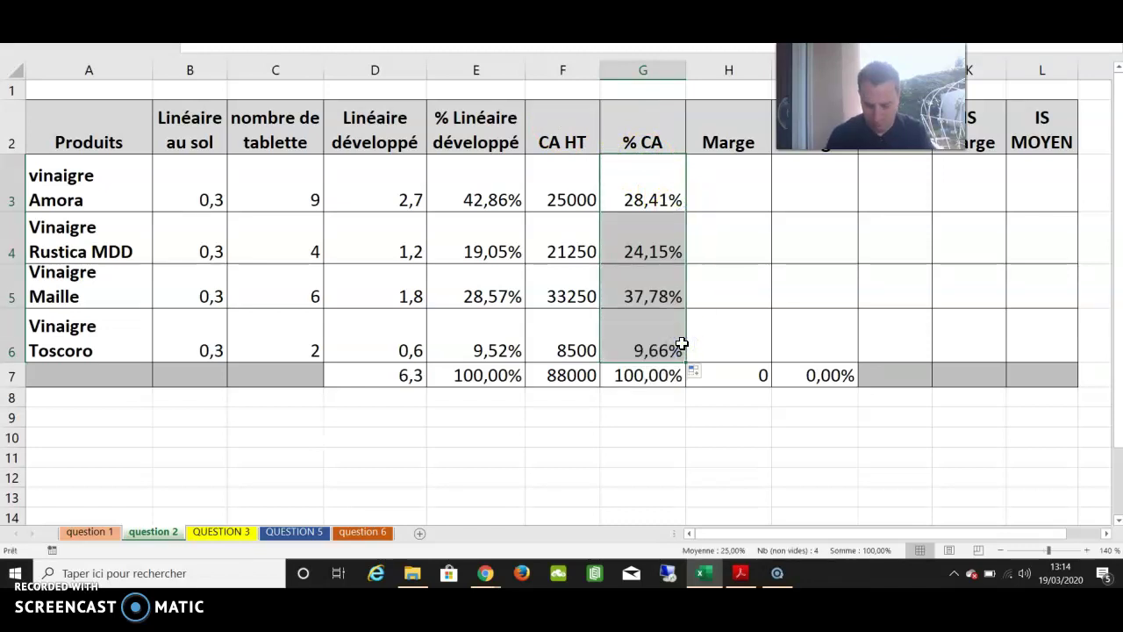
Step: Check the Marge figures in the PDF's Document 3 table and enter 5000 for vinaigre Amora in H3 of the Excel sheet
left_click(732, 210)
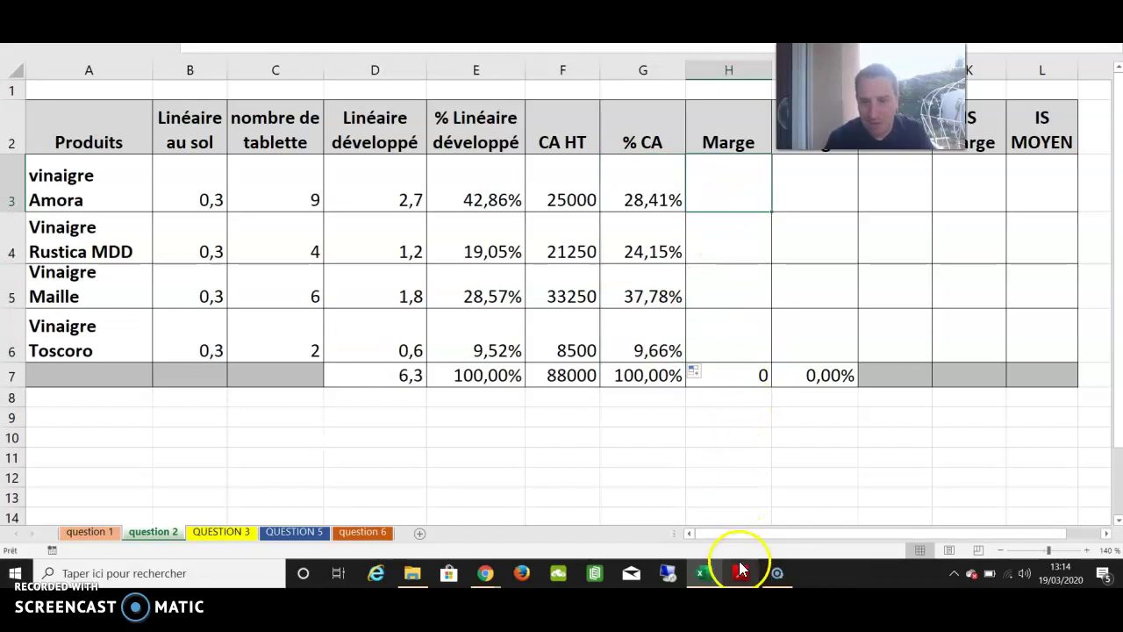
mouse_move(741, 570)
left_click(758, 542)
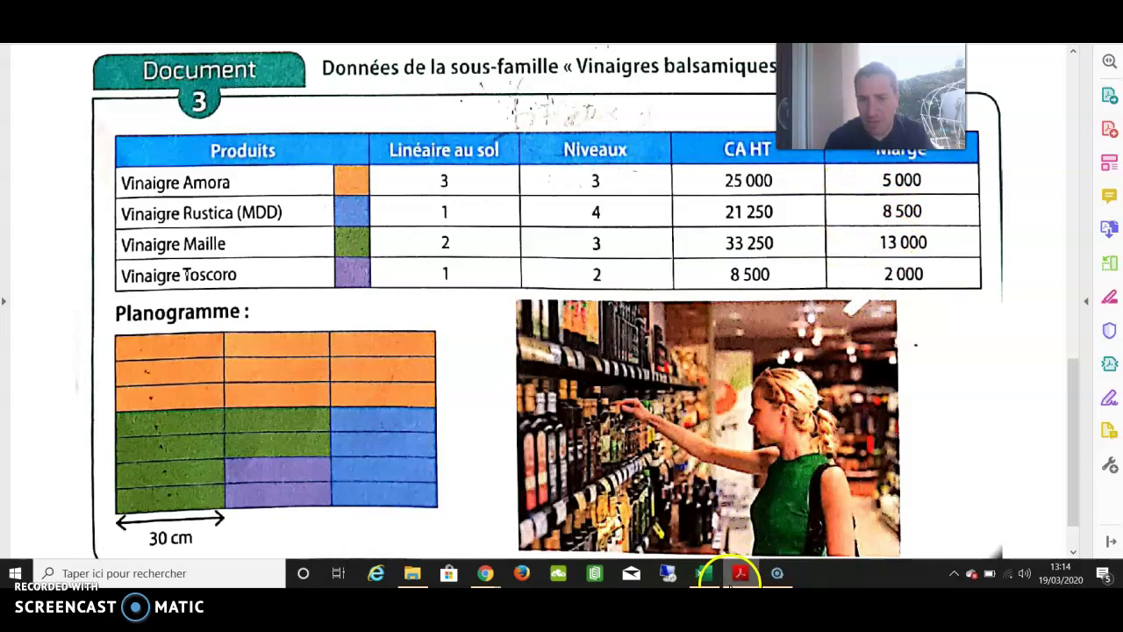
mouse_move(702, 569)
left_click(701, 542)
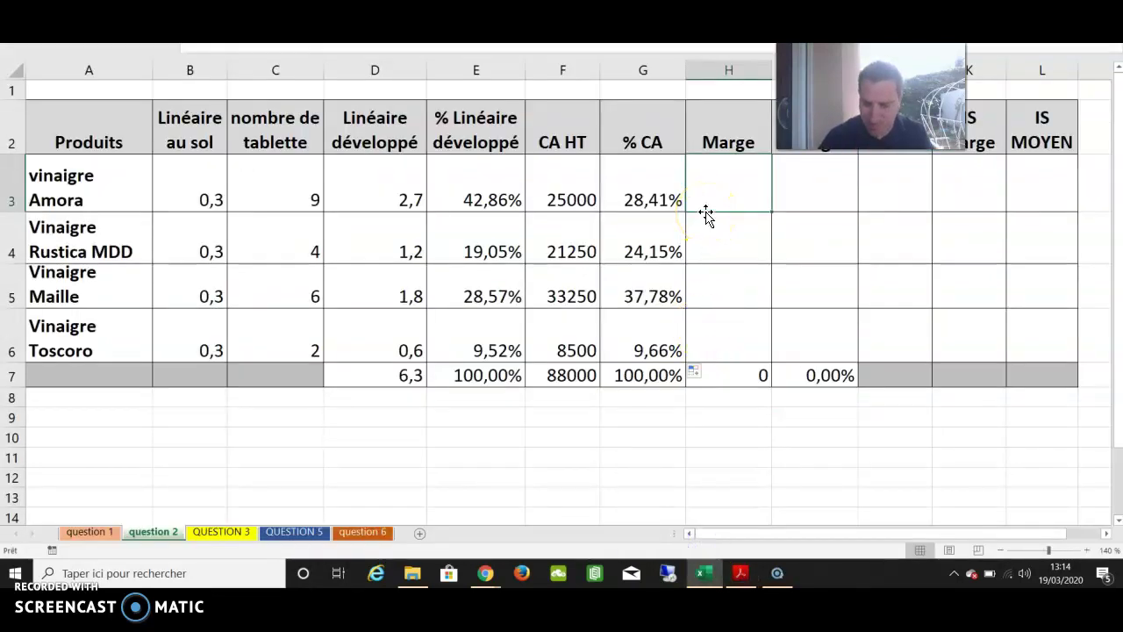
type("5000")
key("Return")
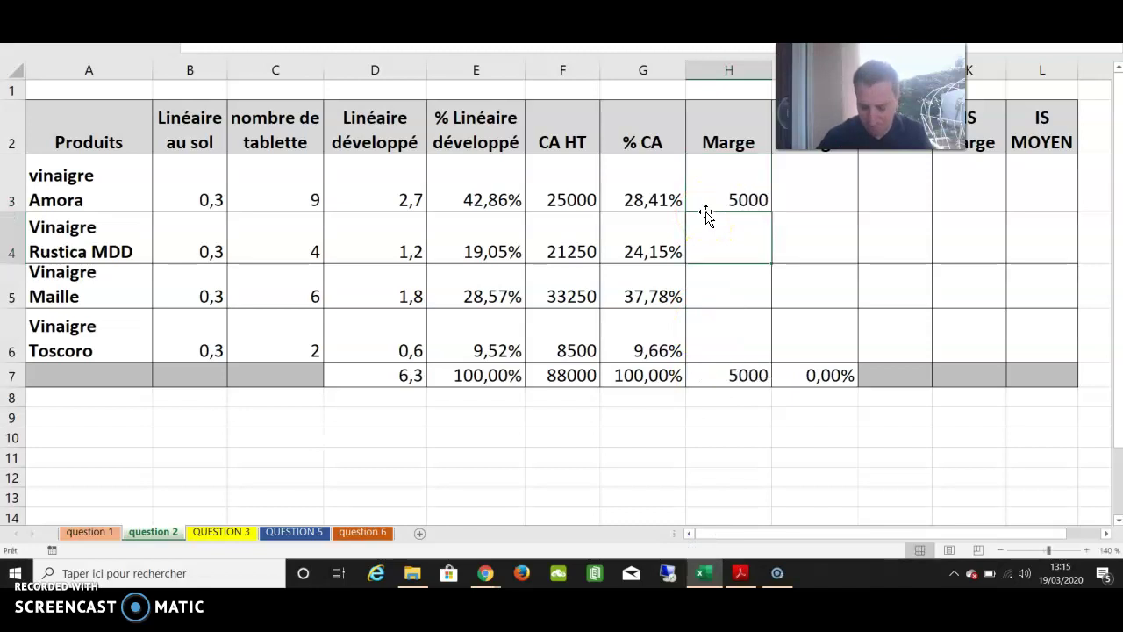
Step: Enter the Marge values 8500 for Rustica MDD in H4, 13000 for Maille in H5 and 2000 for Toscoro in H6
type("8500")
key("Return")
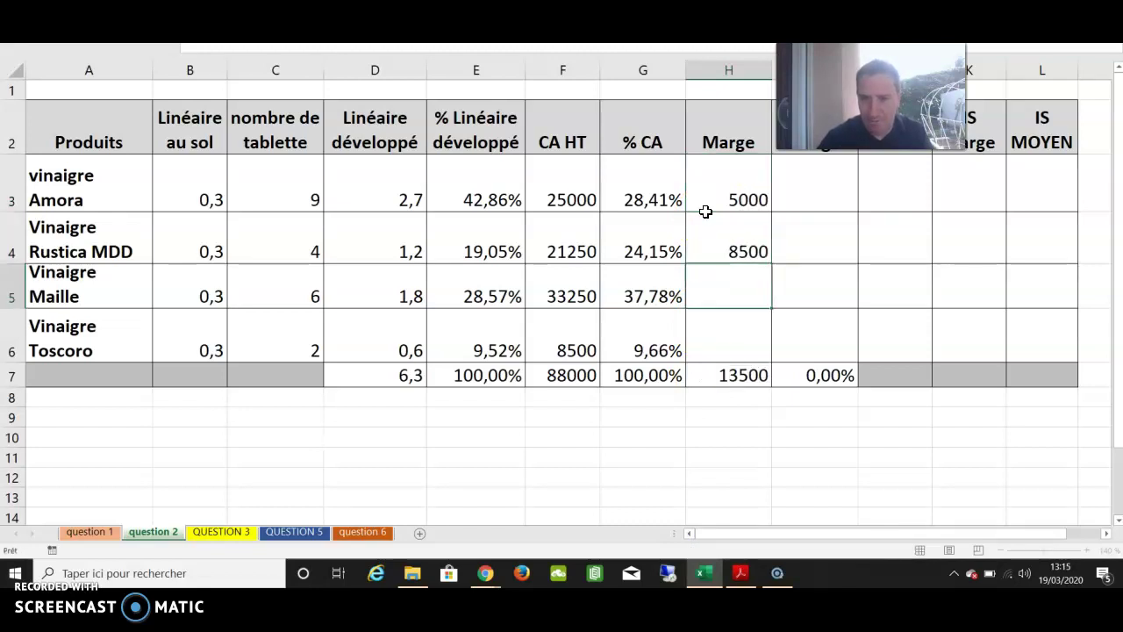
type("13000")
key("Return")
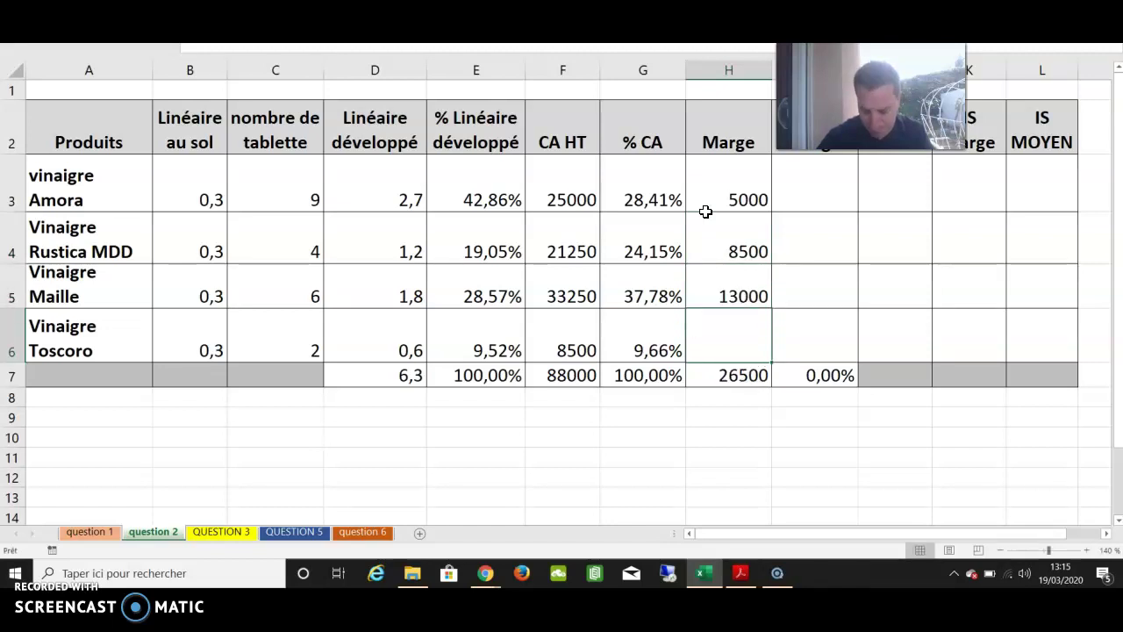
type("2000")
key("Return")
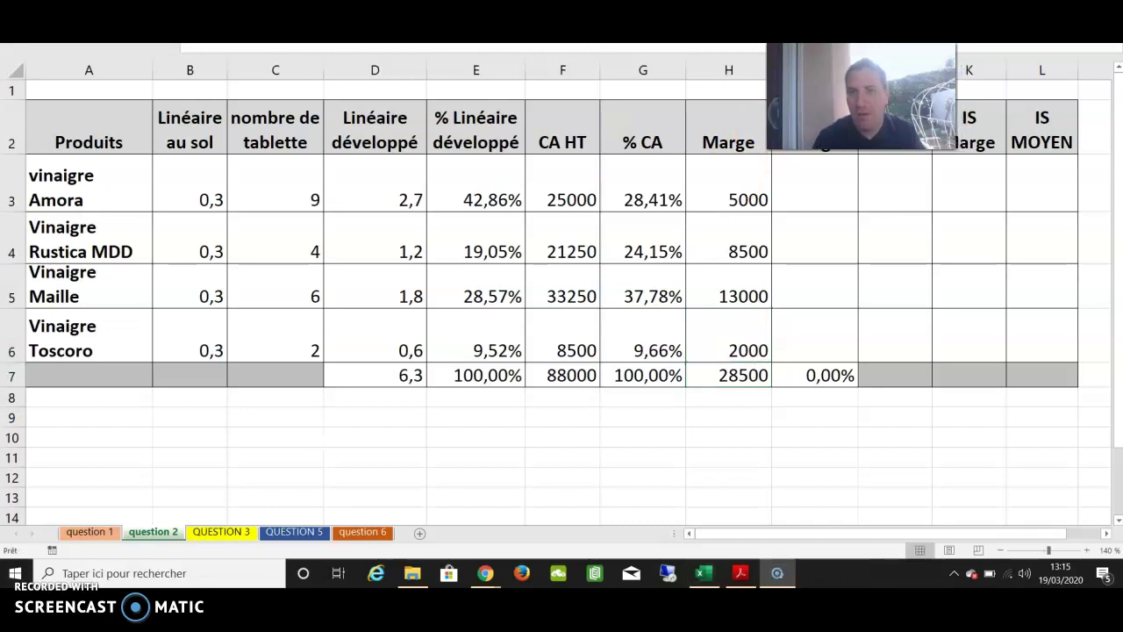
Step: Calculate the % de marge of vinaigre Amora in I3 with the formula =H3/H7
left_click(777, 123)
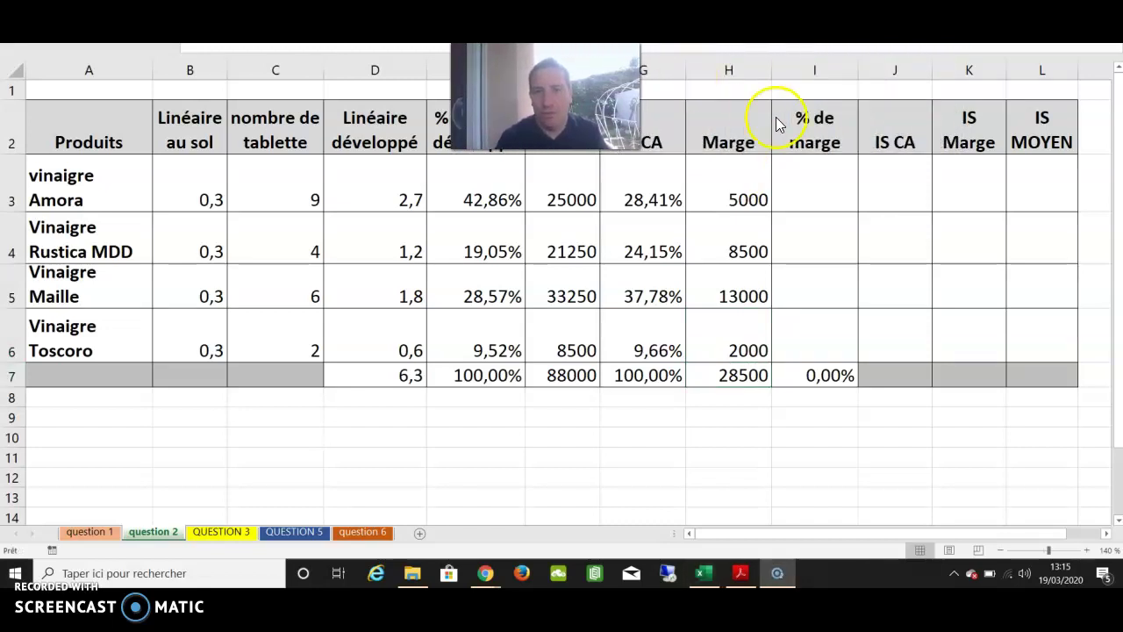
left_click(797, 168)
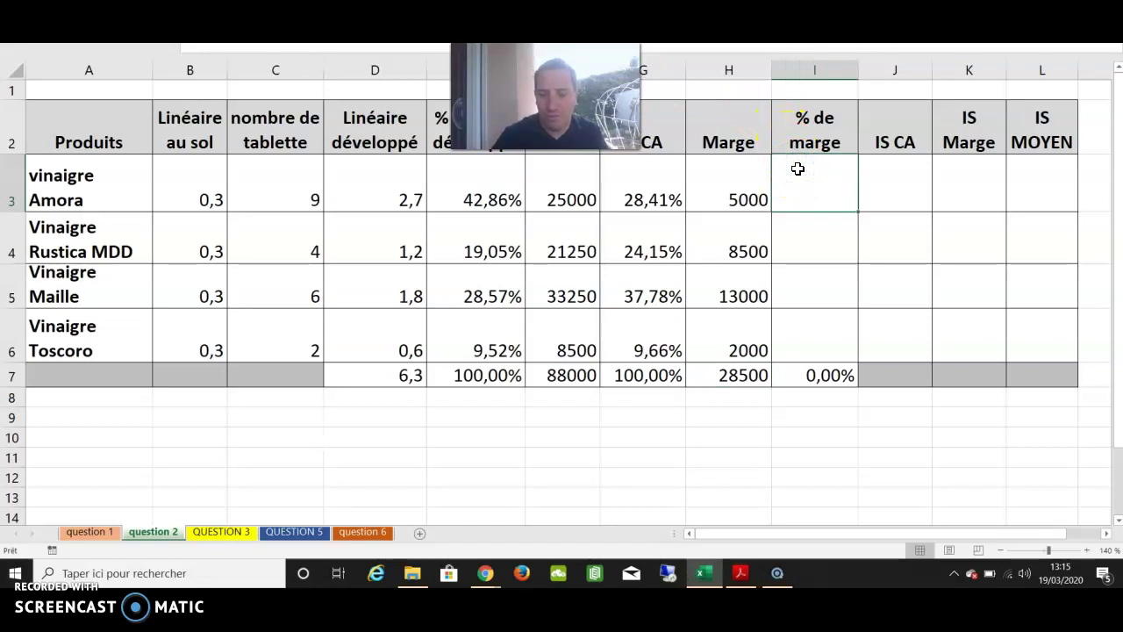
type("=")
left_click(746, 180)
type("/")
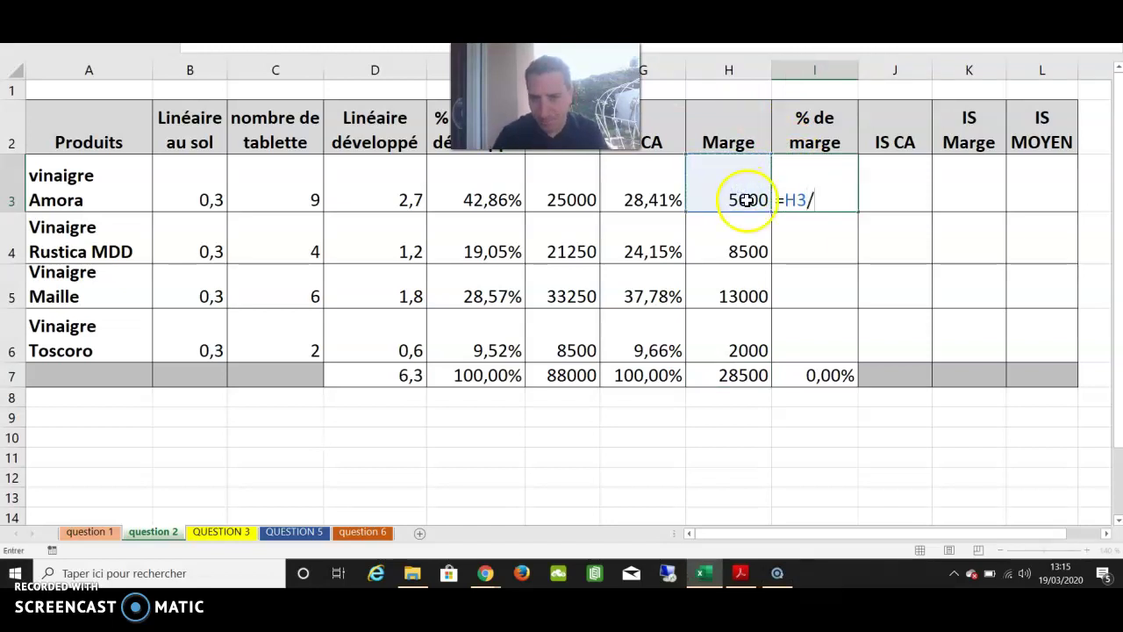
left_click(742, 374)
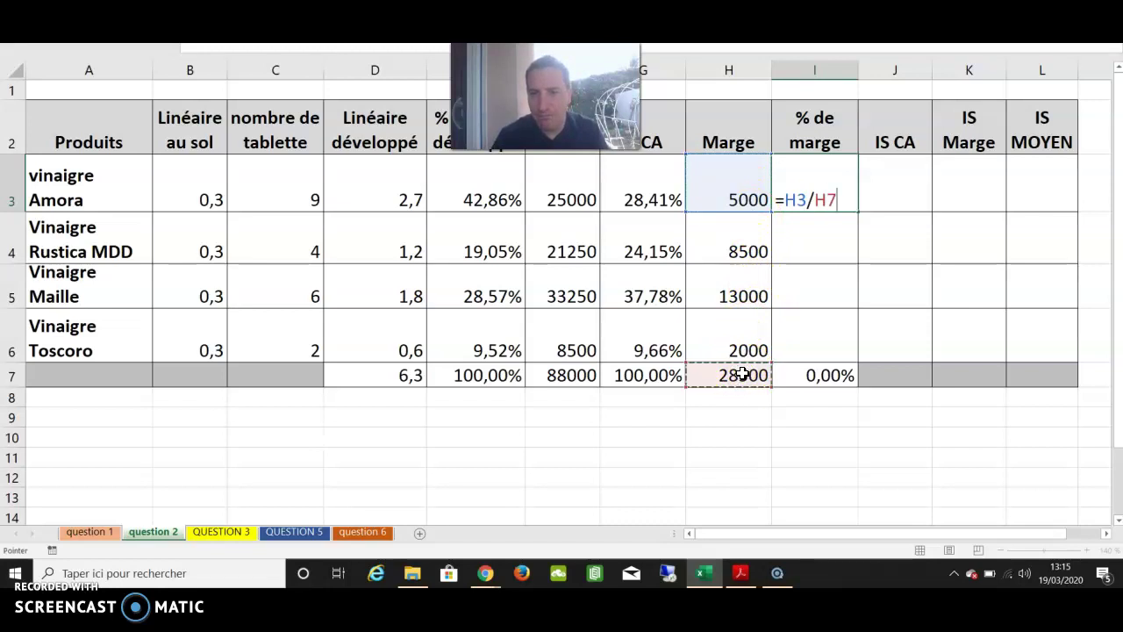
key("Return")
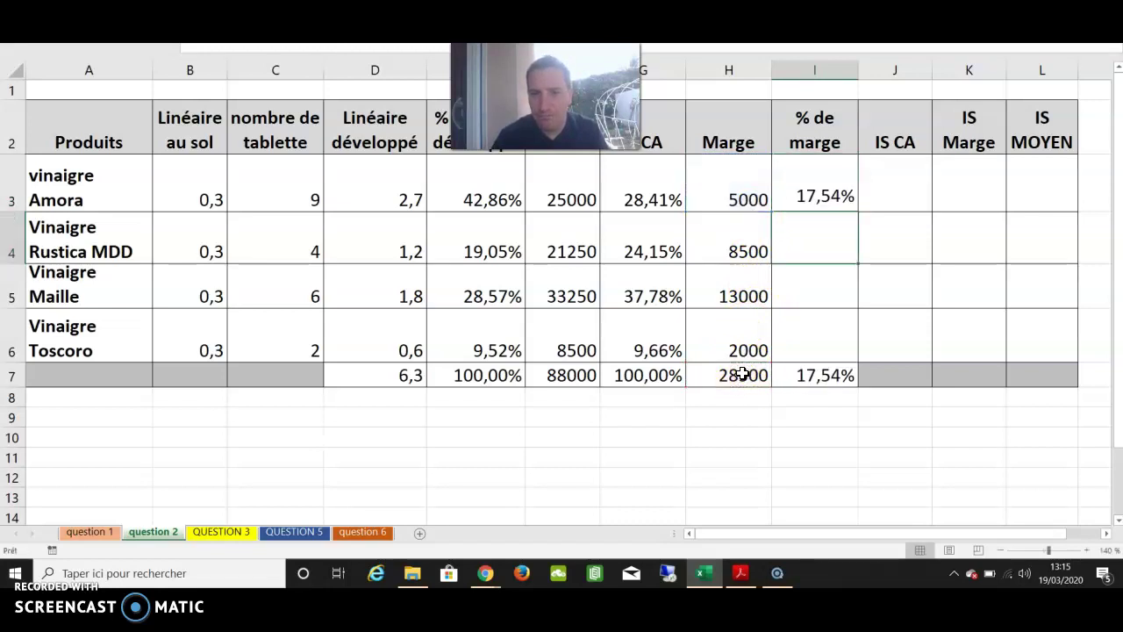
Step: Change the I3 formula to =H3/$H$7 and fill the % de marge down to I6
left_click(820, 203)
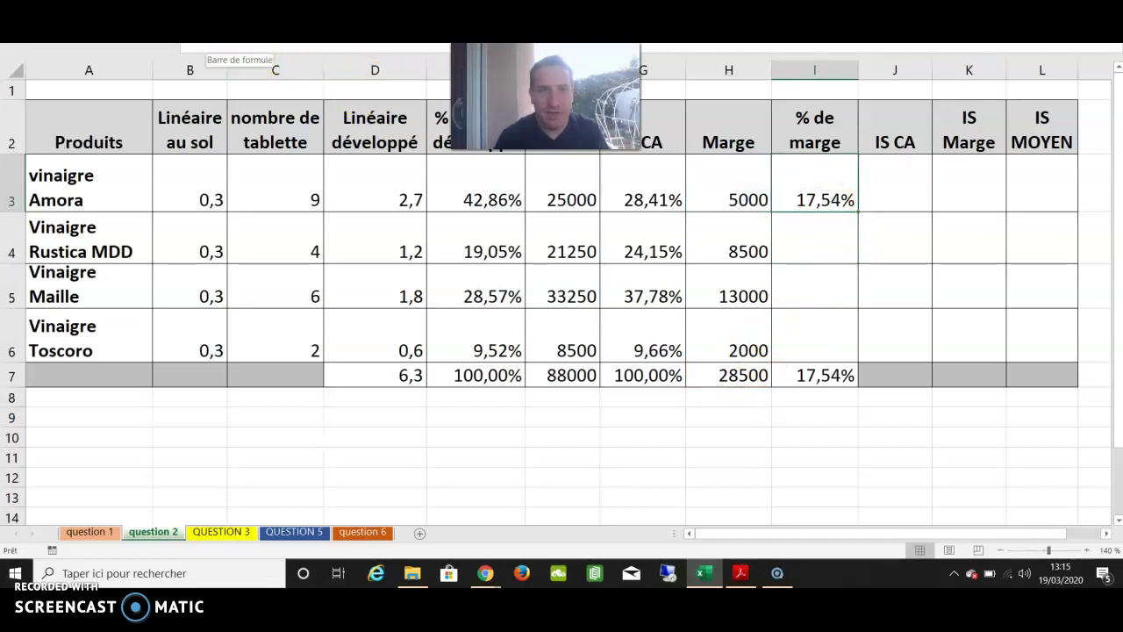
key("F2")
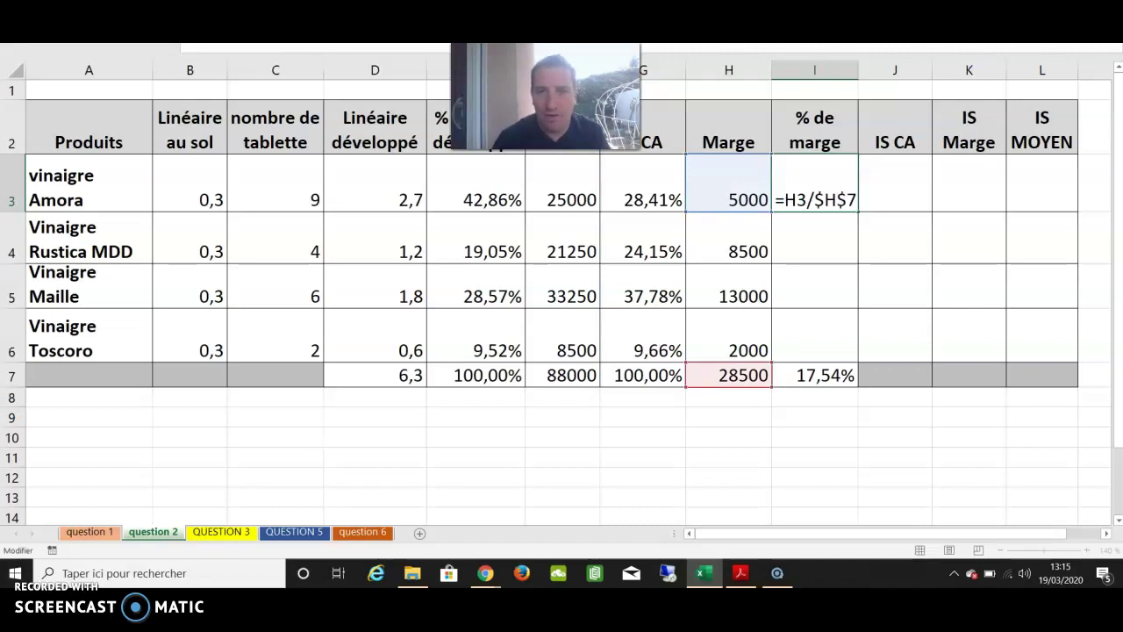
key("Return")
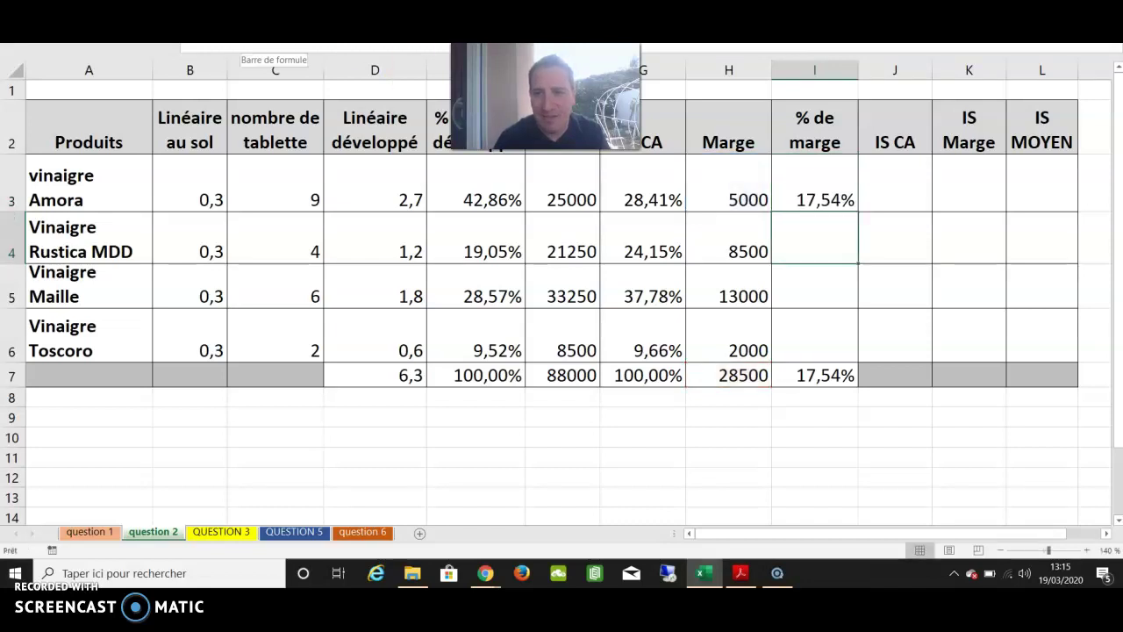
left_click(790, 198)
left_click_drag(857, 212, 856, 346)
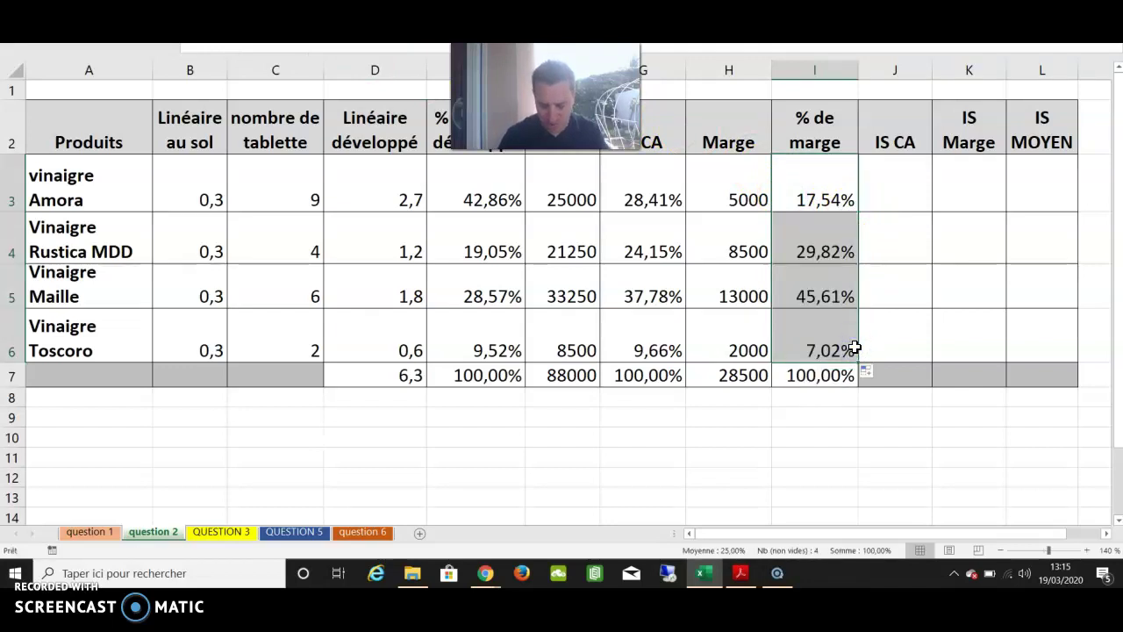
Step: Calculate the IS CA of vinaigre Amora in J3 by dividing its % CA by its % Linéaire développé, =G3/E3
left_click(909, 196)
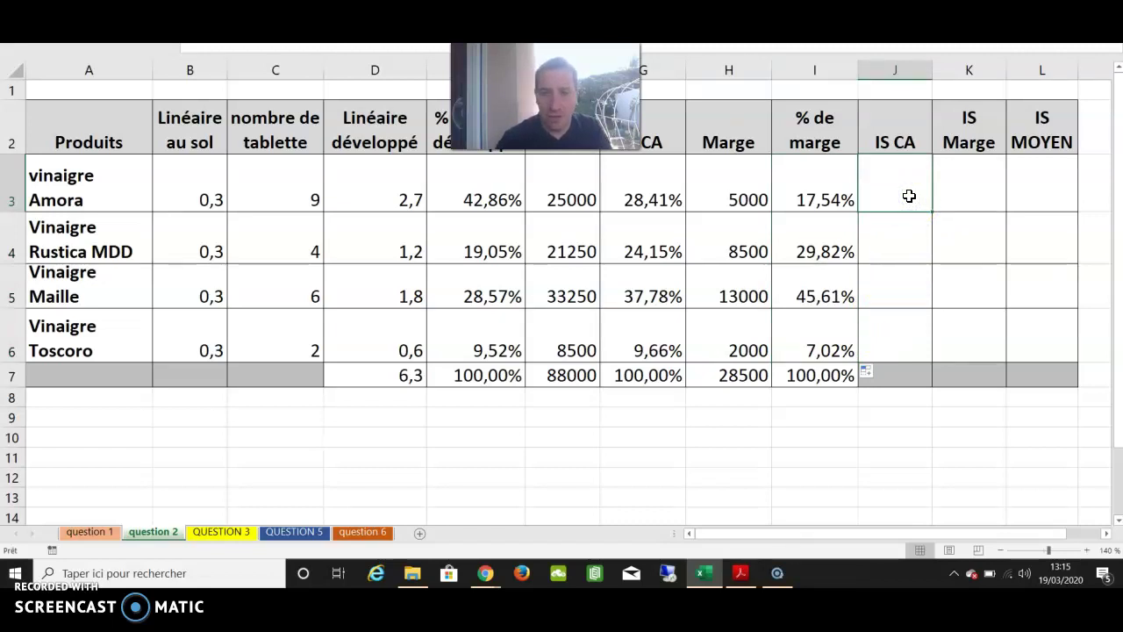
type("=")
left_click_drag(544, 96, 265, 96)
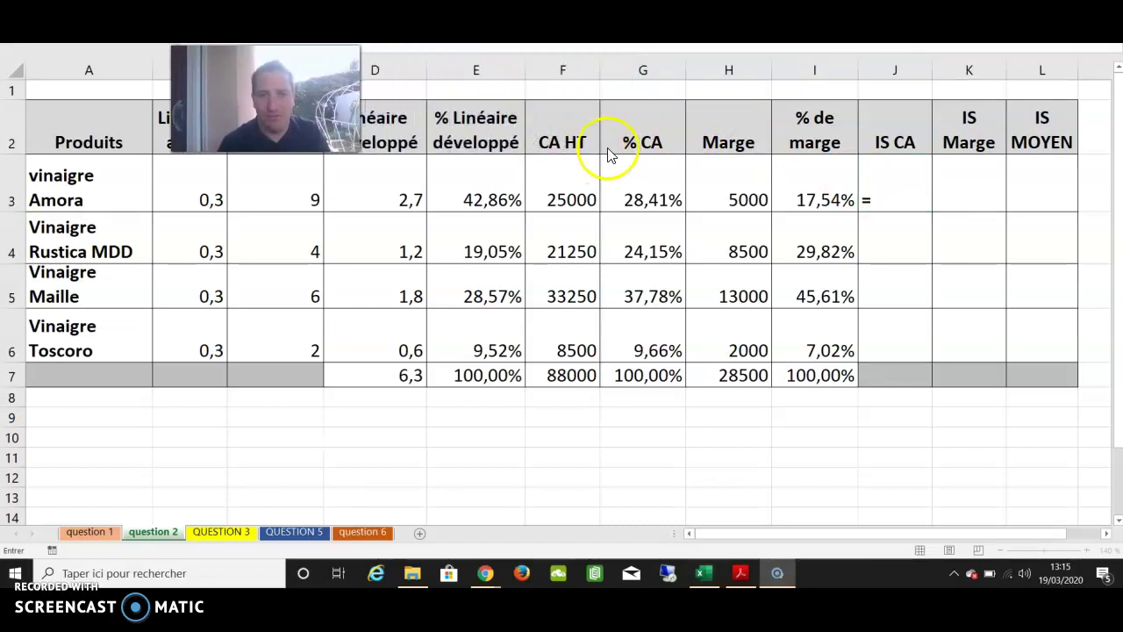
left_click(649, 187)
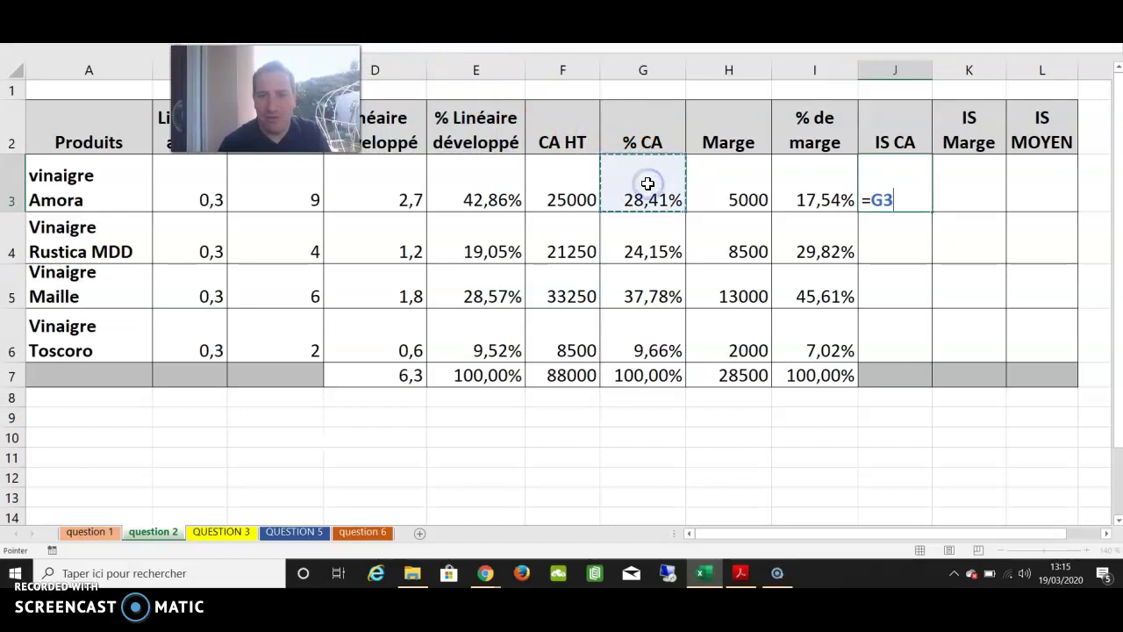
type("/")
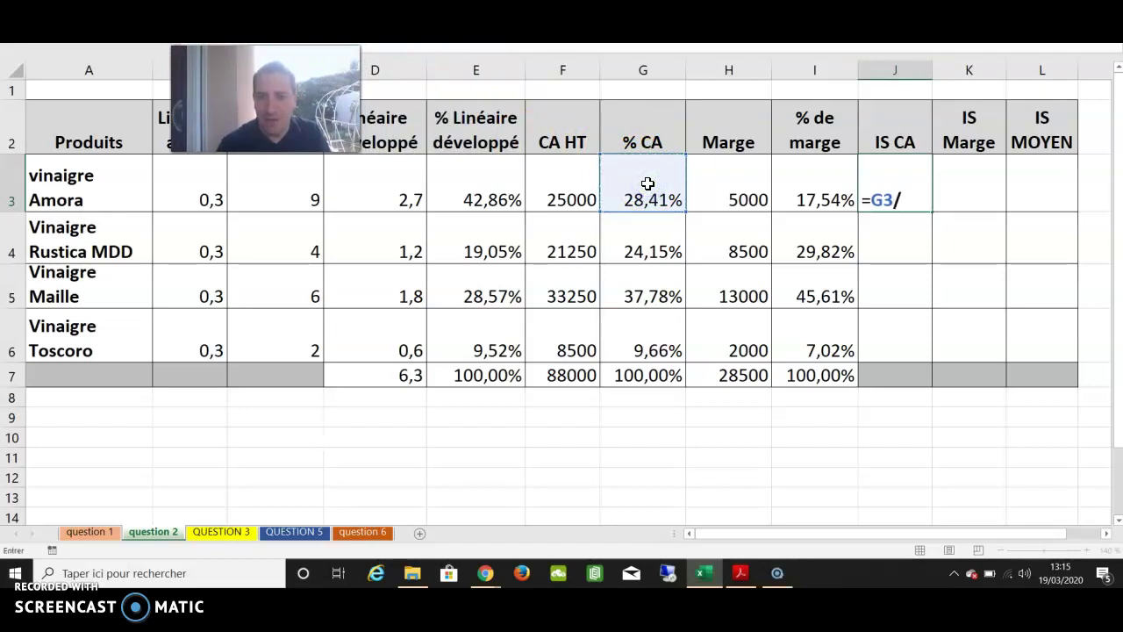
left_click(450, 188)
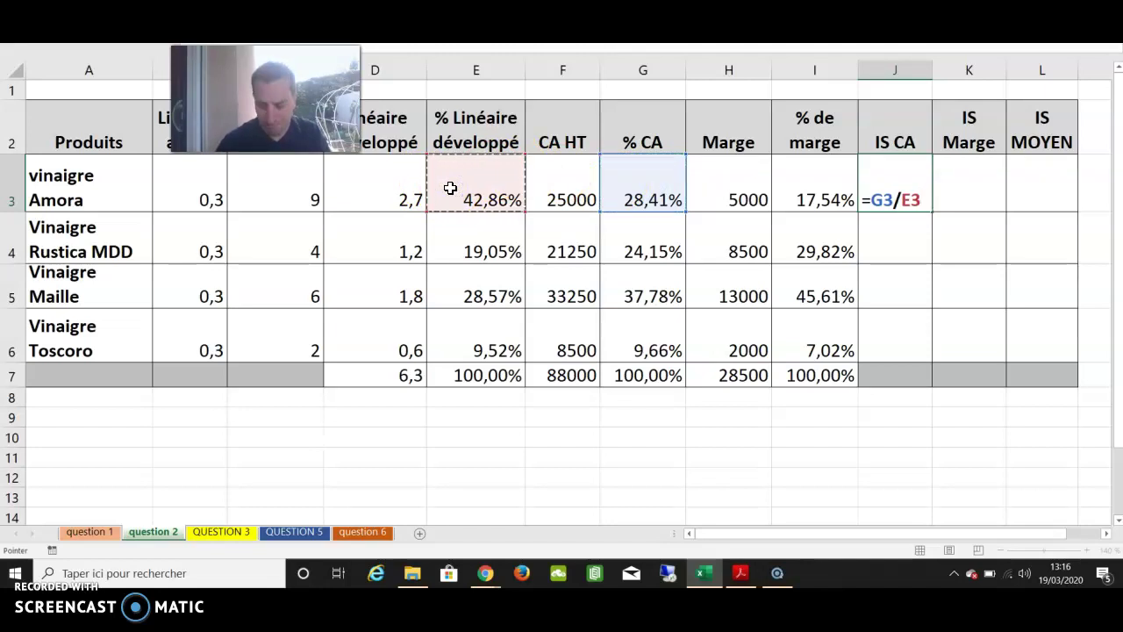
key("Return")
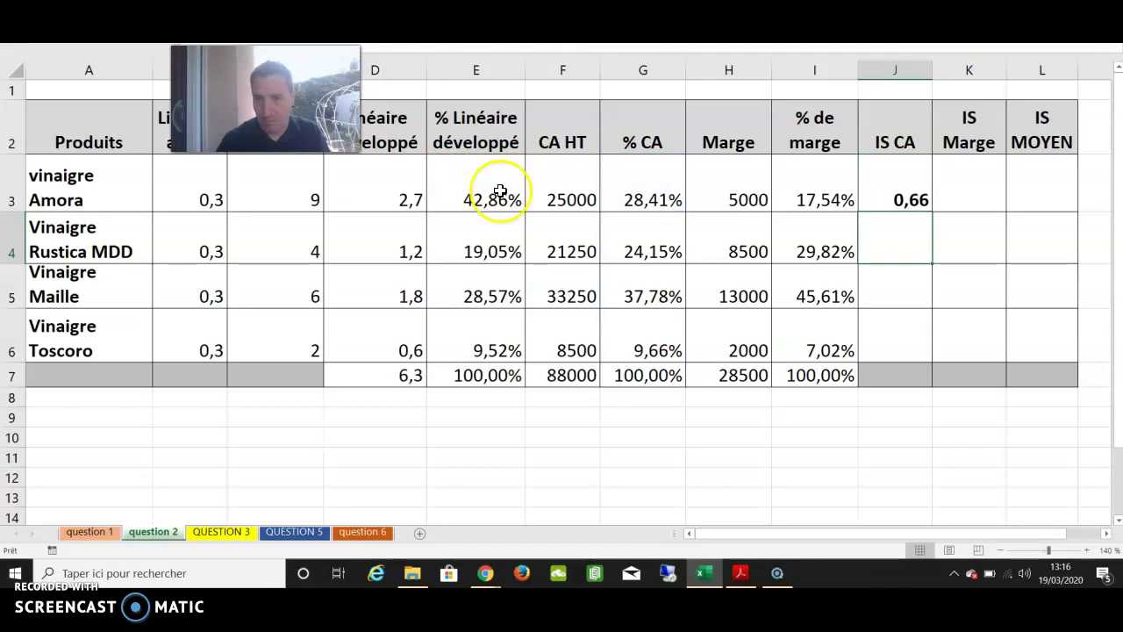
Step: Calculate the IS CA of Rustica MDD in J4 with =G4/E4 and fill the formula down to J6
type("=")
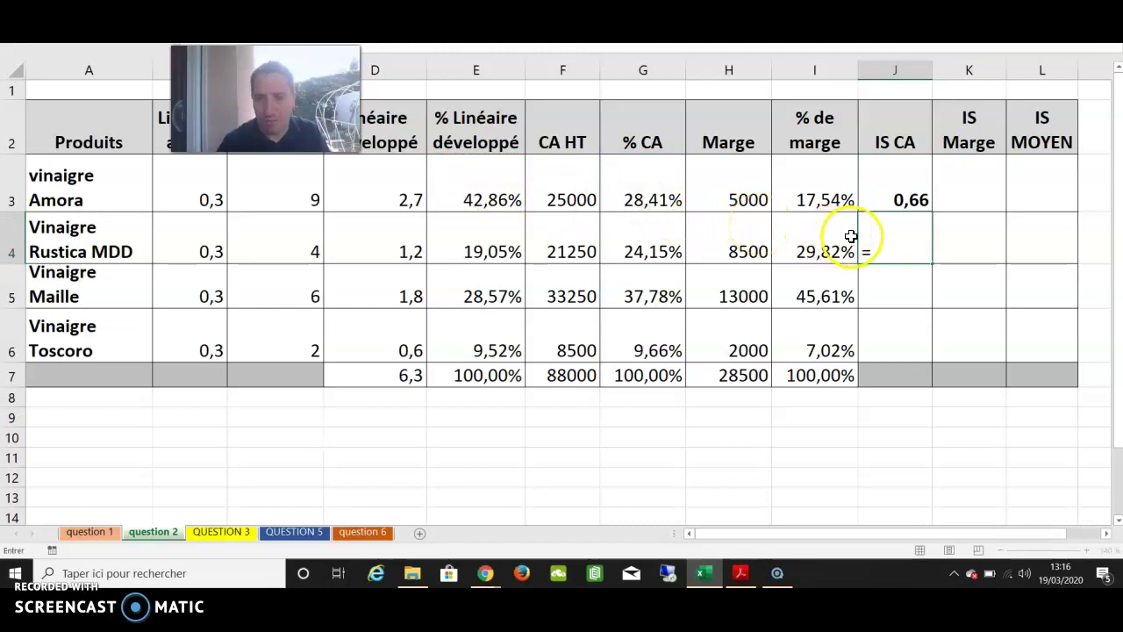
left_click(663, 244)
type("/")
left_click(499, 243)
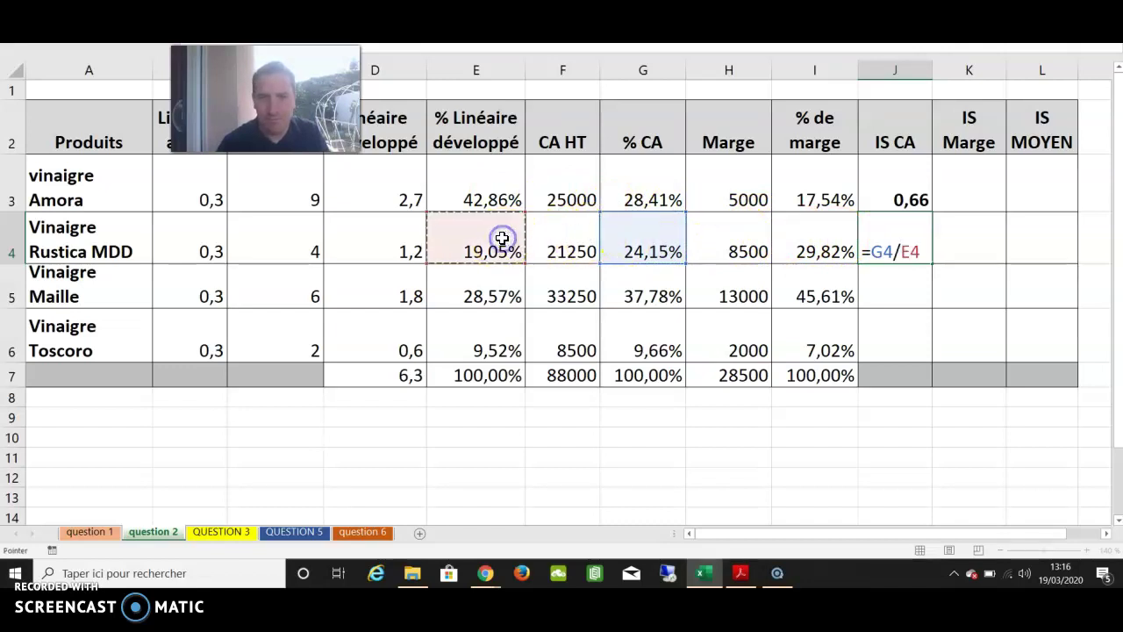
key("Return")
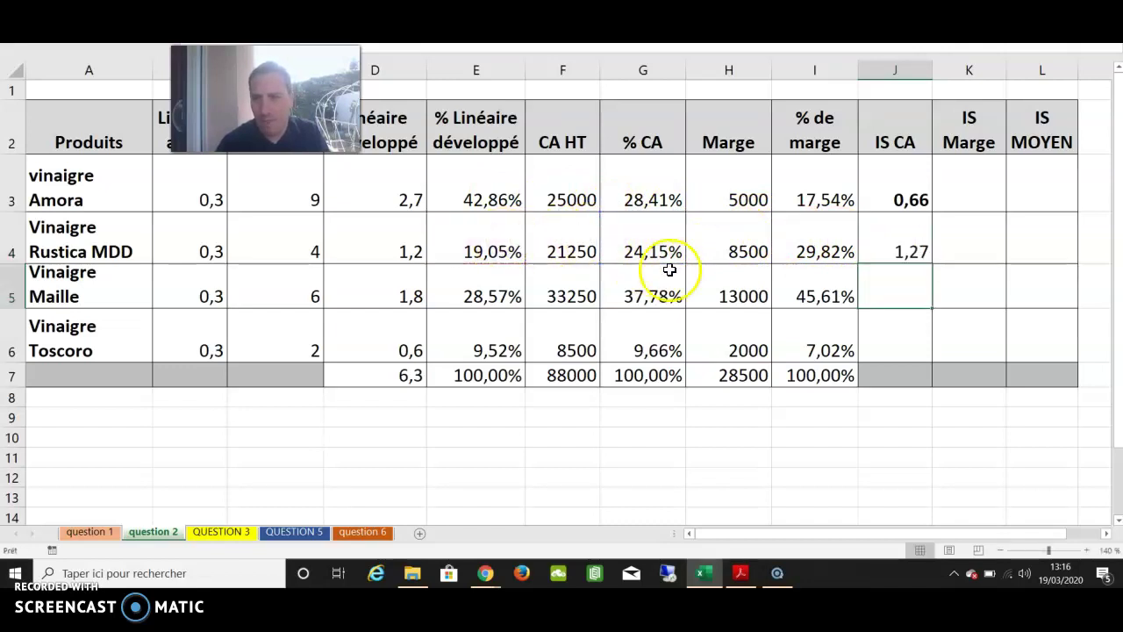
right_click(904, 222)
left_click(937, 250)
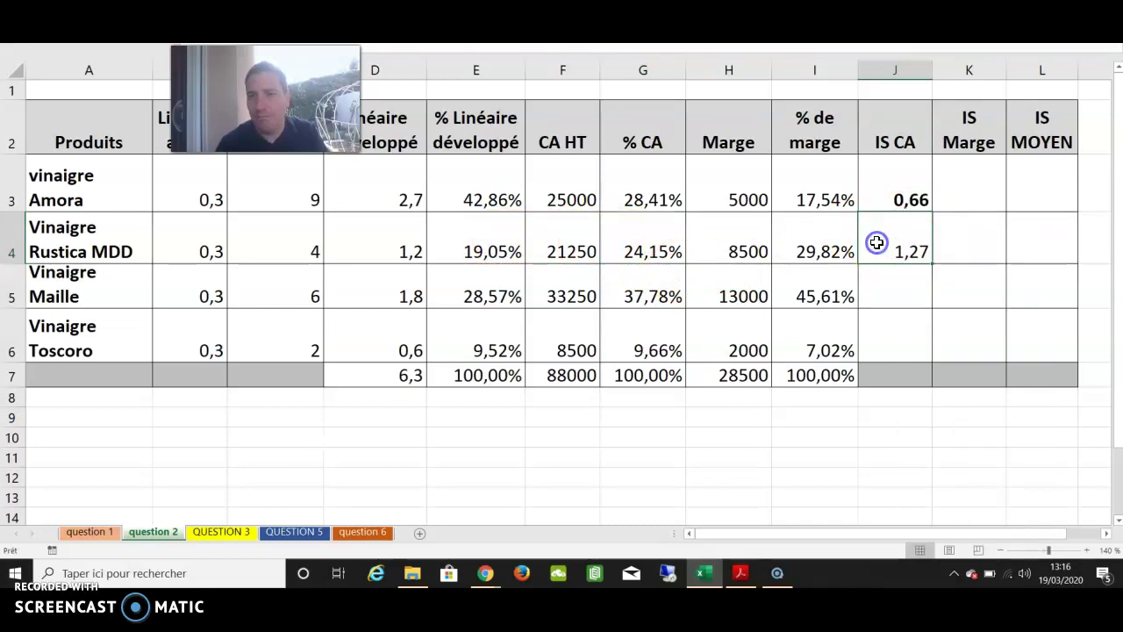
left_click_drag(930, 262, 930, 346)
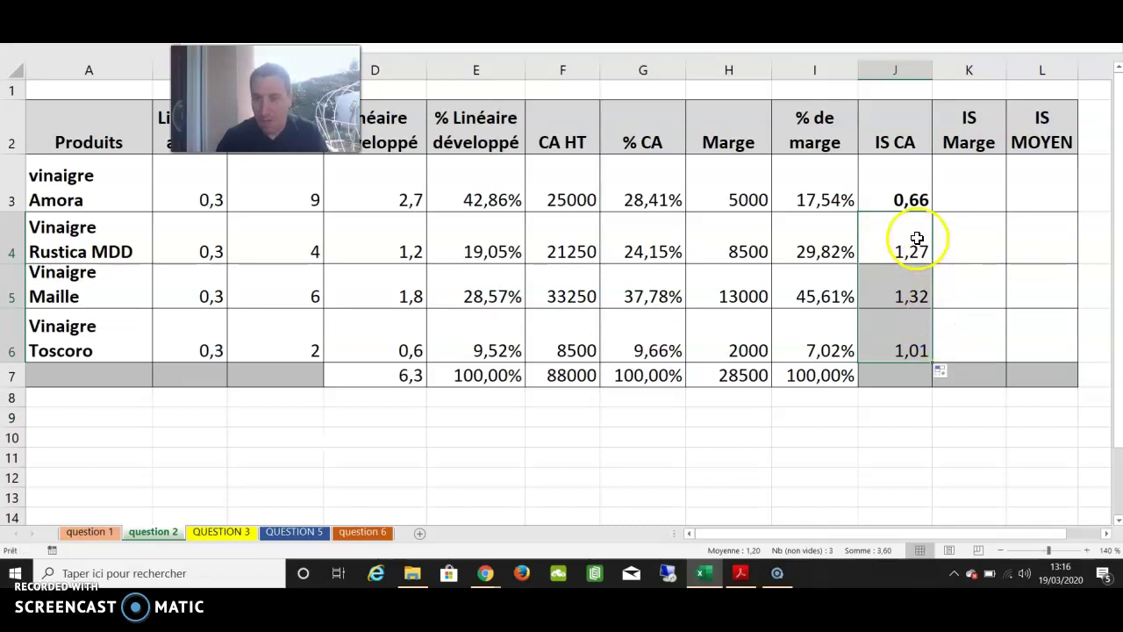
Step: Colour the IS CA value of vinaigre Amora in J3 red
left_click(908, 204)
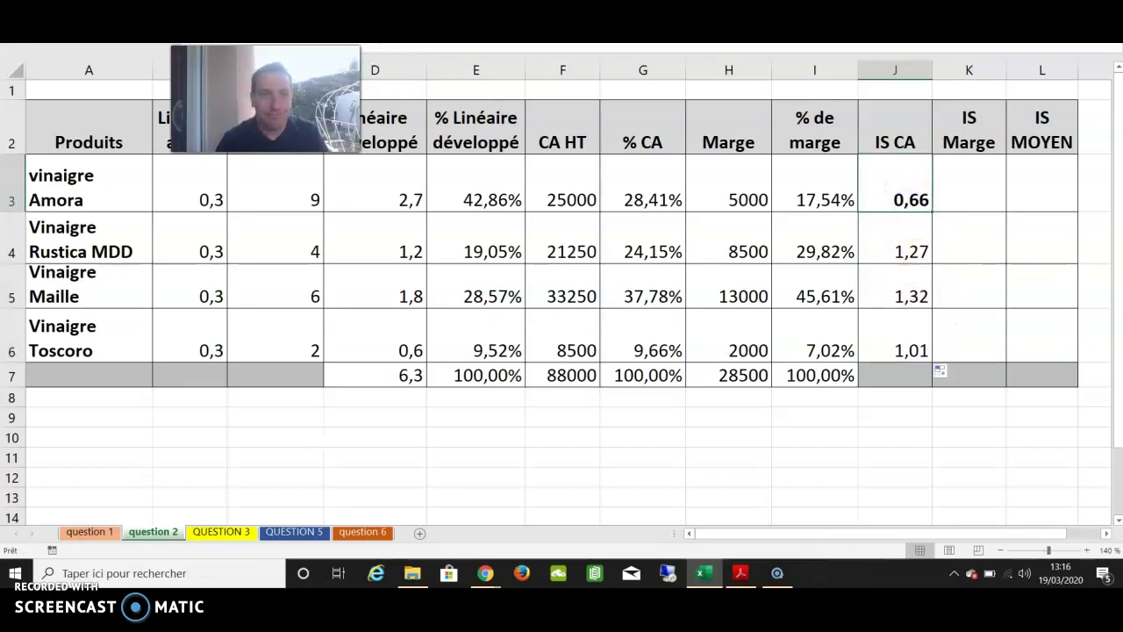
key("alt")
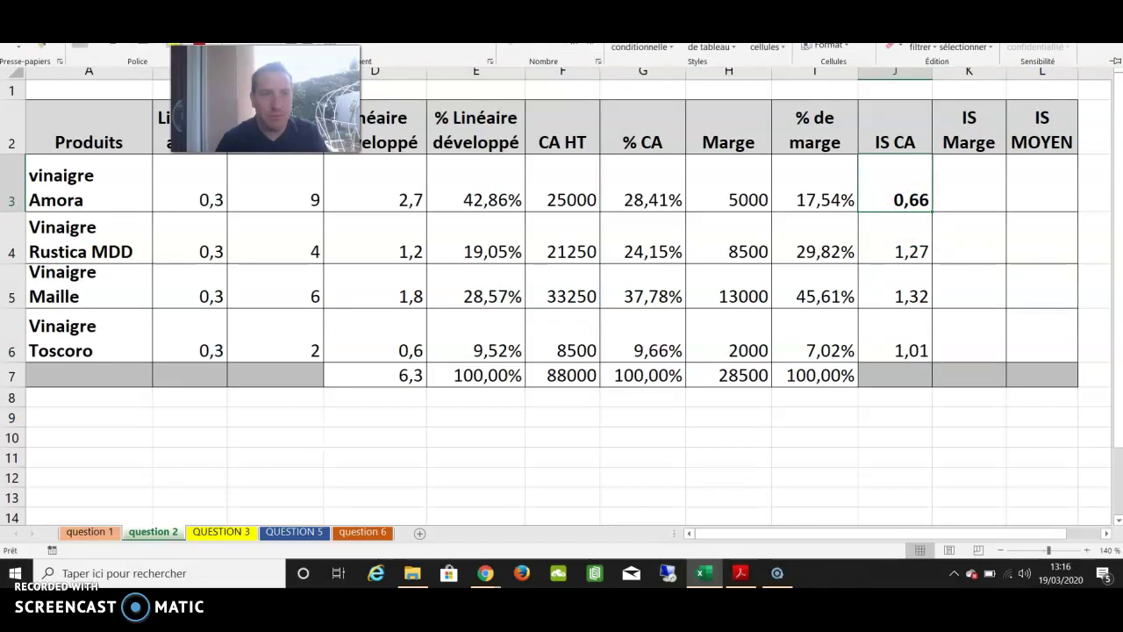
left_click(325, 48)
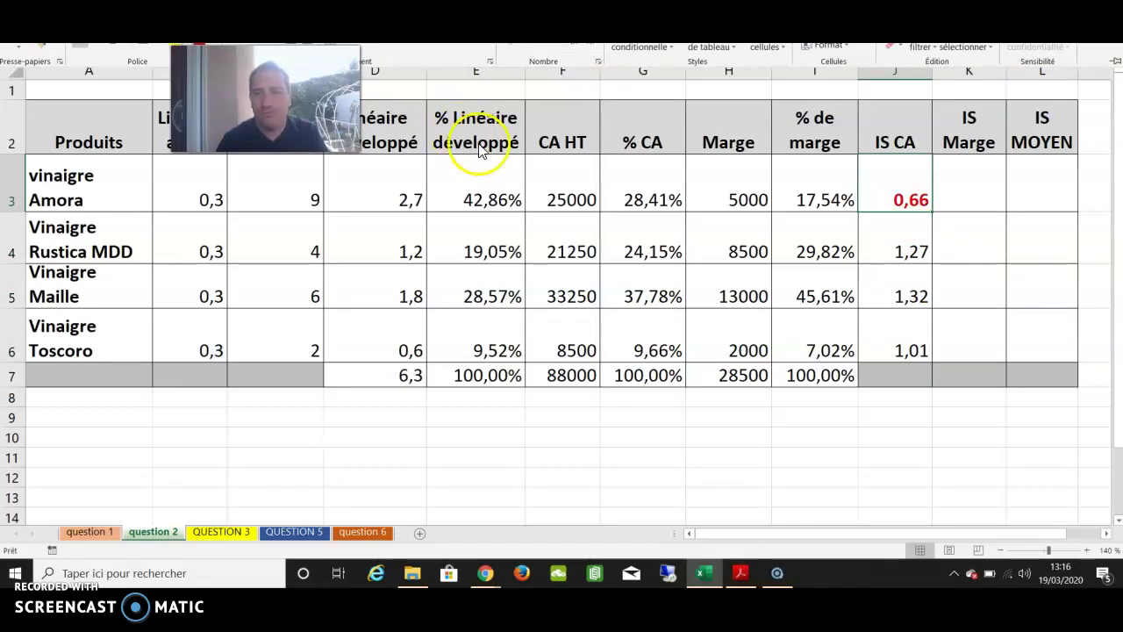
left_click(866, 192)
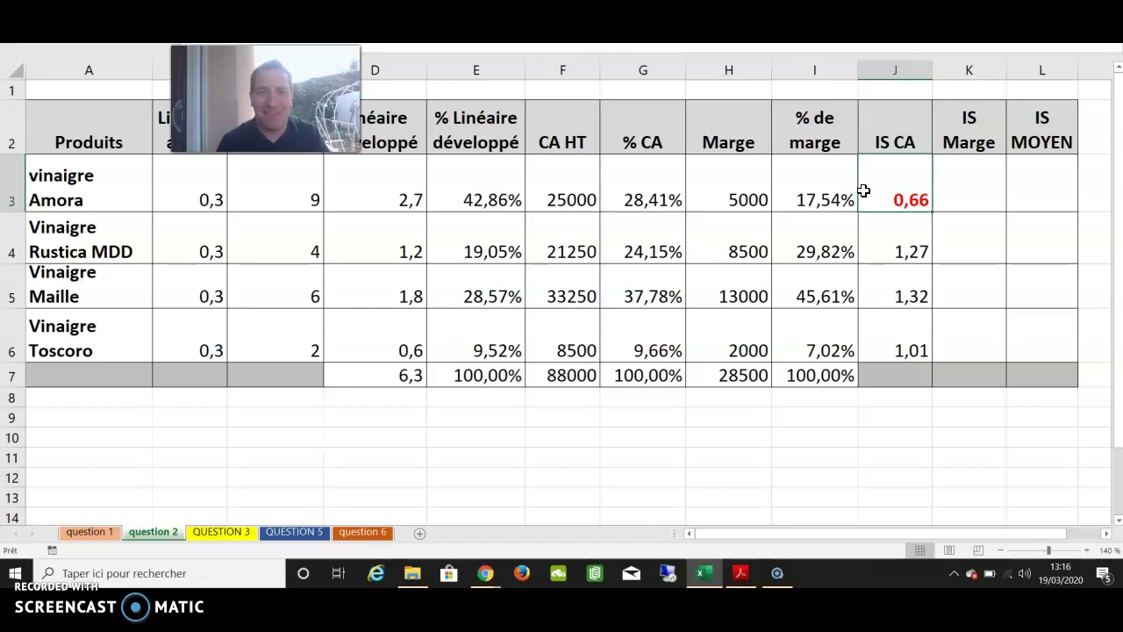
Step: Calculate the IS Marge of vinaigre Amora in K3 by dividing its % de marge by its % Linéaire développé, =I3/E3
left_click(877, 200)
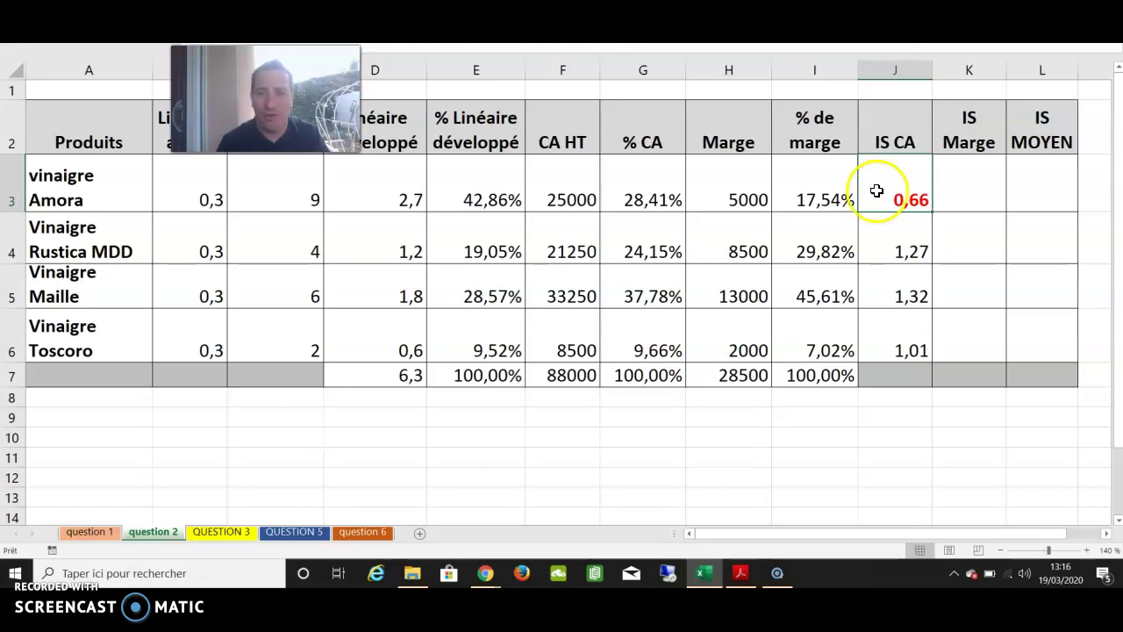
right_click(948, 195)
left_click(948, 197)
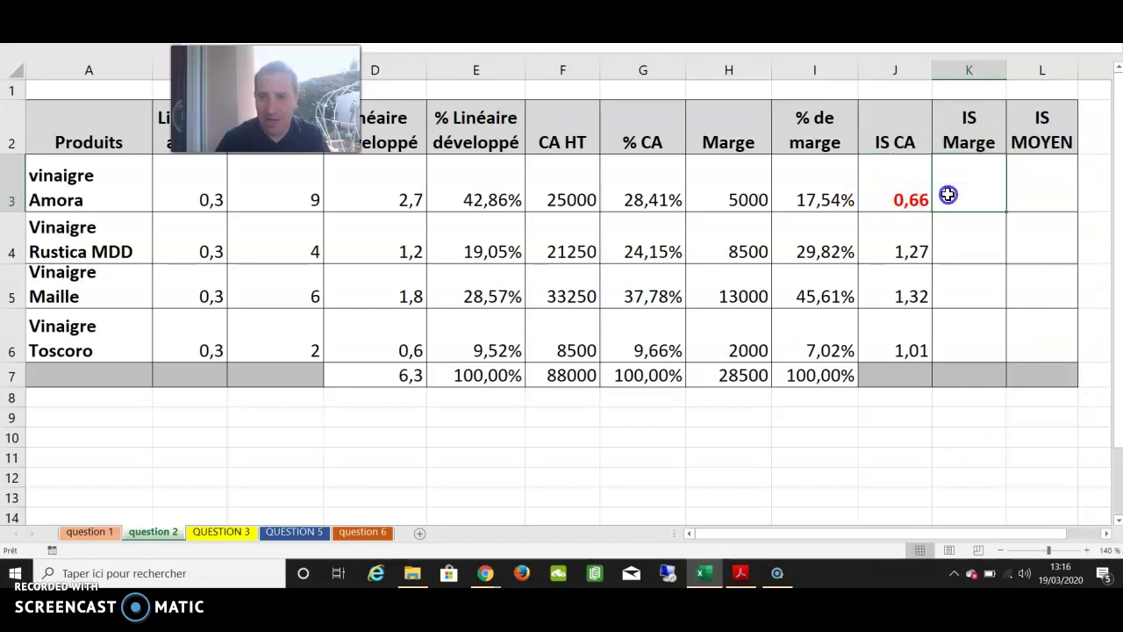
type("=")
left_click(889, 198)
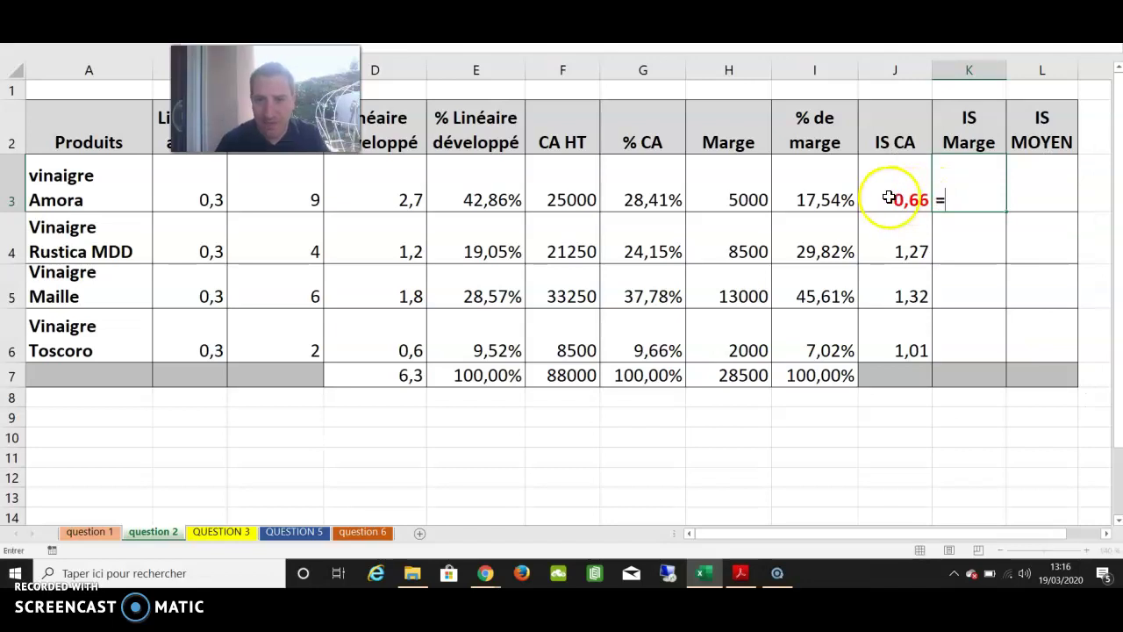
left_click(802, 200)
type("/")
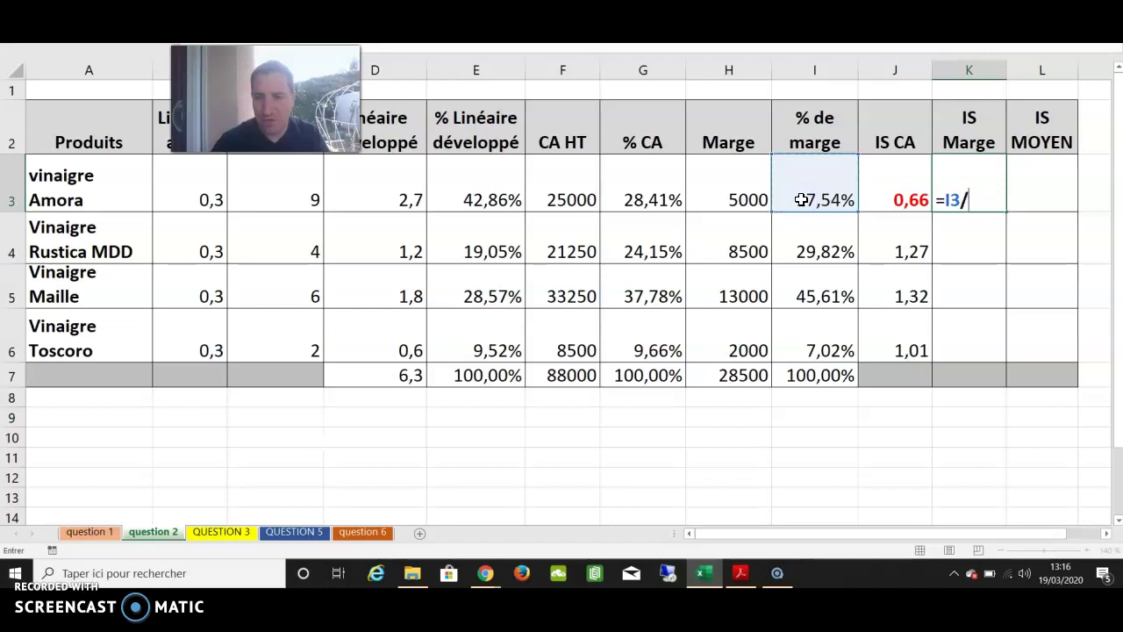
left_click(444, 195)
key("Return")
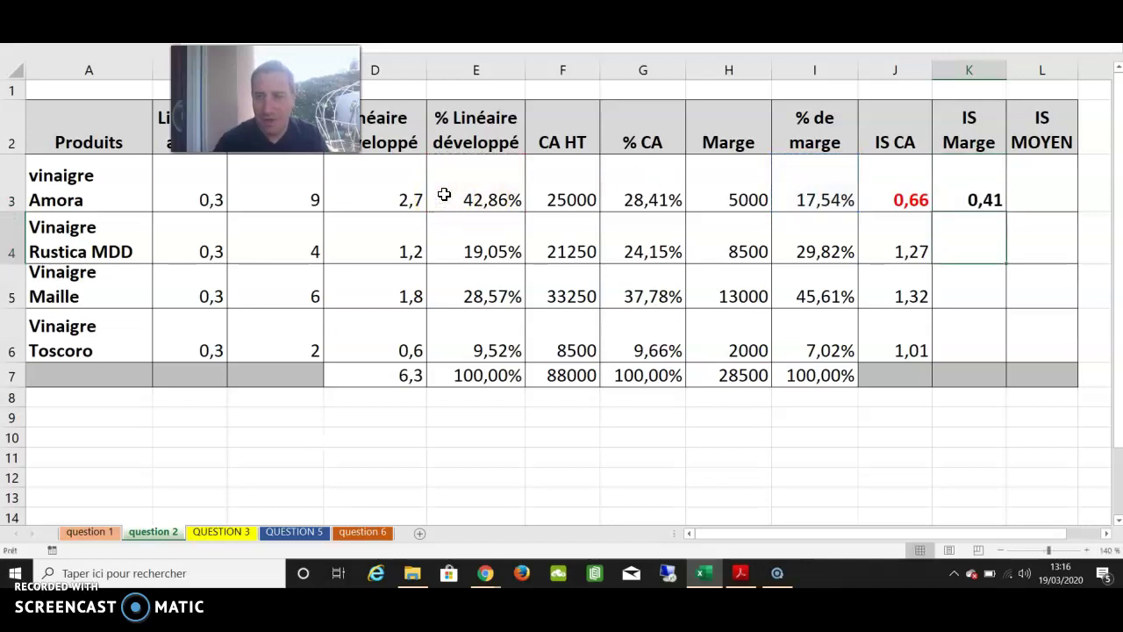
left_click(980, 202)
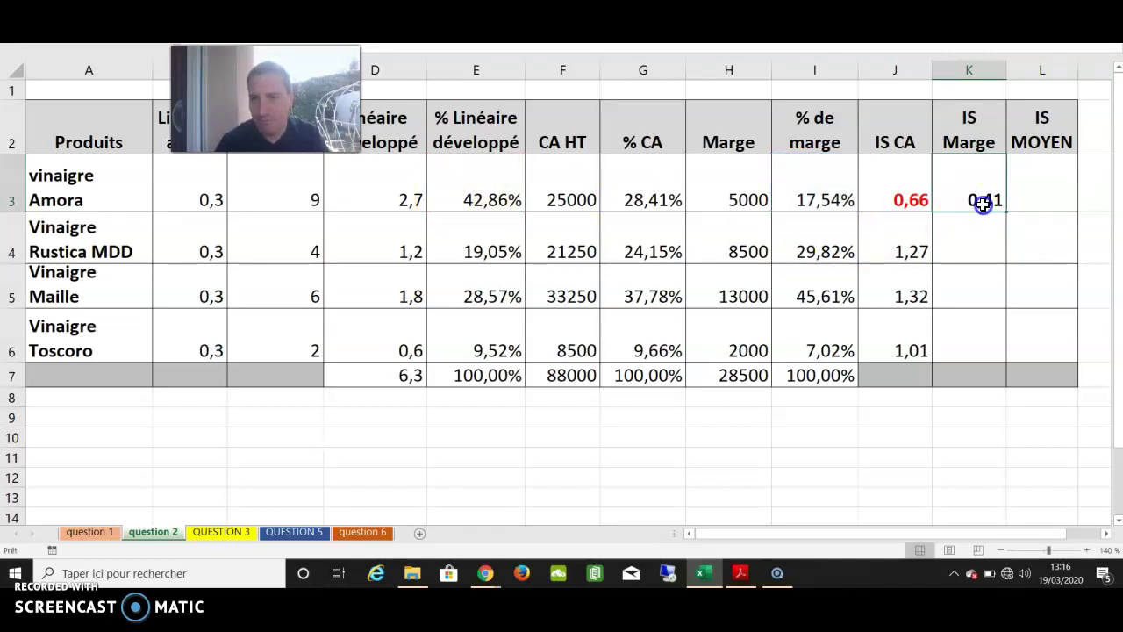
Step: Calculate the IS Marge of Rustica MDD in K4 with =I4/E4 and fill the formula down to K6
left_click(983, 219)
type("=")
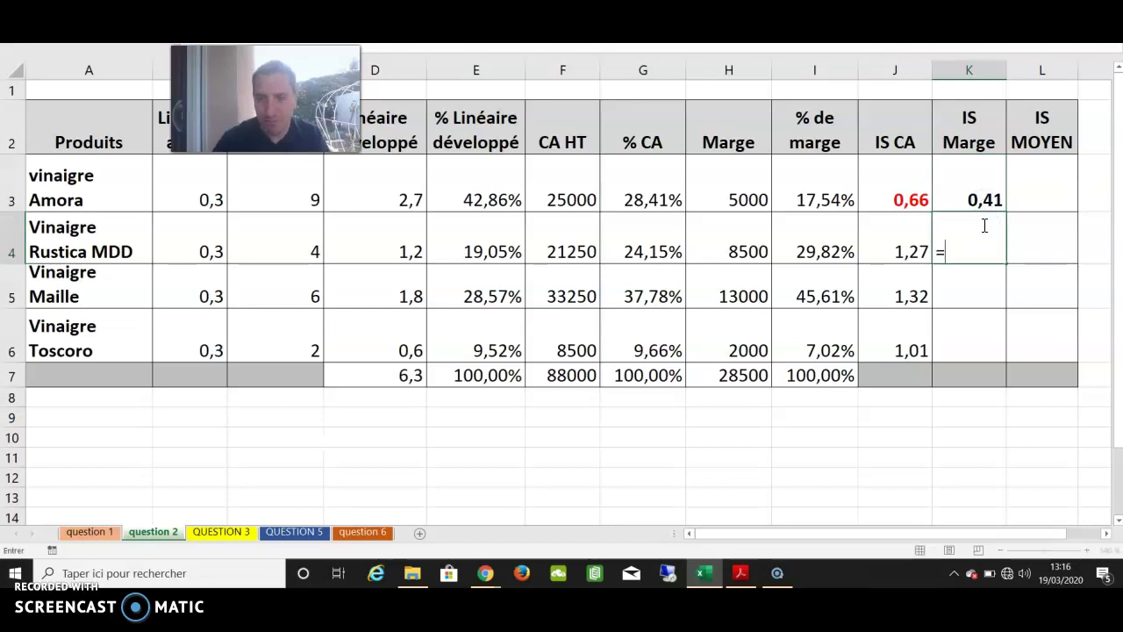
left_click(835, 235)
type("/")
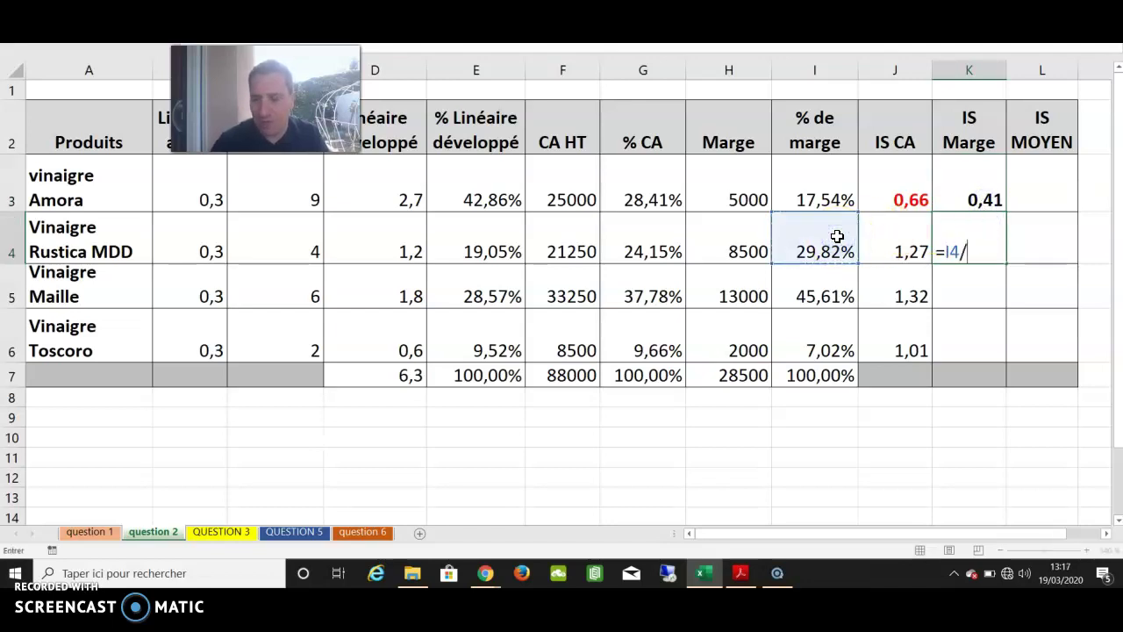
left_click(514, 243)
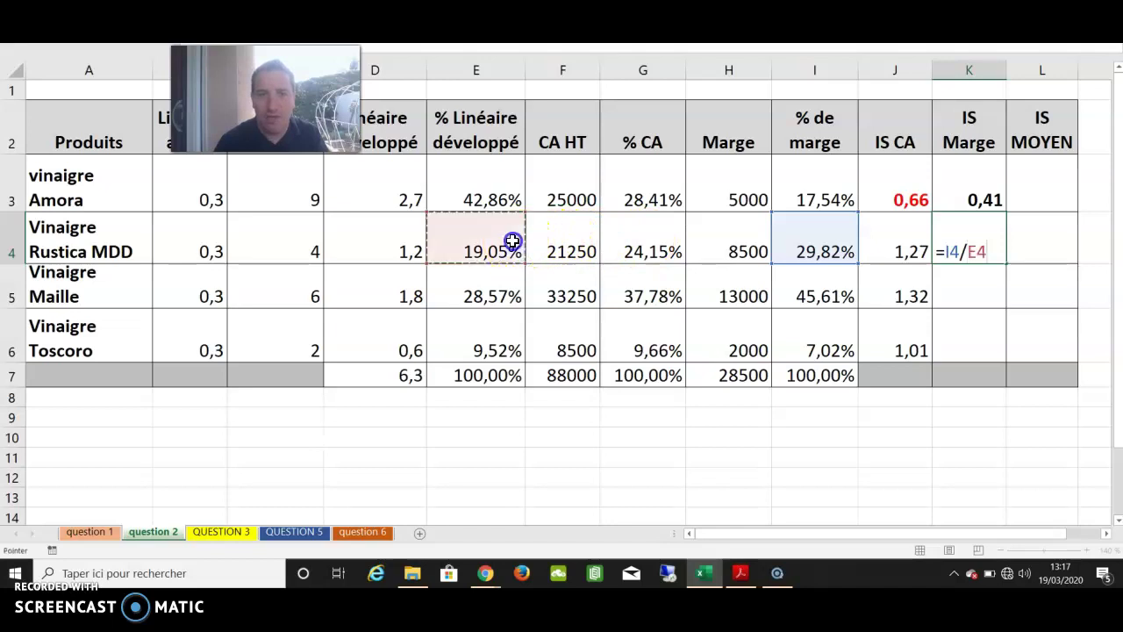
key("Return")
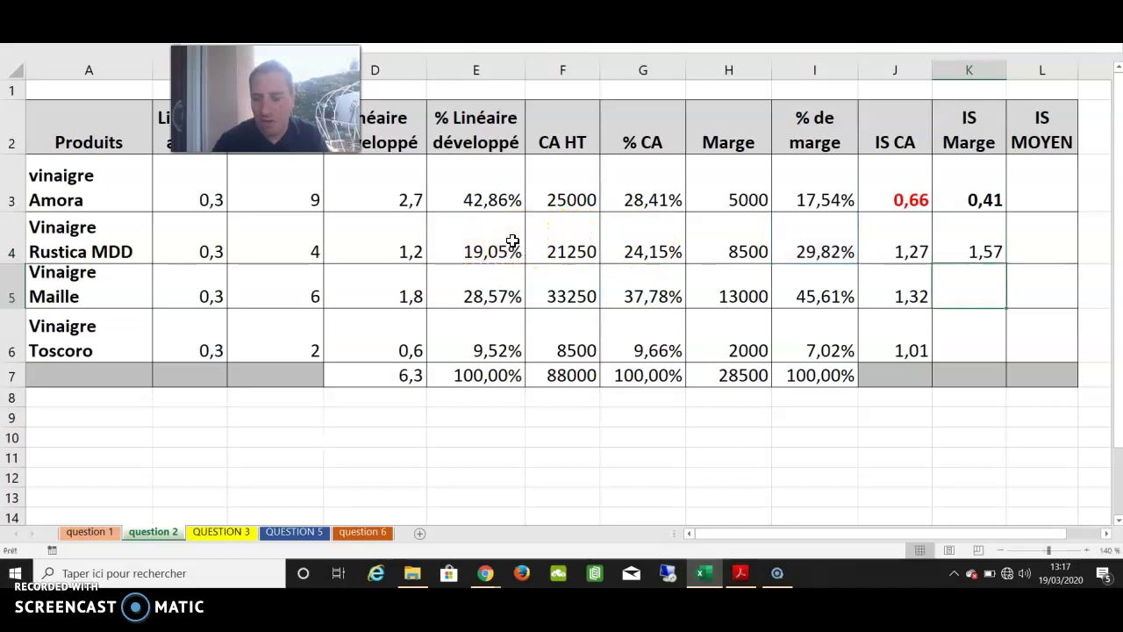
left_click(978, 230)
left_click_drag(1009, 262, 1000, 348)
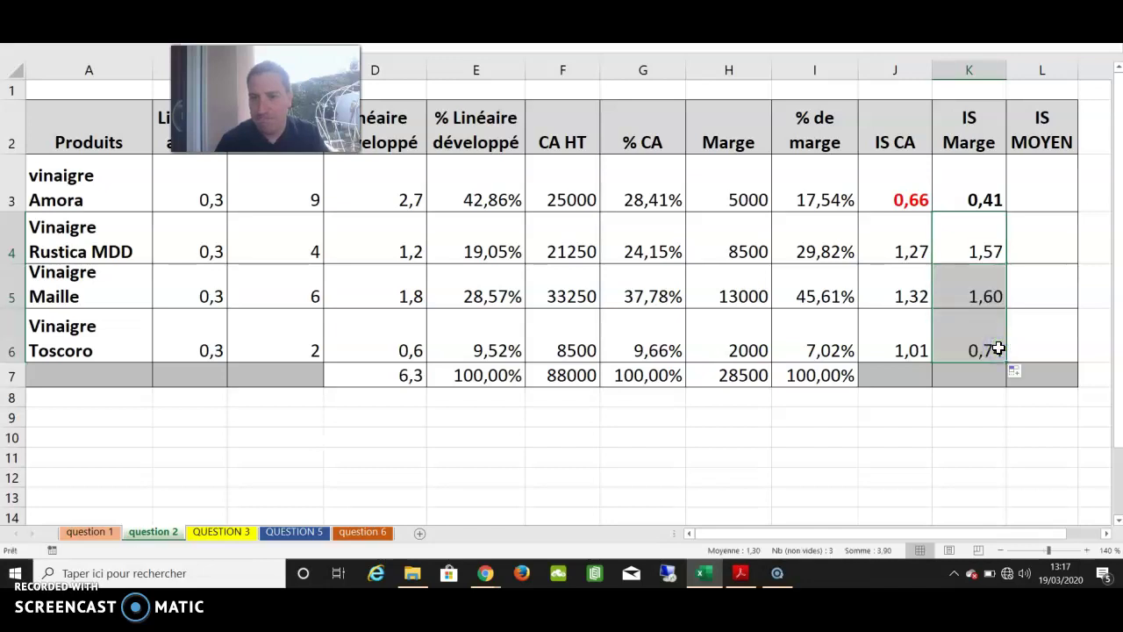
Step: Colour the IS Marge values of Toscoro in K6 and vinaigre Amora in K3 red
left_click(999, 349)
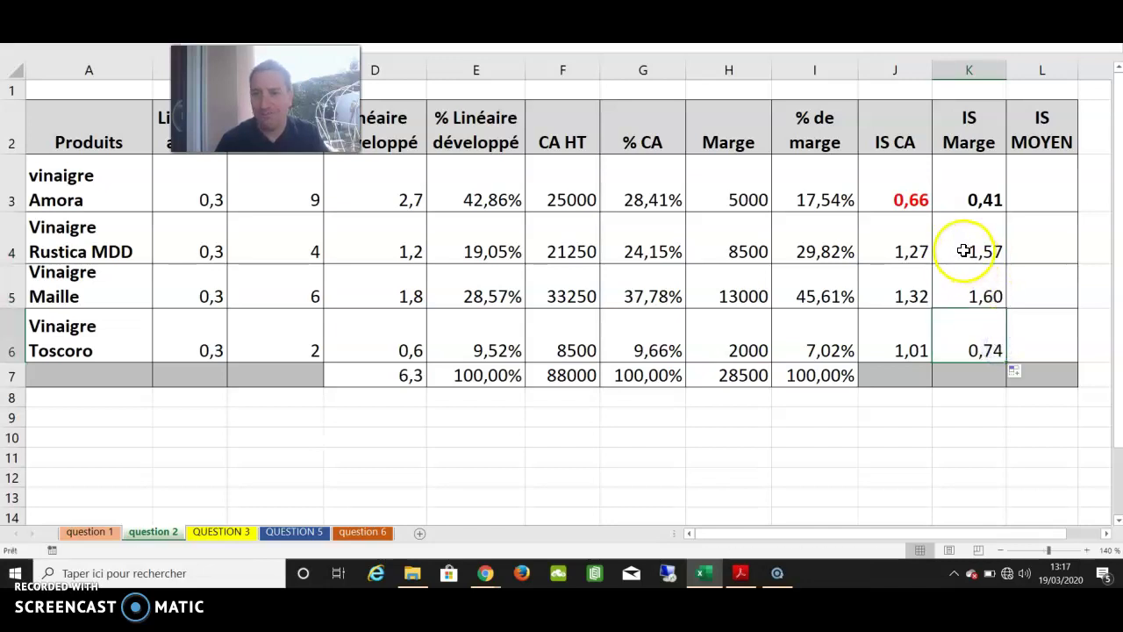
key("alt")
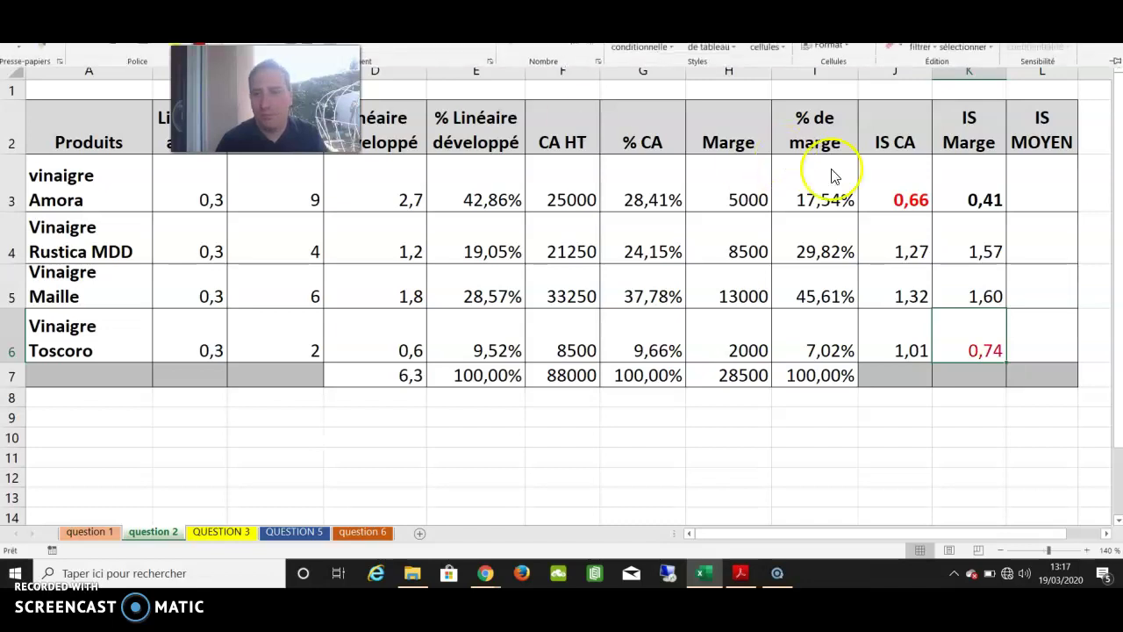
left_click(949, 186)
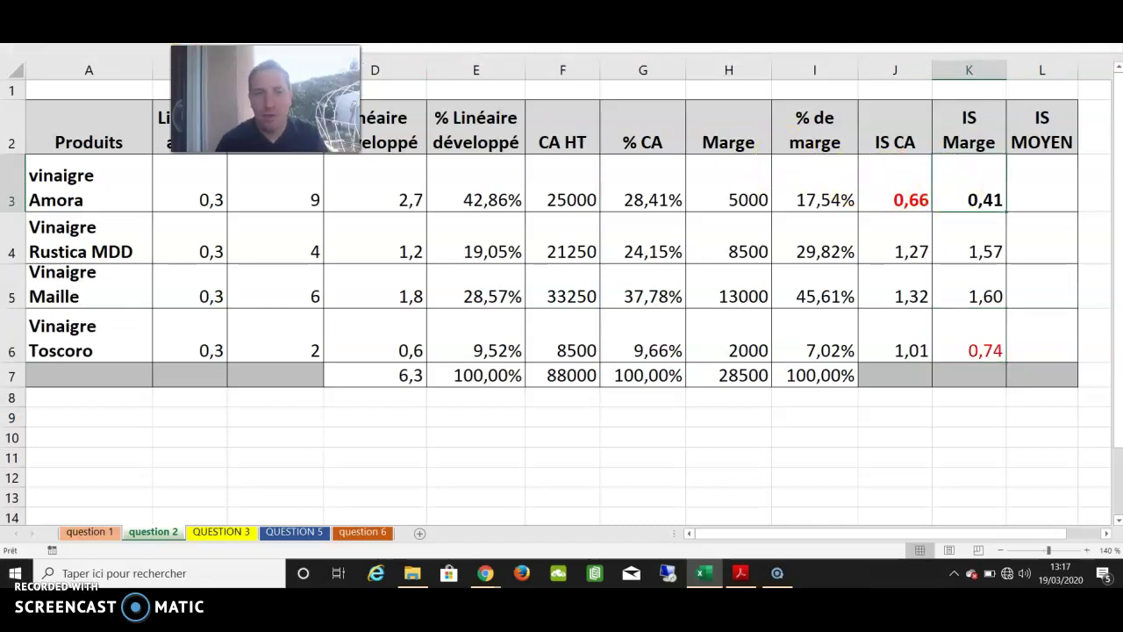
key("alt")
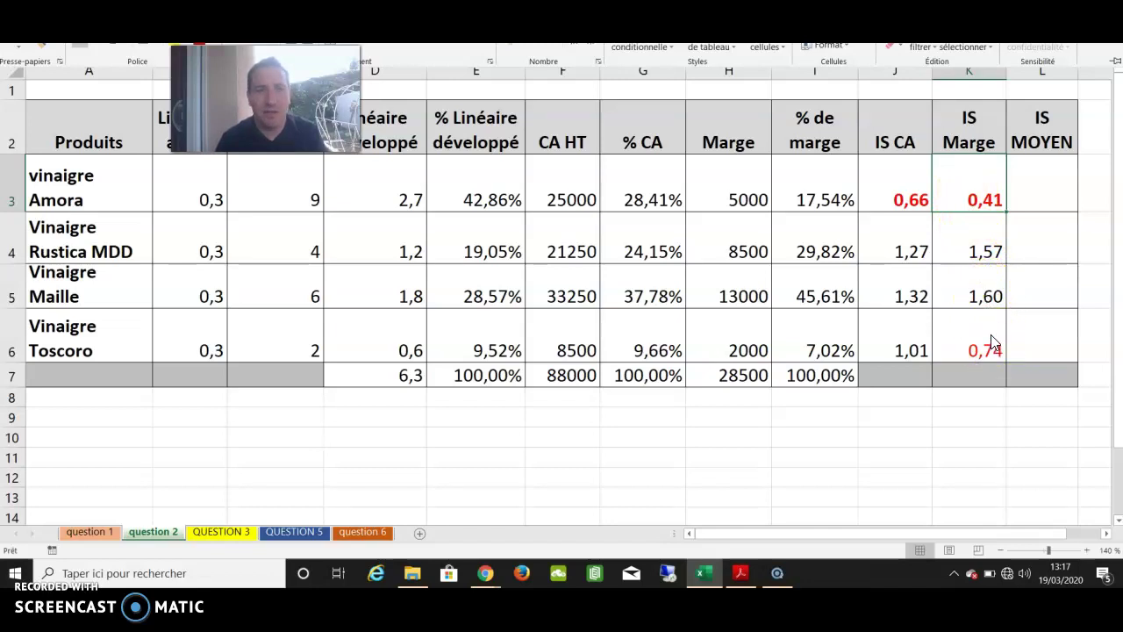
Step: Calculate the IS MOYEN of vinaigre Amora in L3 as the average of its IS CA in J3 and IS Marge in K3
left_click(1028, 206)
type("=")
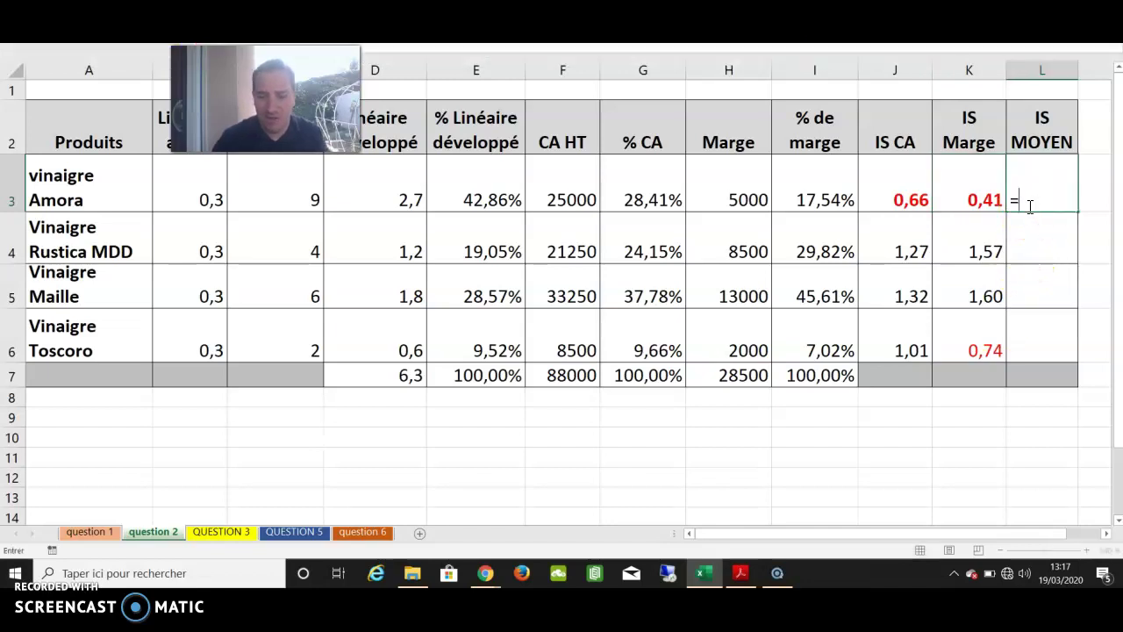
left_click(1015, 203)
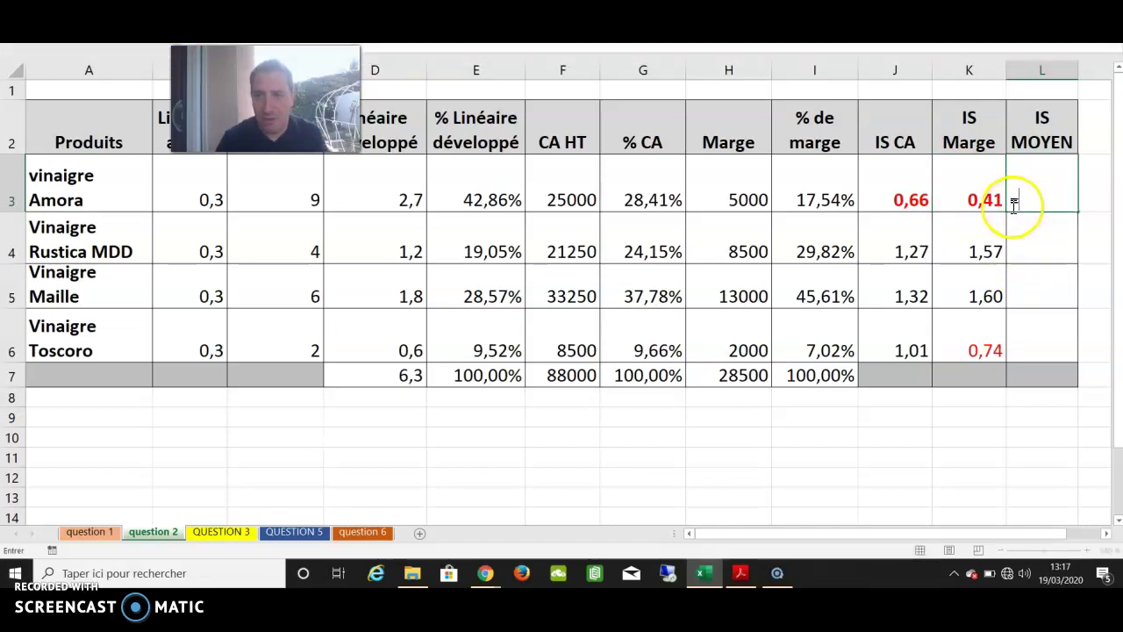
type("(")
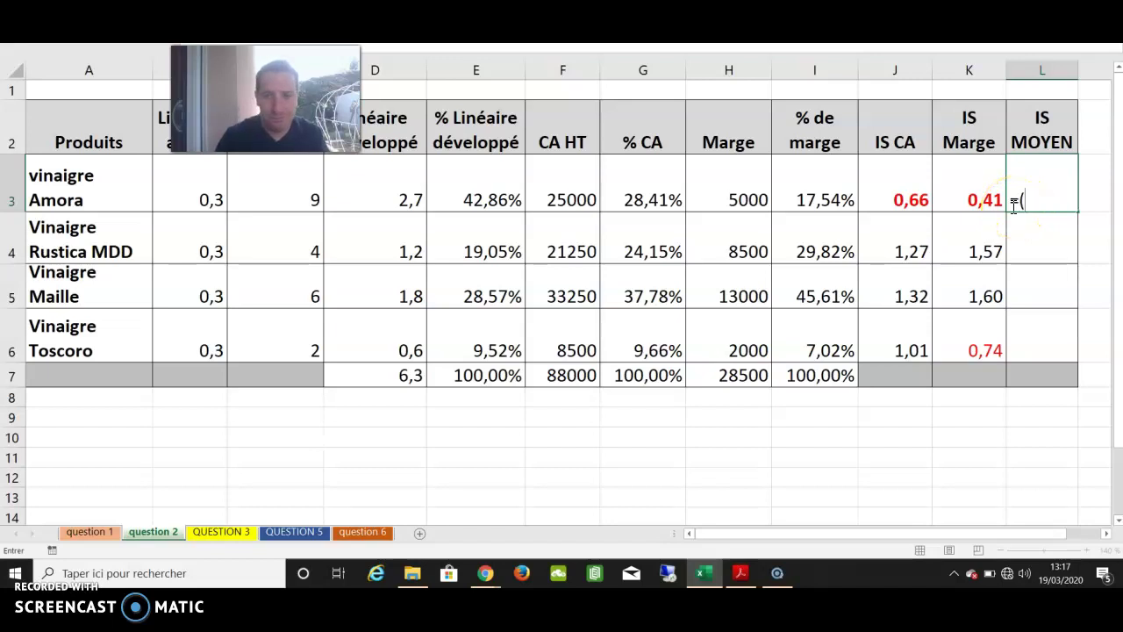
left_click(913, 194)
type("+")
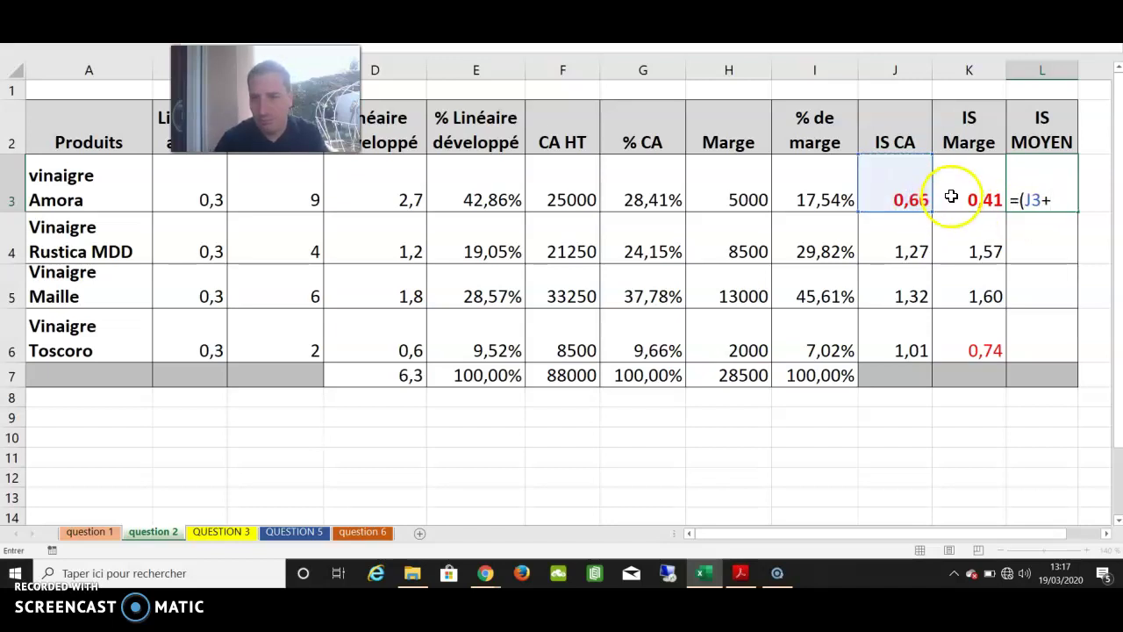
left_click(955, 195)
type(")/")
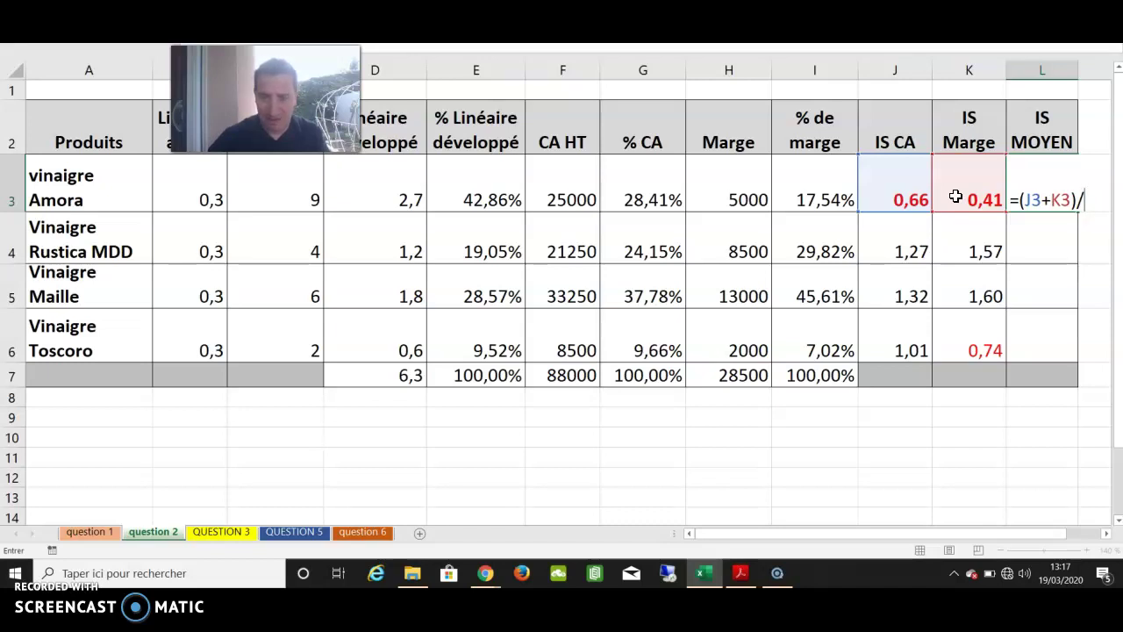
key("Return")
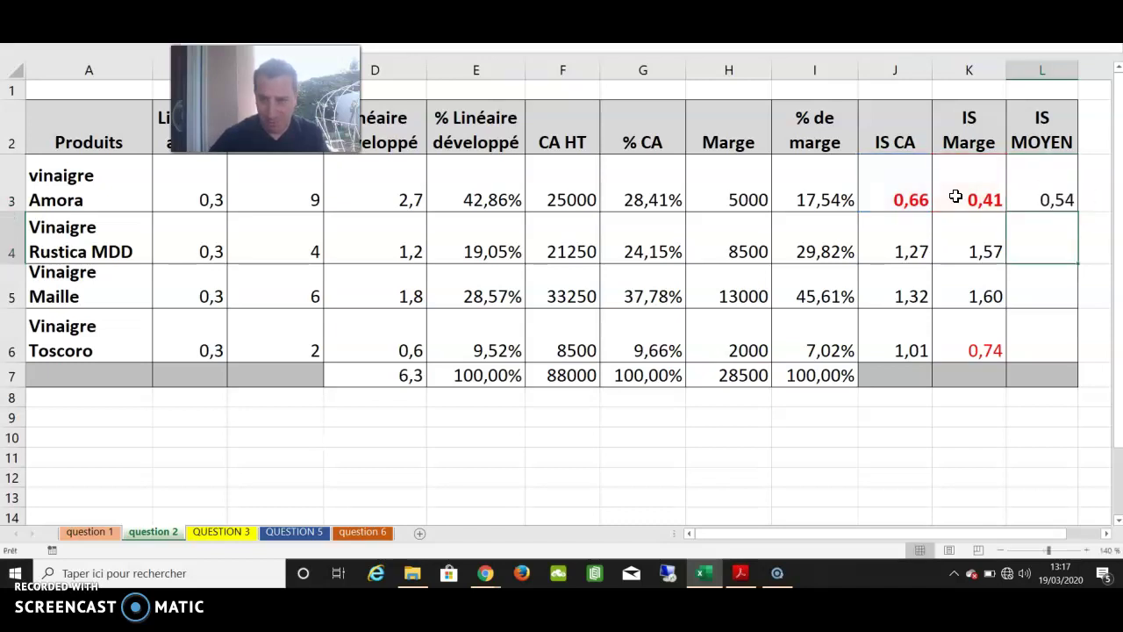
Step: Fill the IS MOYEN formula from L3 down to L6 for the remaining vinegars
left_click(1048, 168)
left_click_drag(1078, 210, 1077, 344)
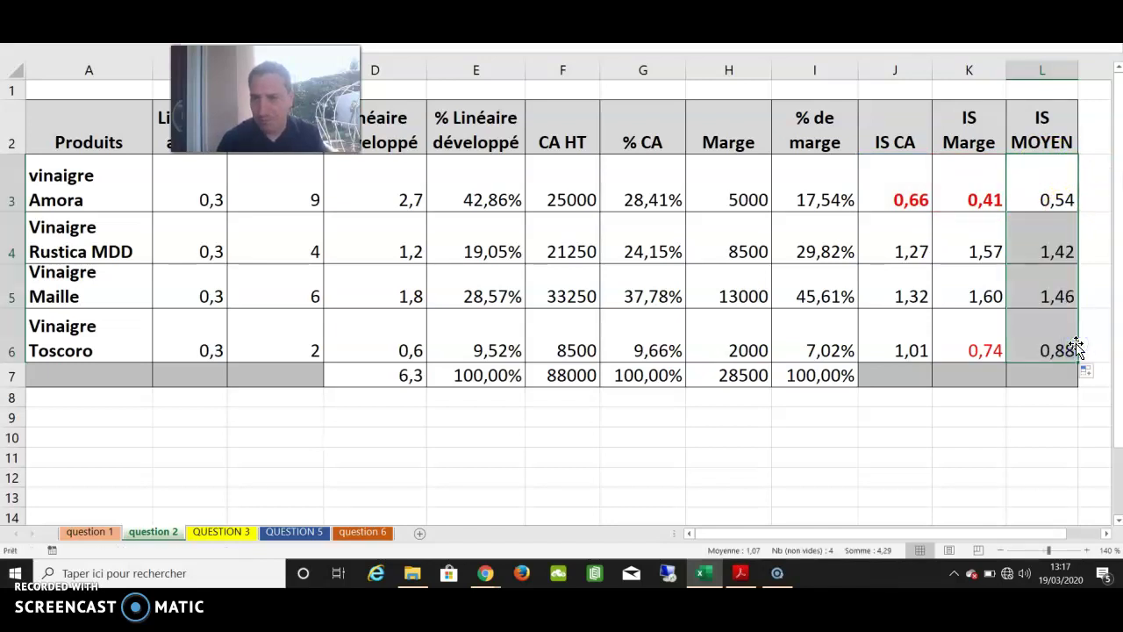
left_click(1063, 344)
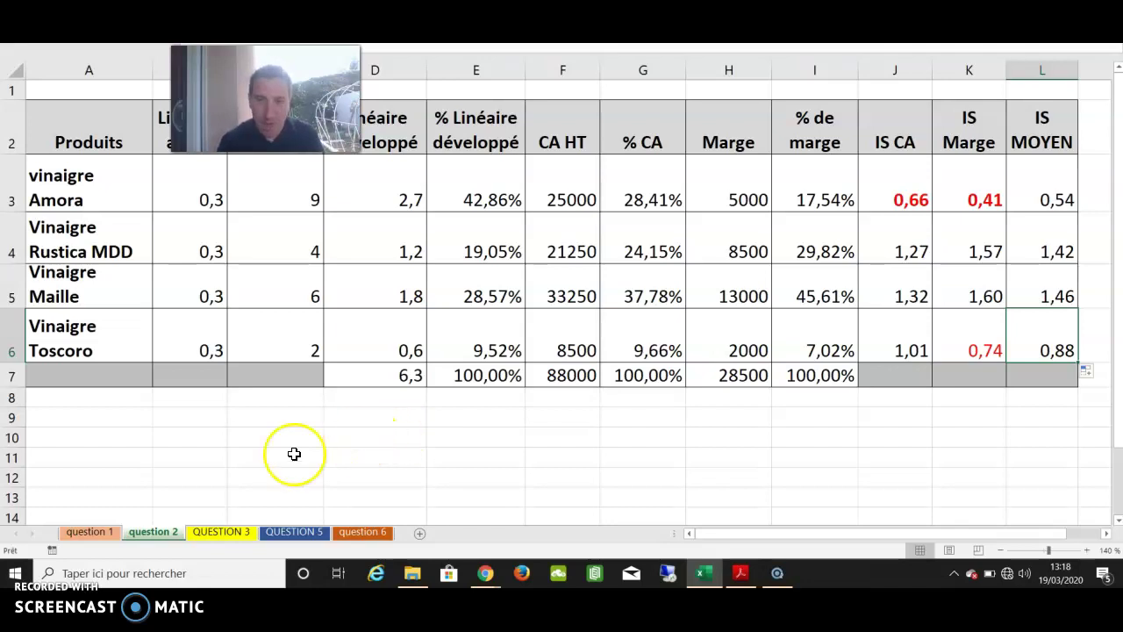
Step: On the QUESTION 3 sheet, link the Linéaire développé of vinaigre Amora in B3 to D3 of the question 2 sheet
left_click(218, 534)
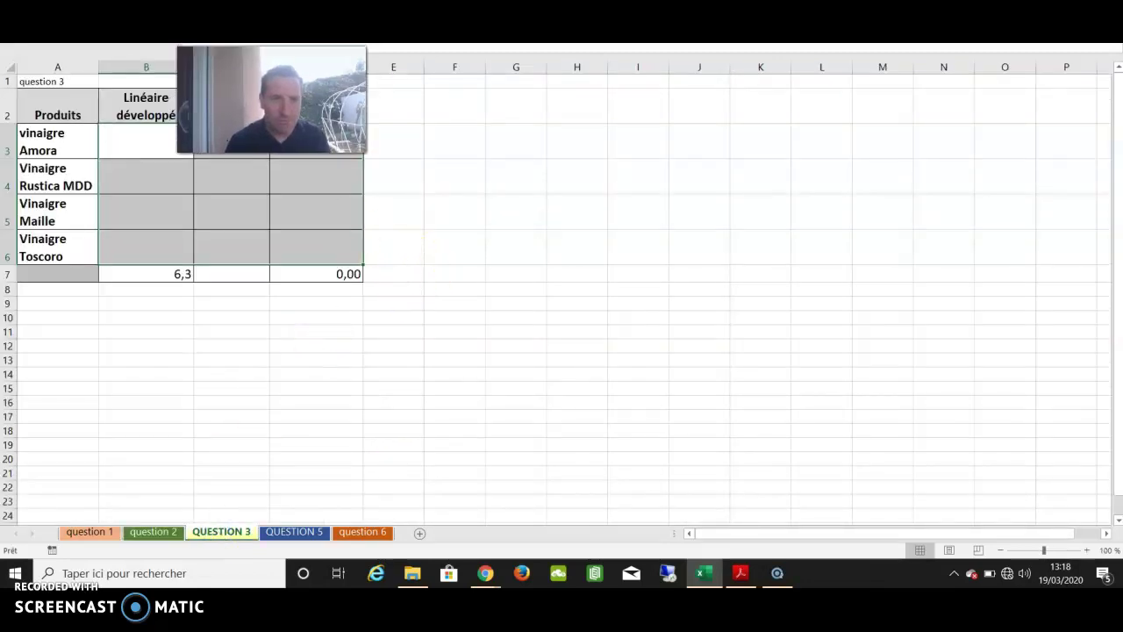
left_click(157, 143)
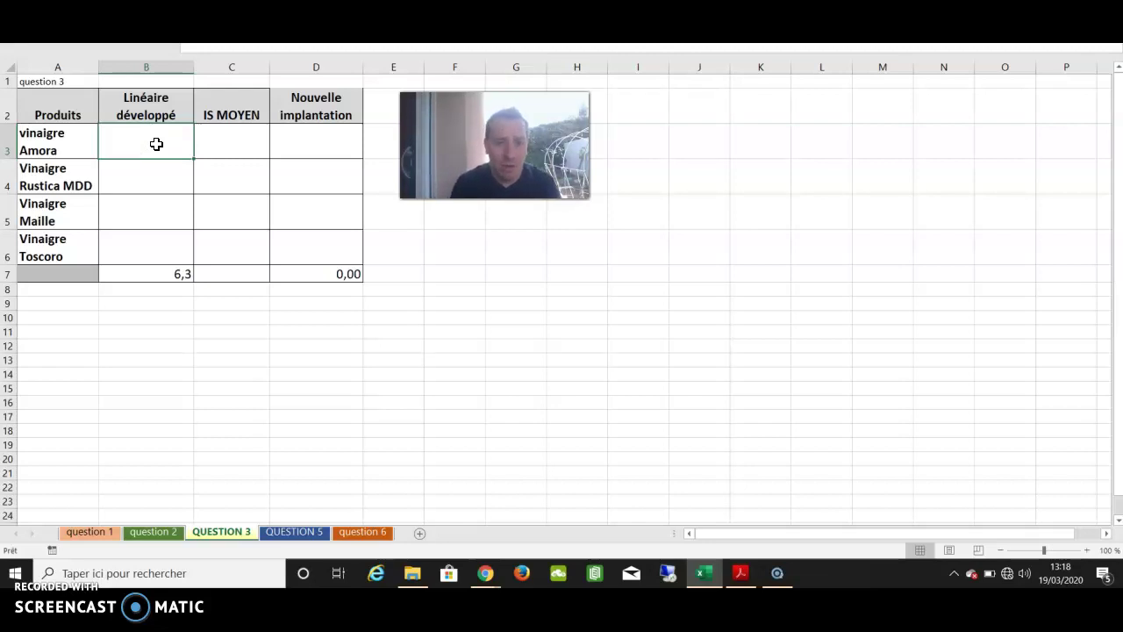
type("=")
left_click(163, 158)
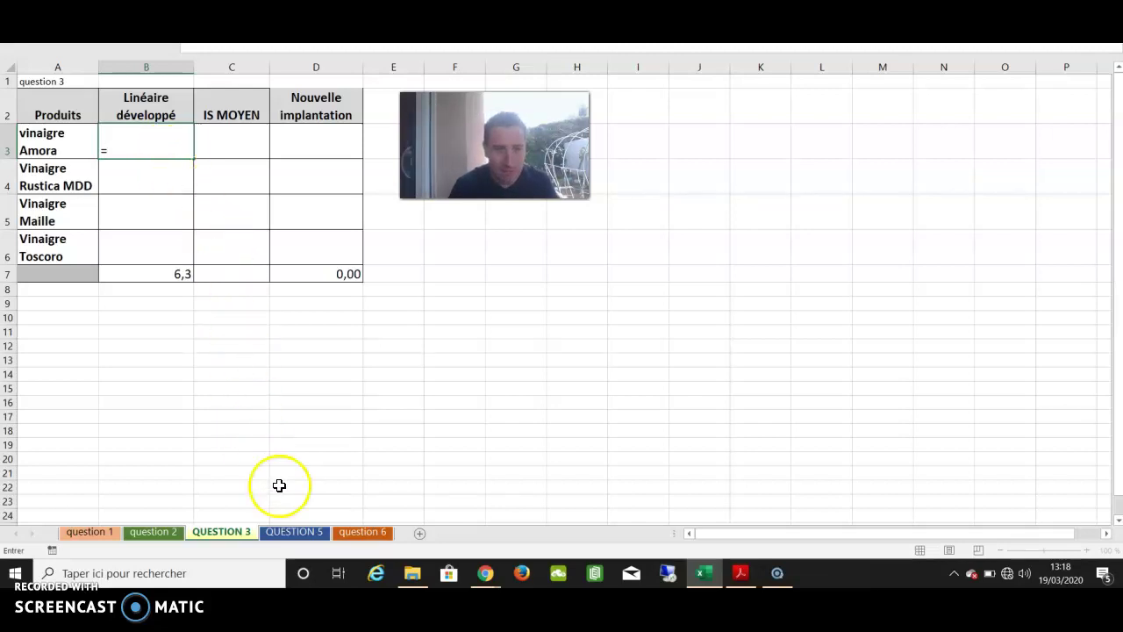
left_click(188, 532)
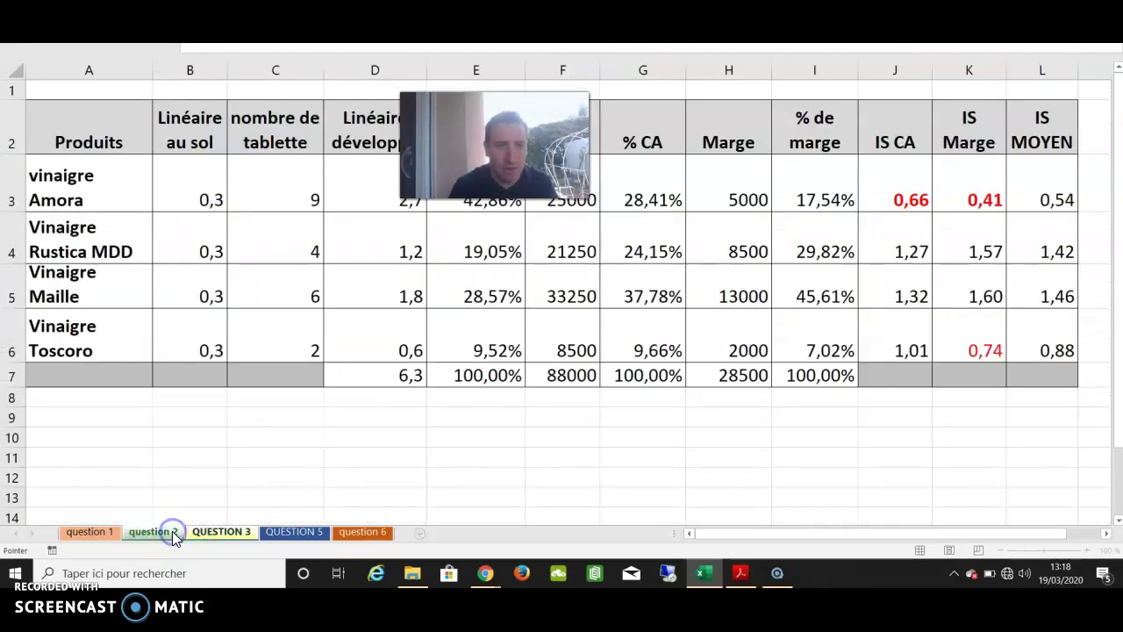
left_click(341, 203)
key("Return")
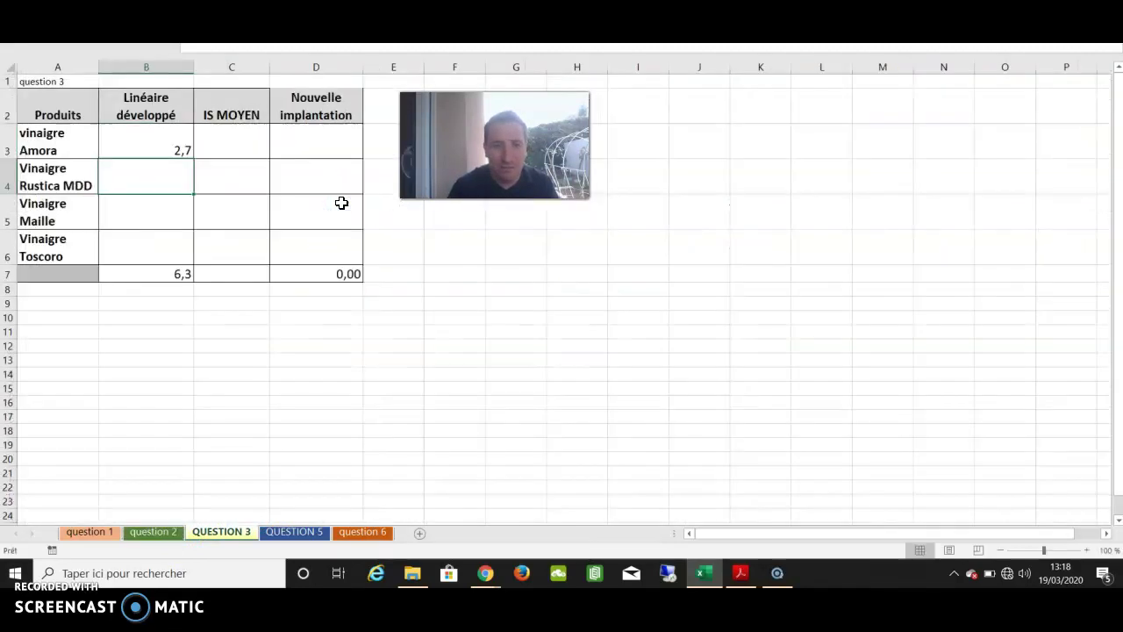
Step: Link the Linéaire développé of Rustica MDD in B4 to D4 of the question 2 sheet and fill it down to B6
type("=")
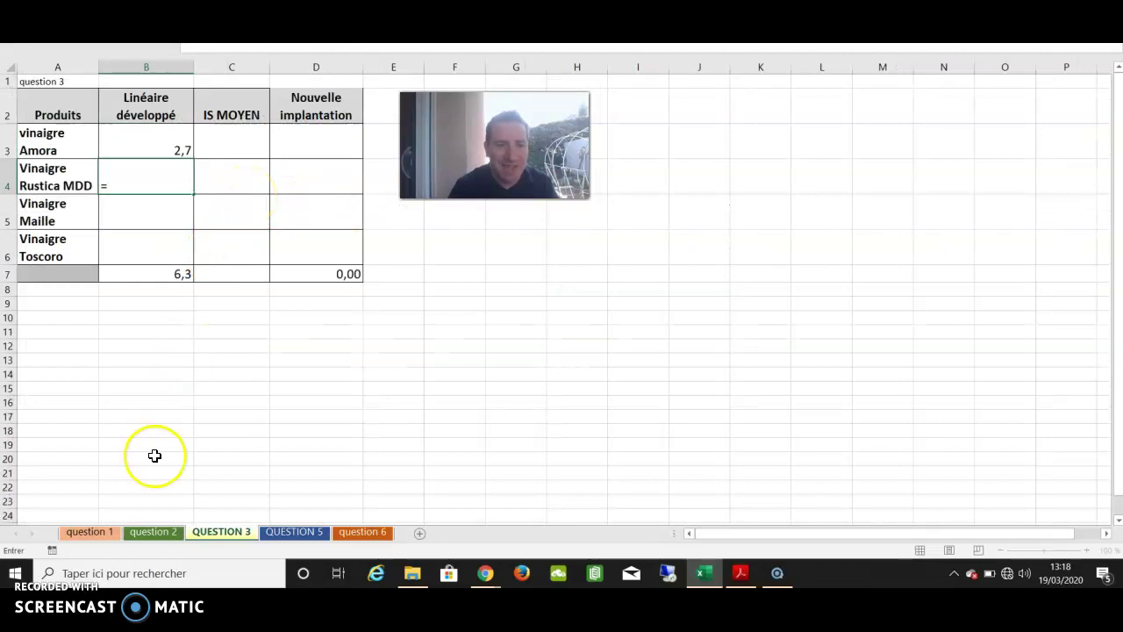
left_click(176, 533)
left_click(360, 239)
key("Return")
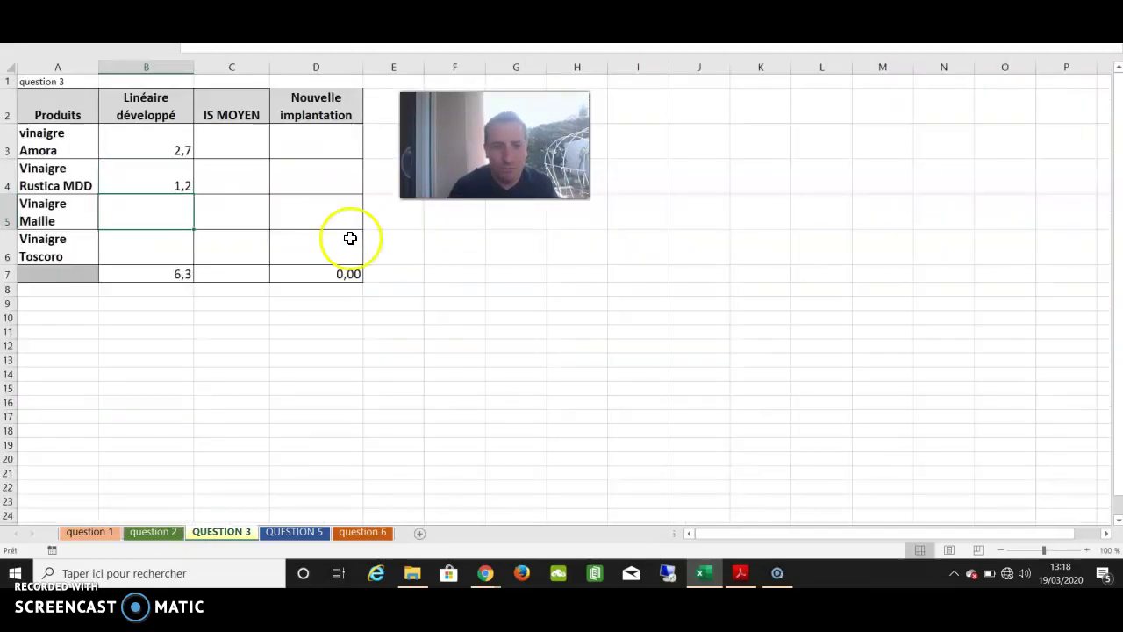
left_click(166, 177)
left_click_drag(191, 193, 187, 259)
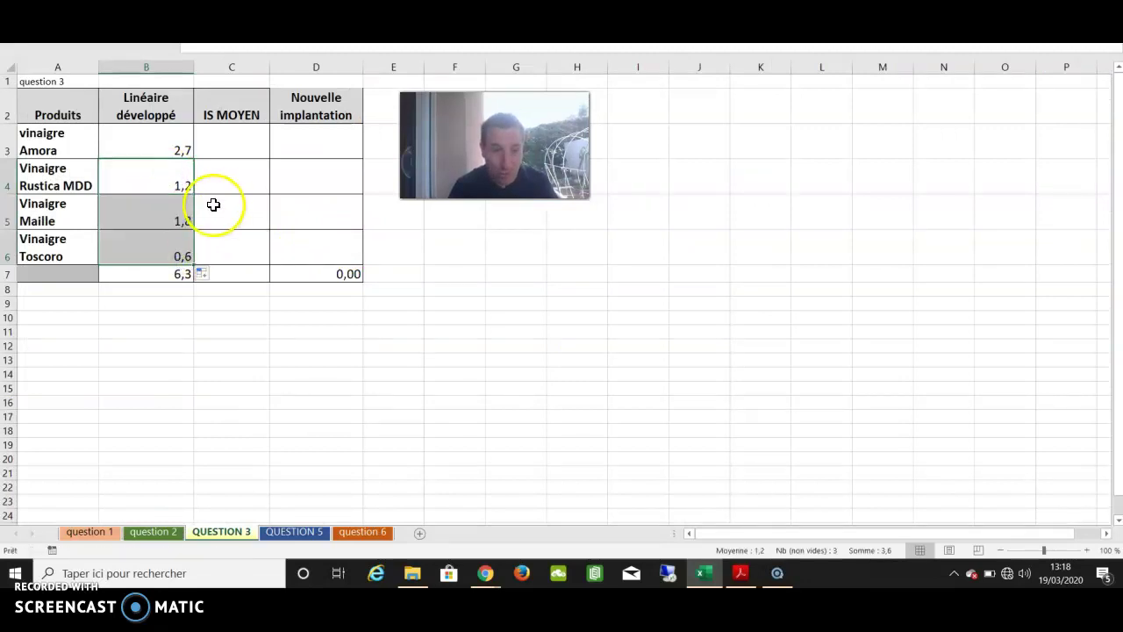
Step: Link the IS MOYEN of vinaigre Amora in C3 to L3 of the question 2 sheet
left_click(214, 140)
type("=")
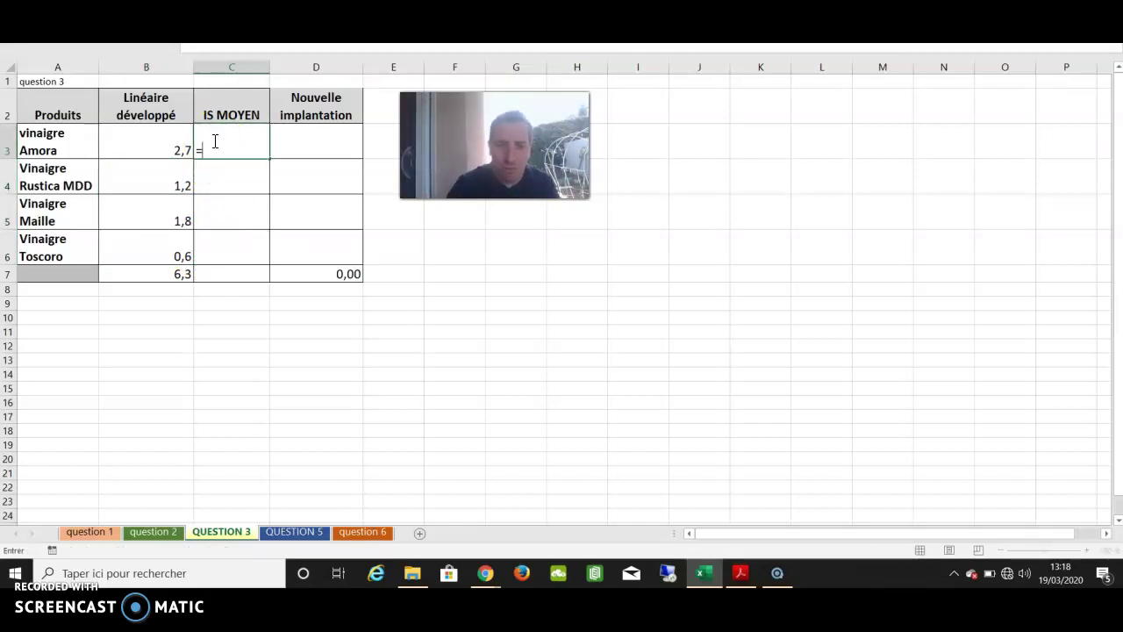
left_click(157, 533)
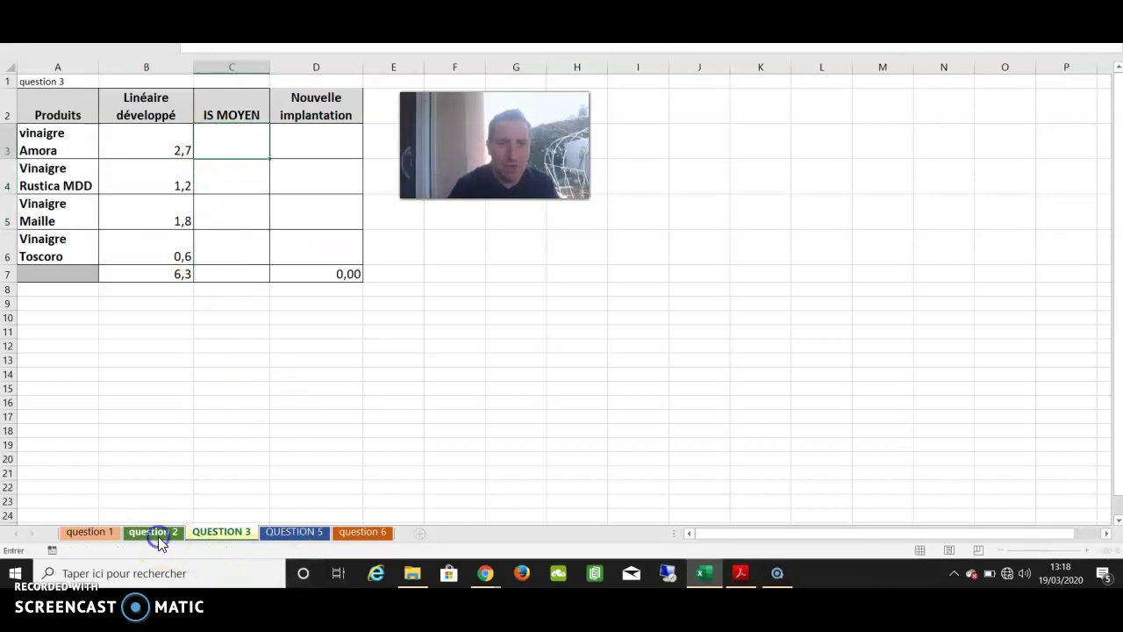
left_click(1024, 204)
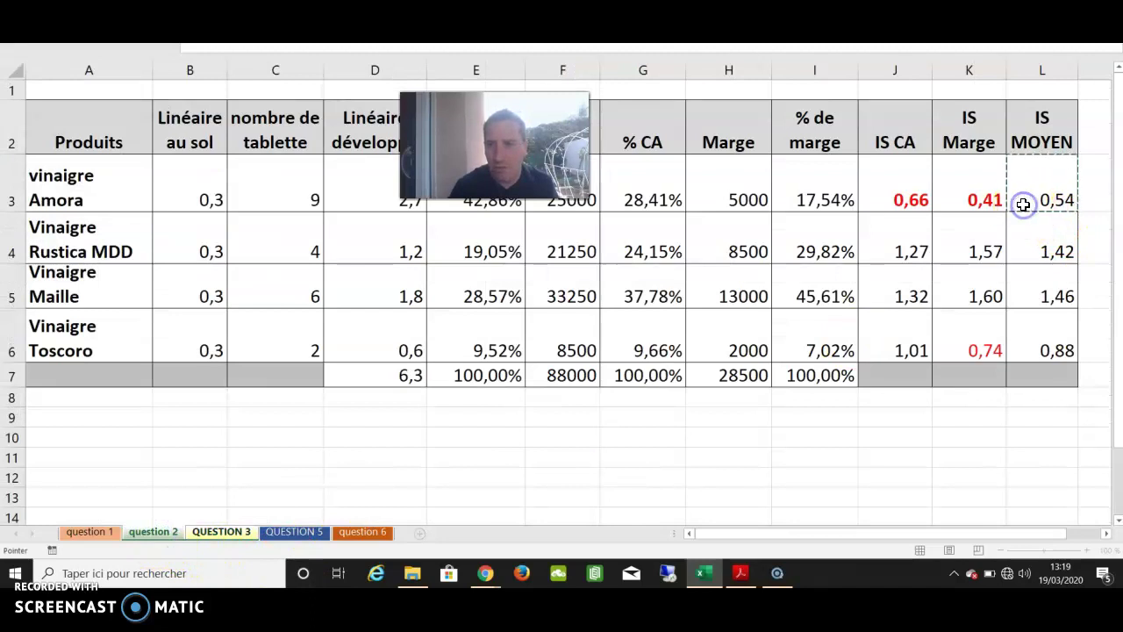
key("Return")
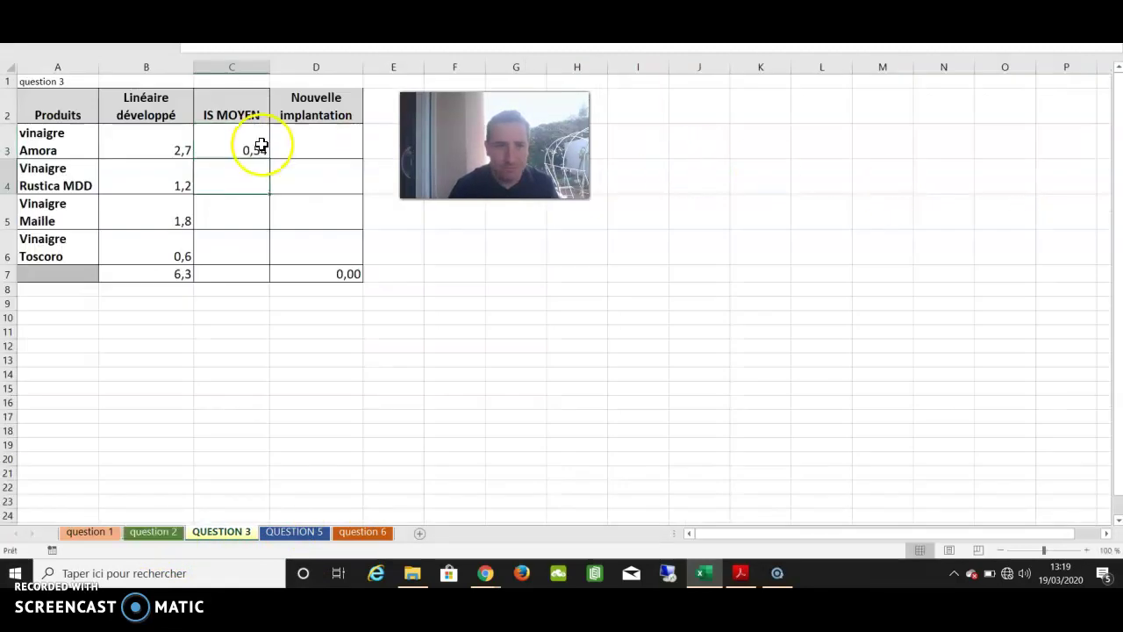
Step: Fill the IS MOYEN link formula from C3 down to C6 for the remaining vinegars
left_click(254, 145)
left_click_drag(270, 157, 262, 251)
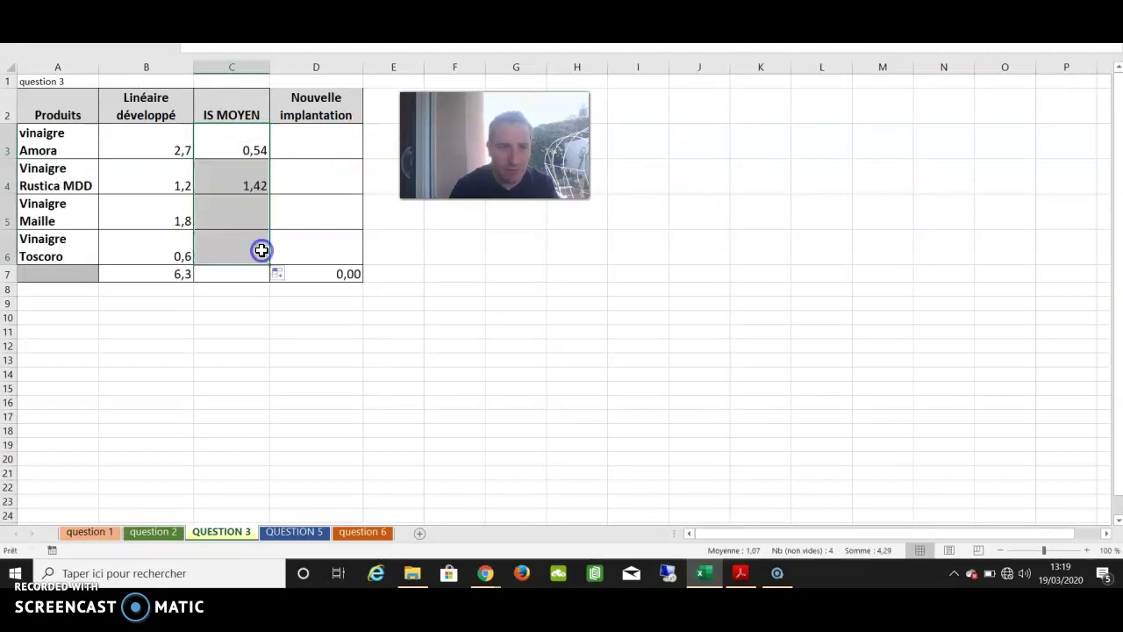
left_click(305, 174)
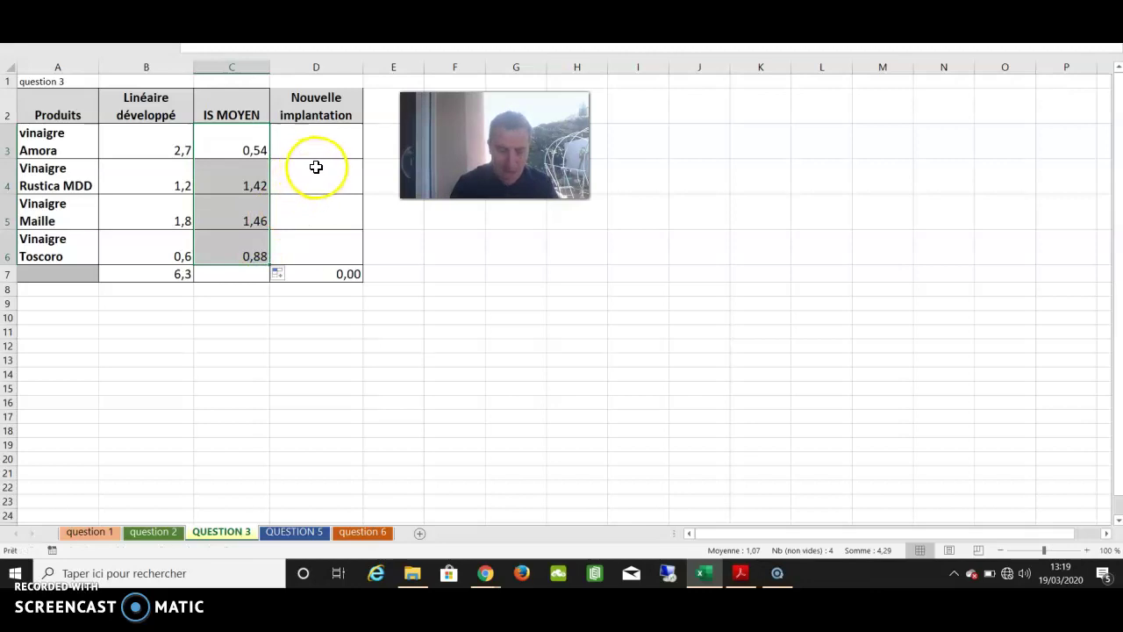
Step: Calculate the Nouvelle implantation of vinaigre Amora in D3 with the formula =B3*C3
left_click(311, 151)
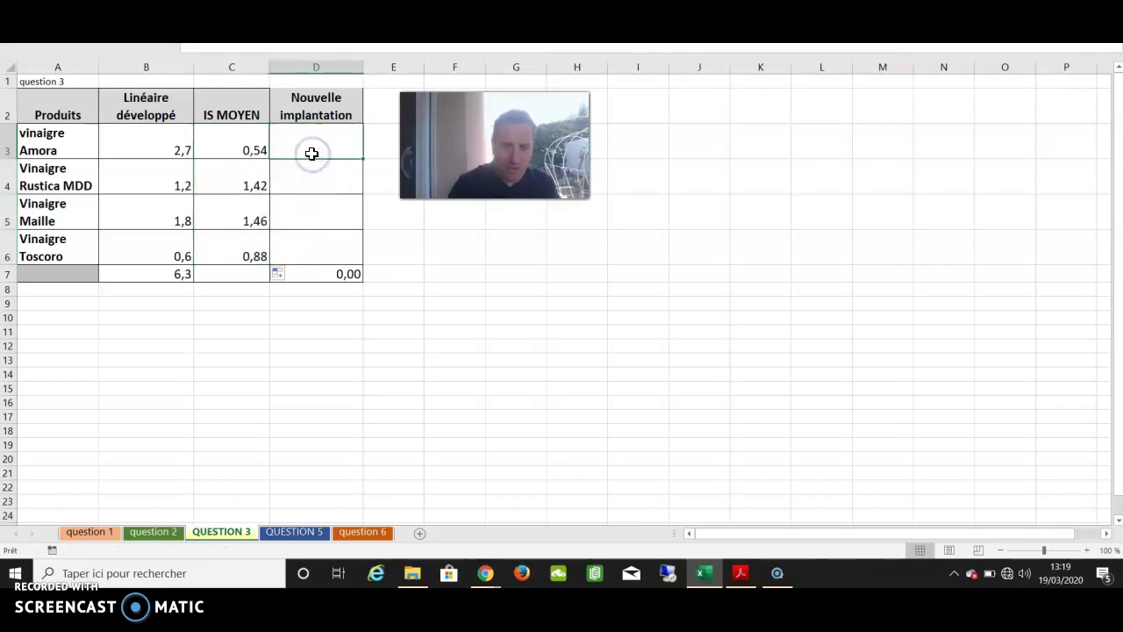
type("=")
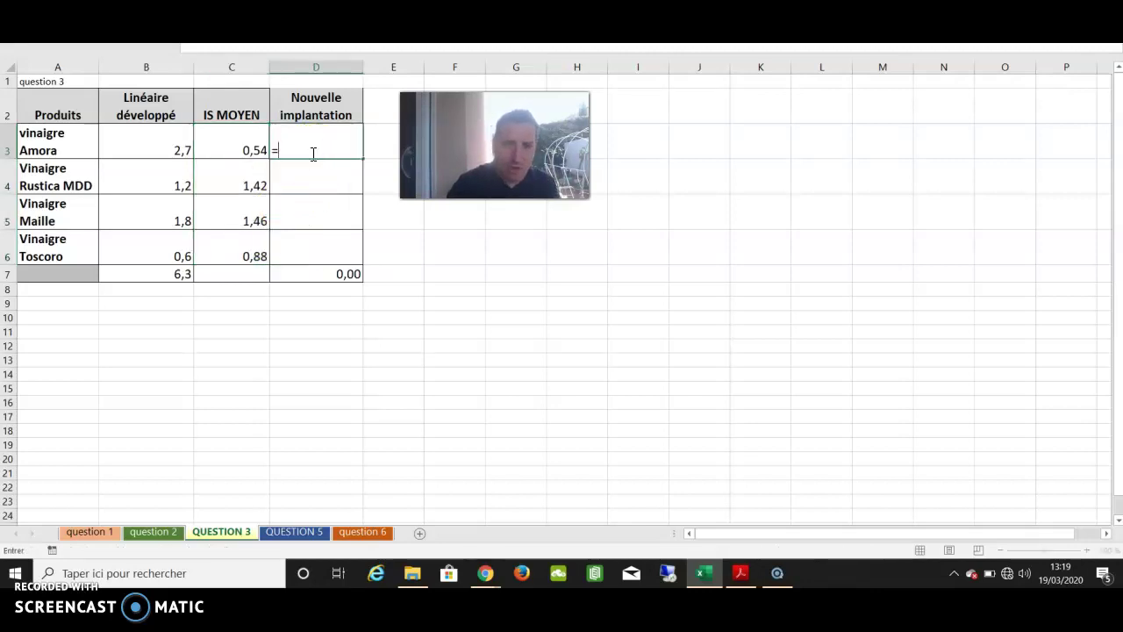
left_click(150, 144)
type("*")
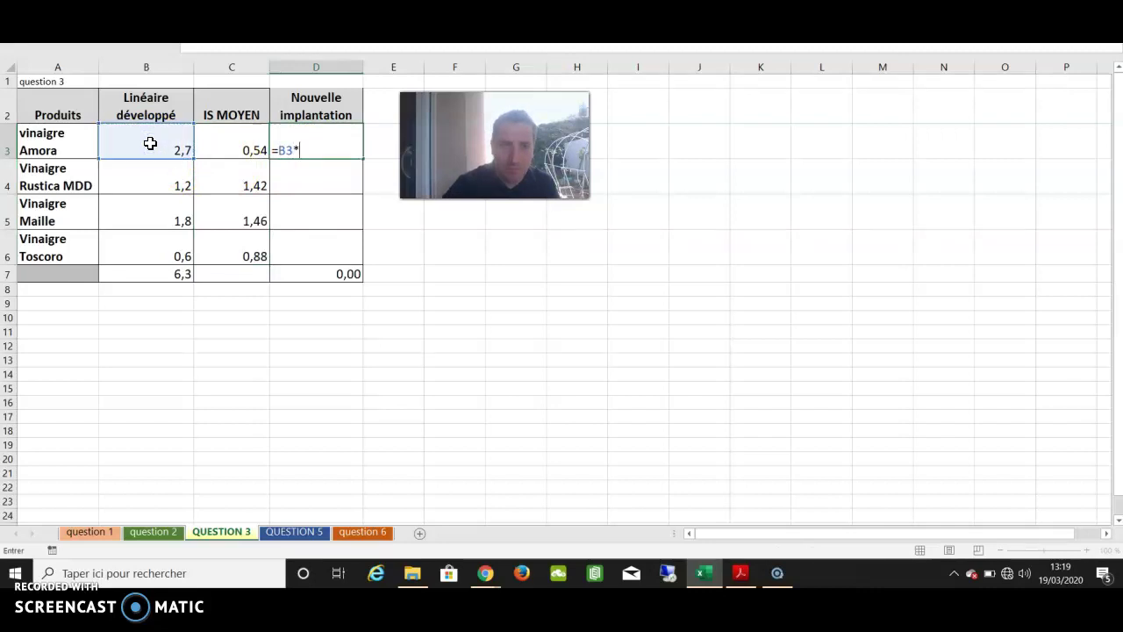
left_click(206, 145)
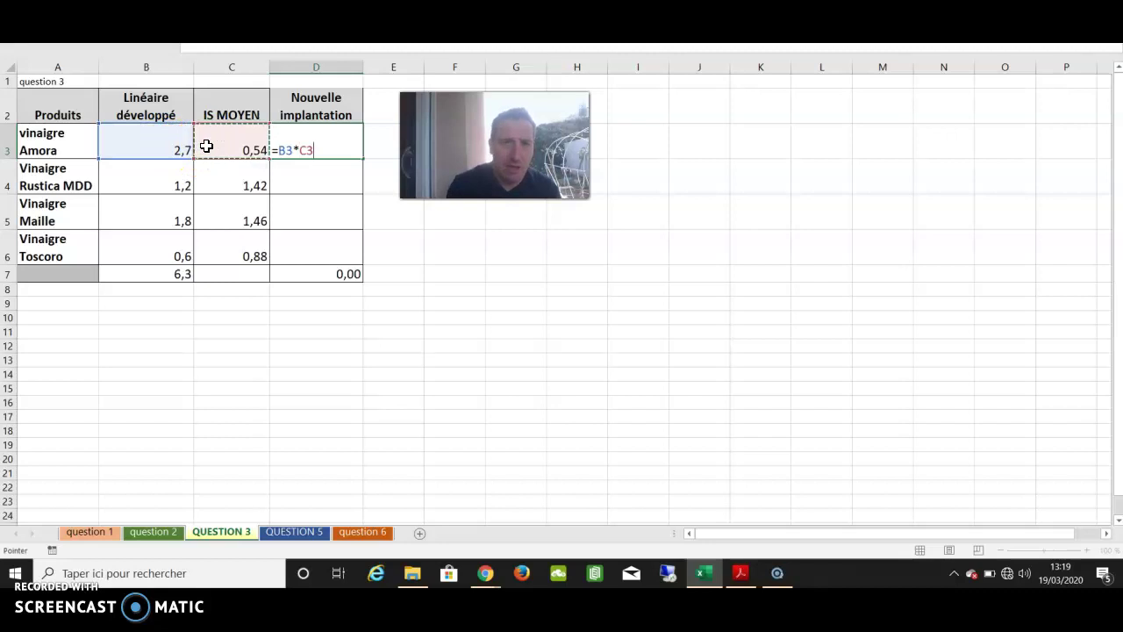
key("Return")
left_click(228, 142)
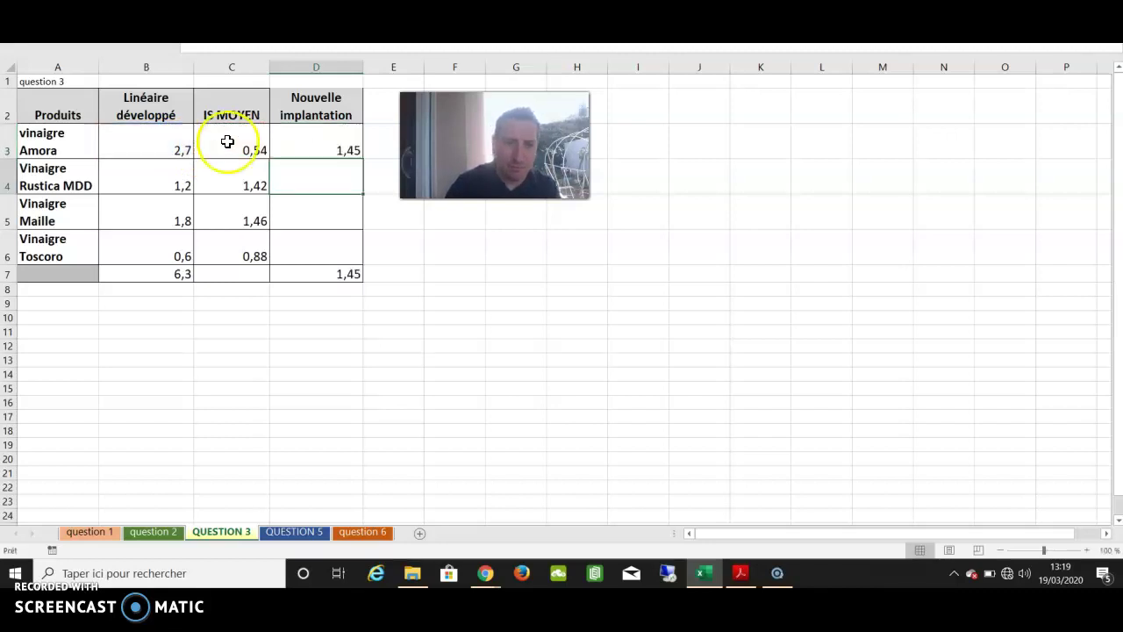
Step: Fill the Nouvelle implantation formula from D3 down to D6 for the other vinegars
left_click(311, 145)
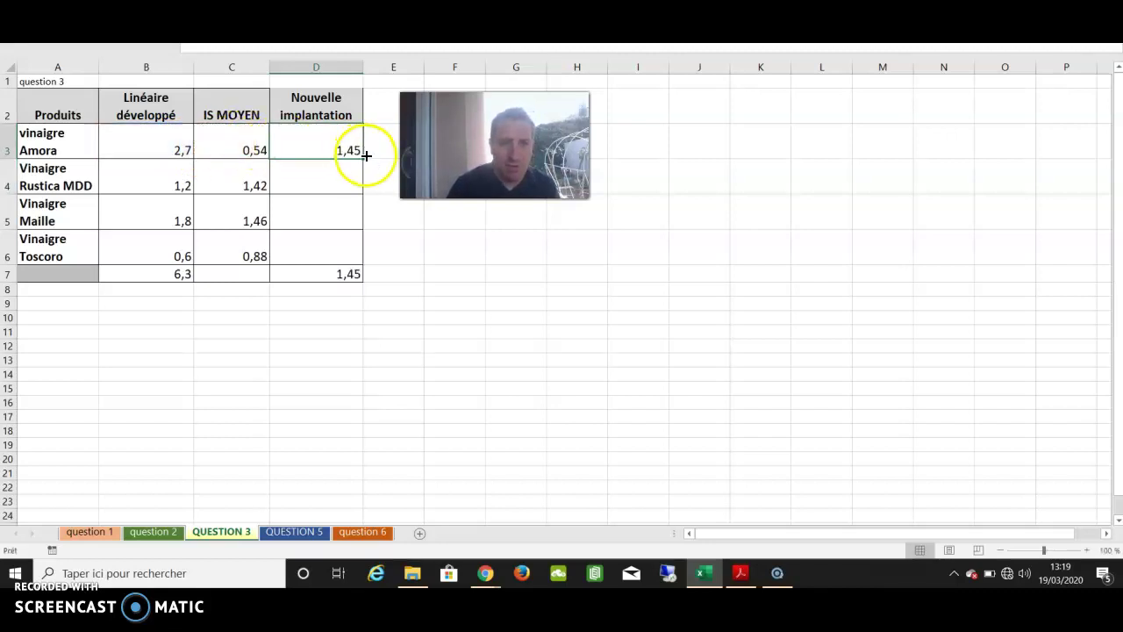
left_click_drag(362, 157, 359, 246)
left_click(386, 265)
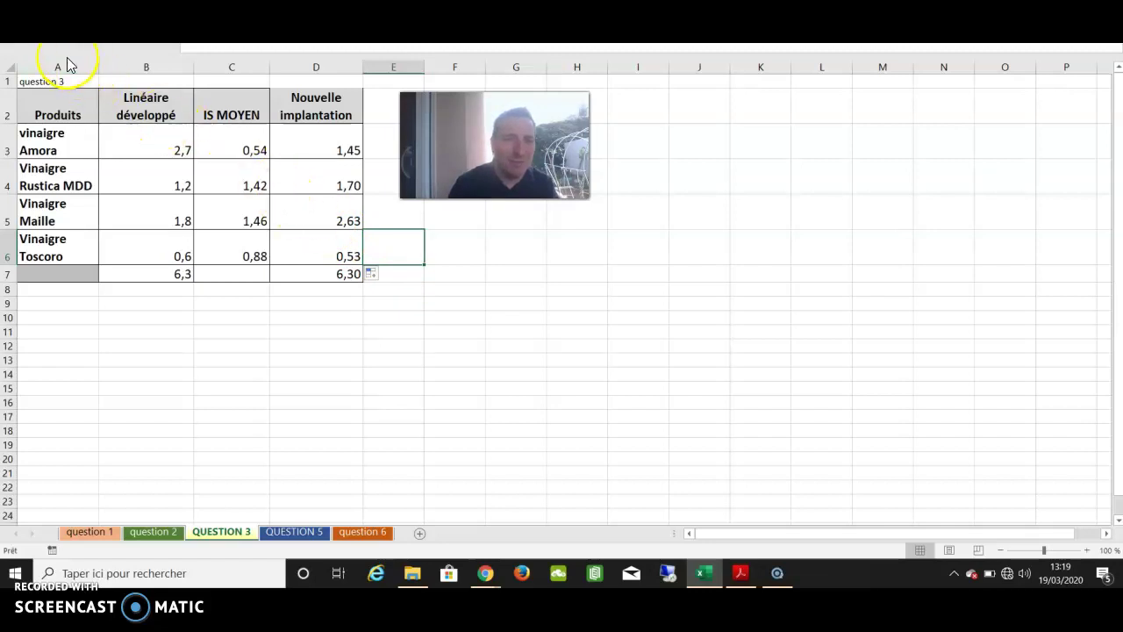
key("alt+p")
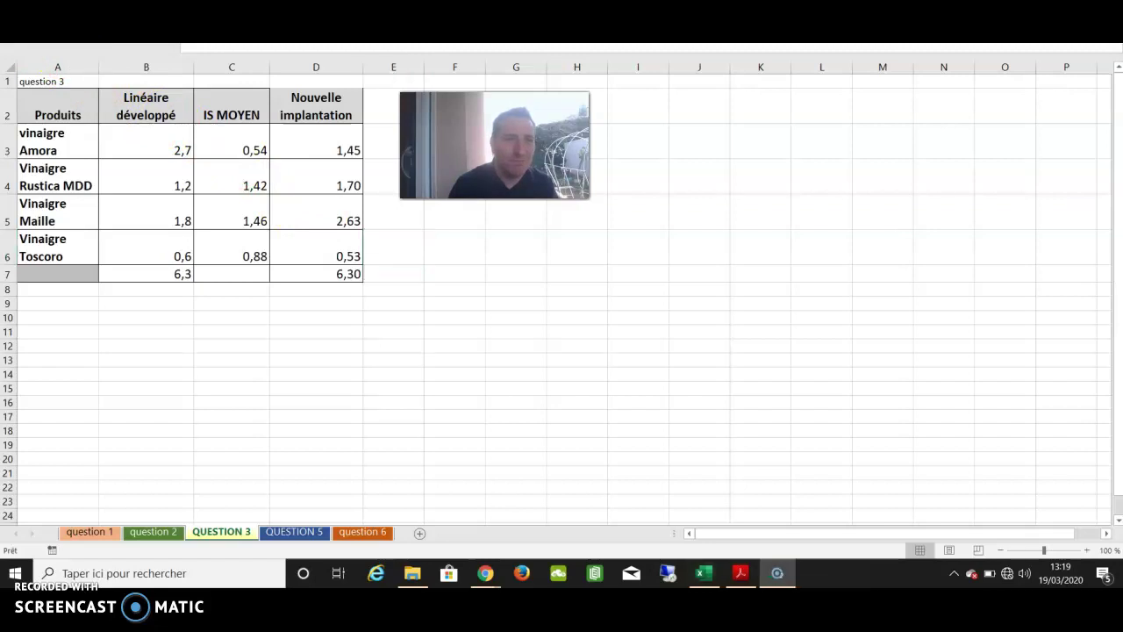